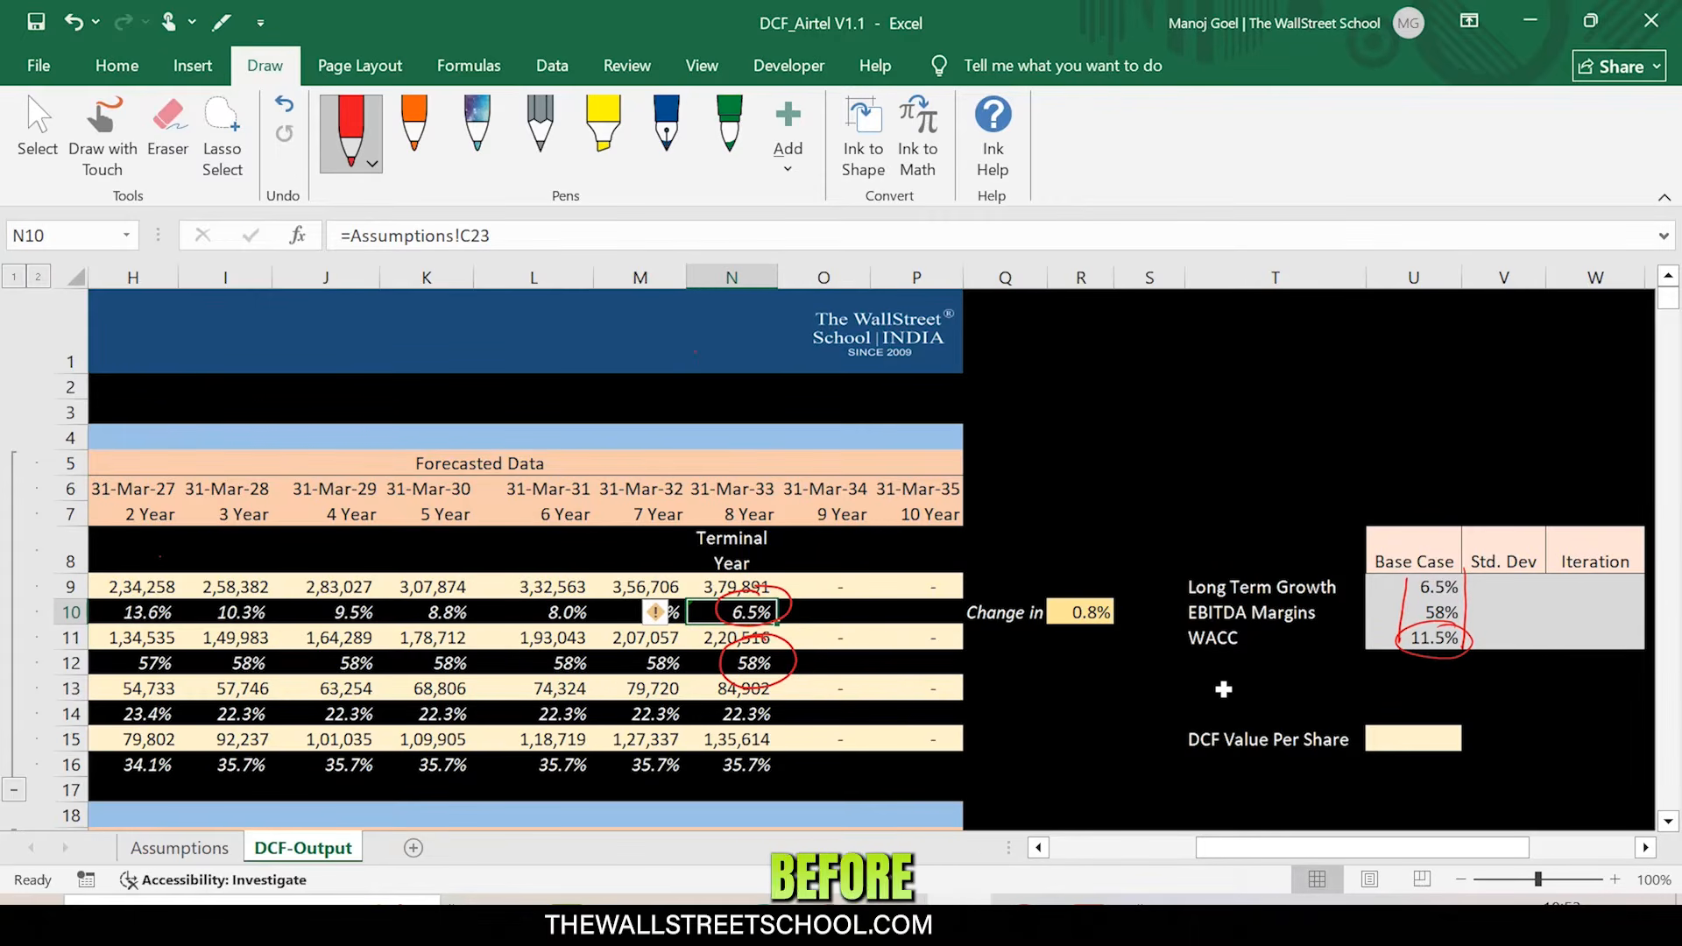
# - Link the DCF Value Per Share cell U15 to the Per Share Value in C95
pyautogui.click(1398, 741)
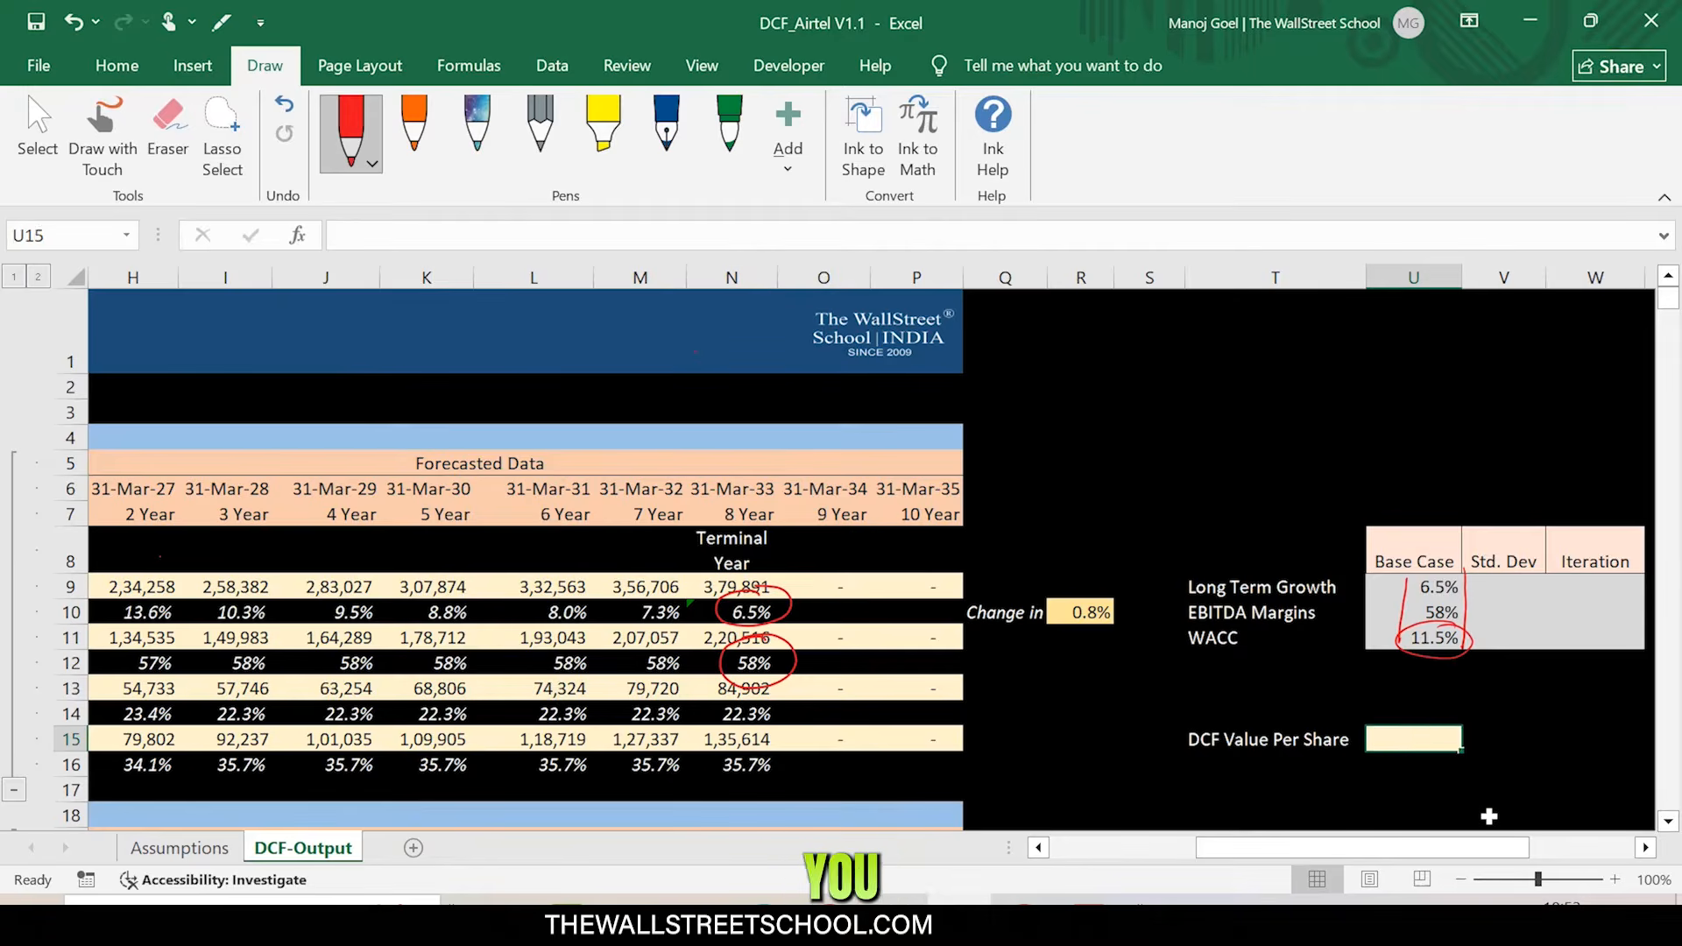
pyautogui.write('=')
pyautogui.click(1135, 868)
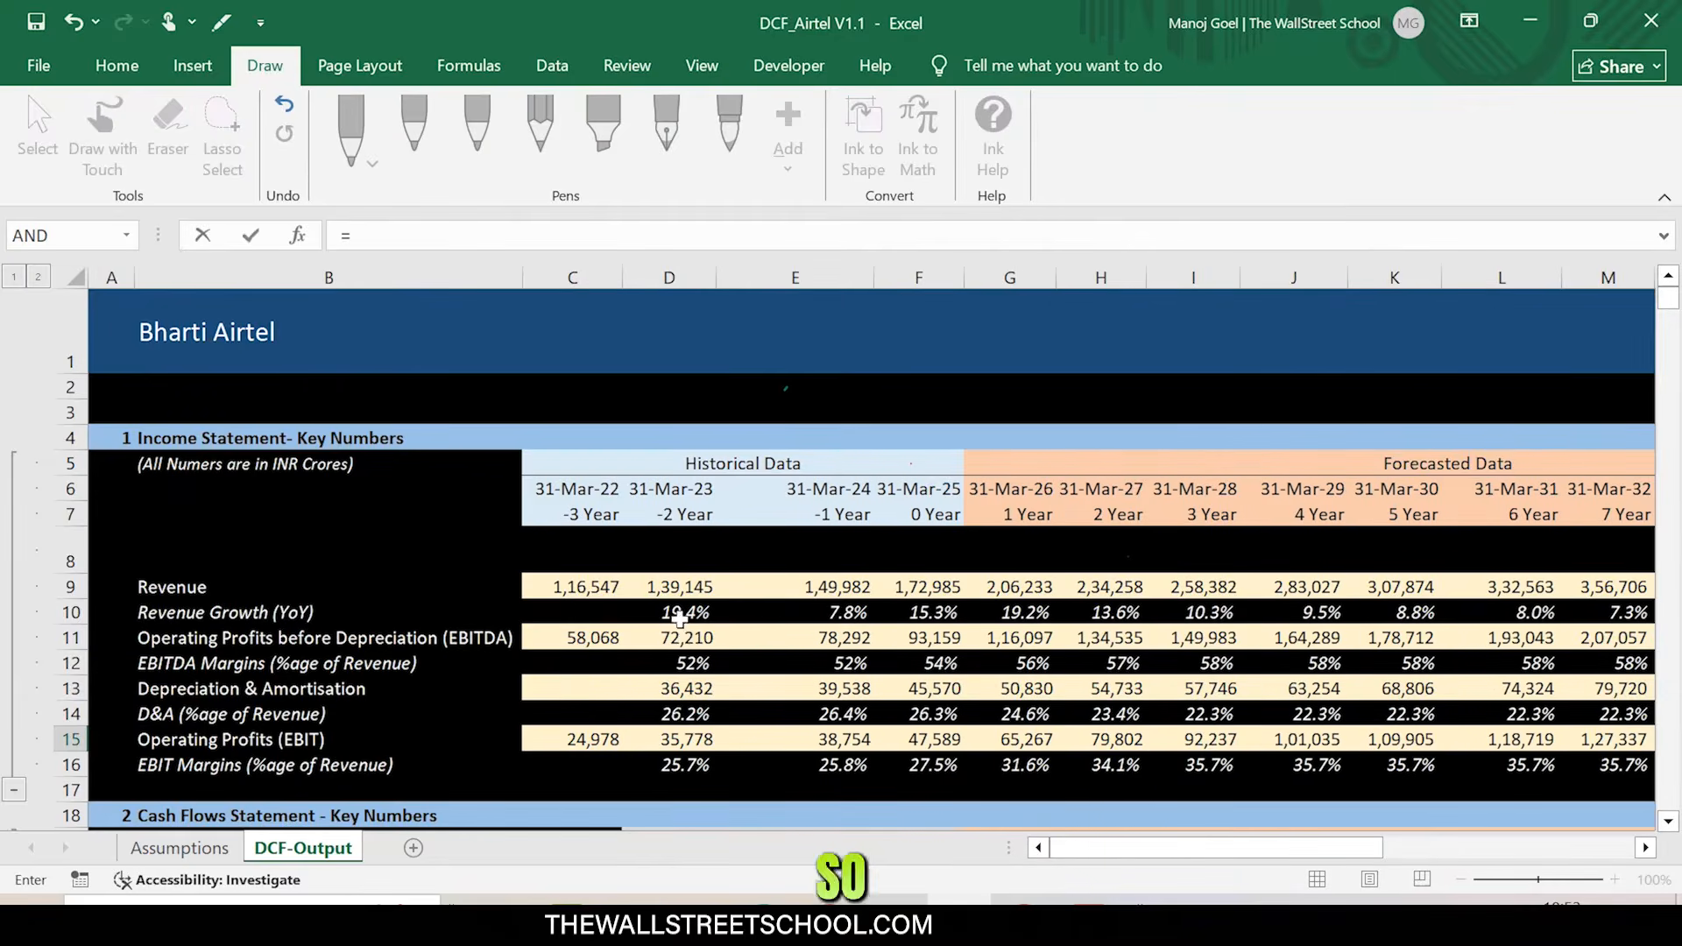
pyautogui.scroll(-19, 687, 639)
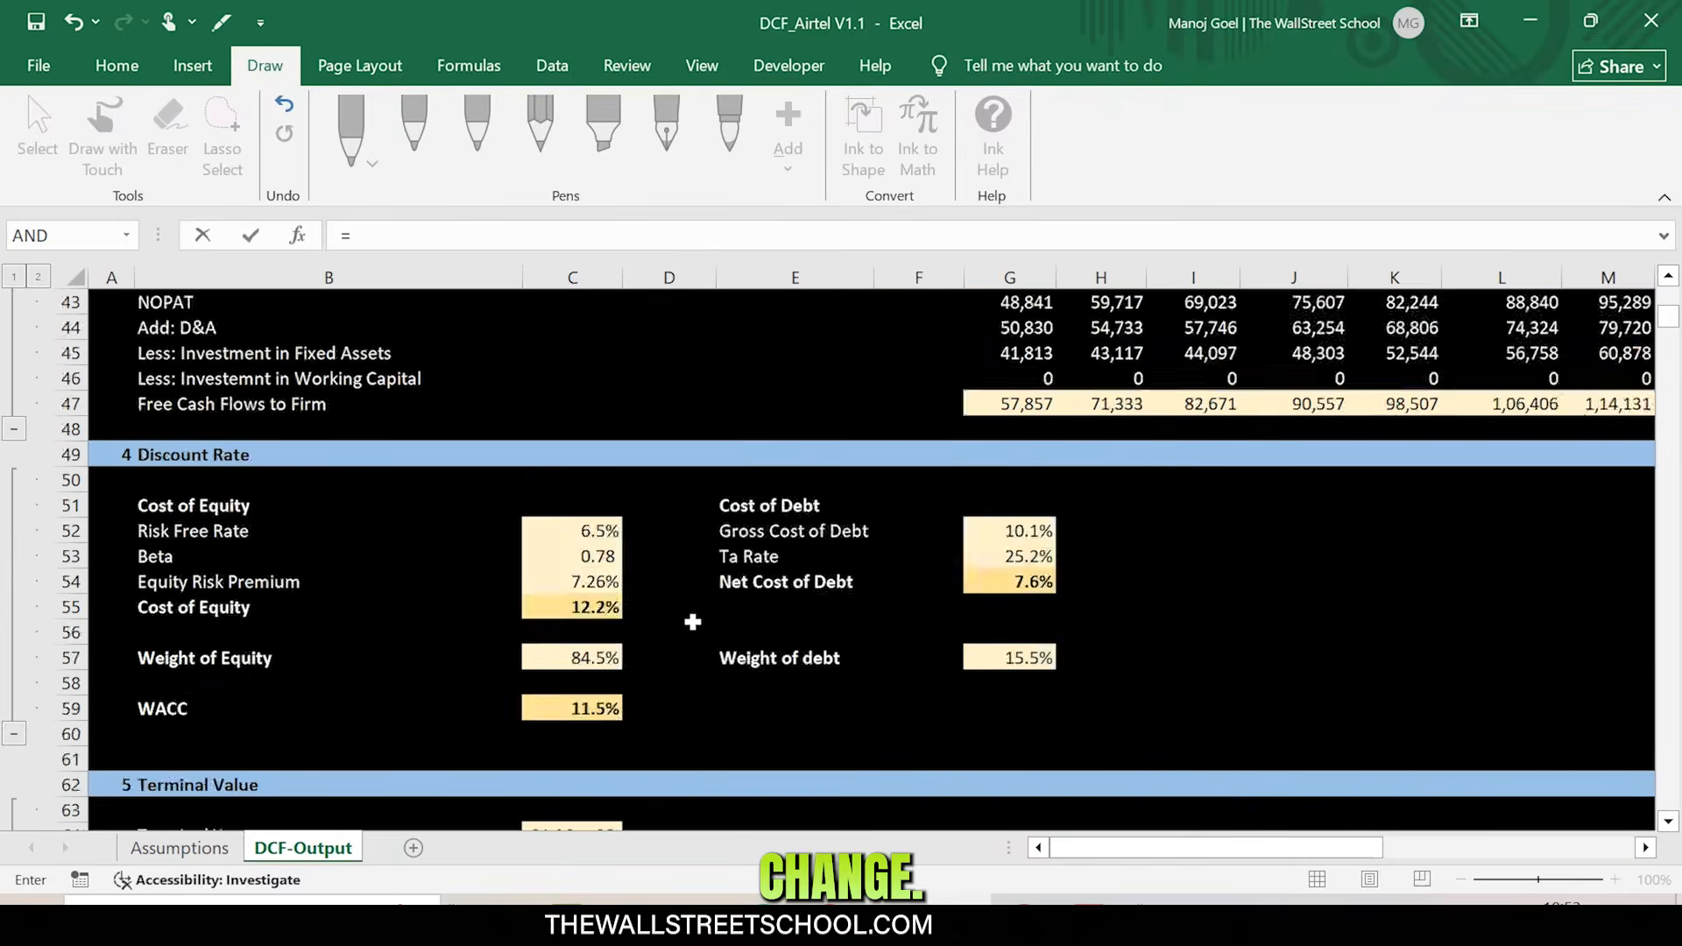
pyautogui.scroll(-9, 693, 622)
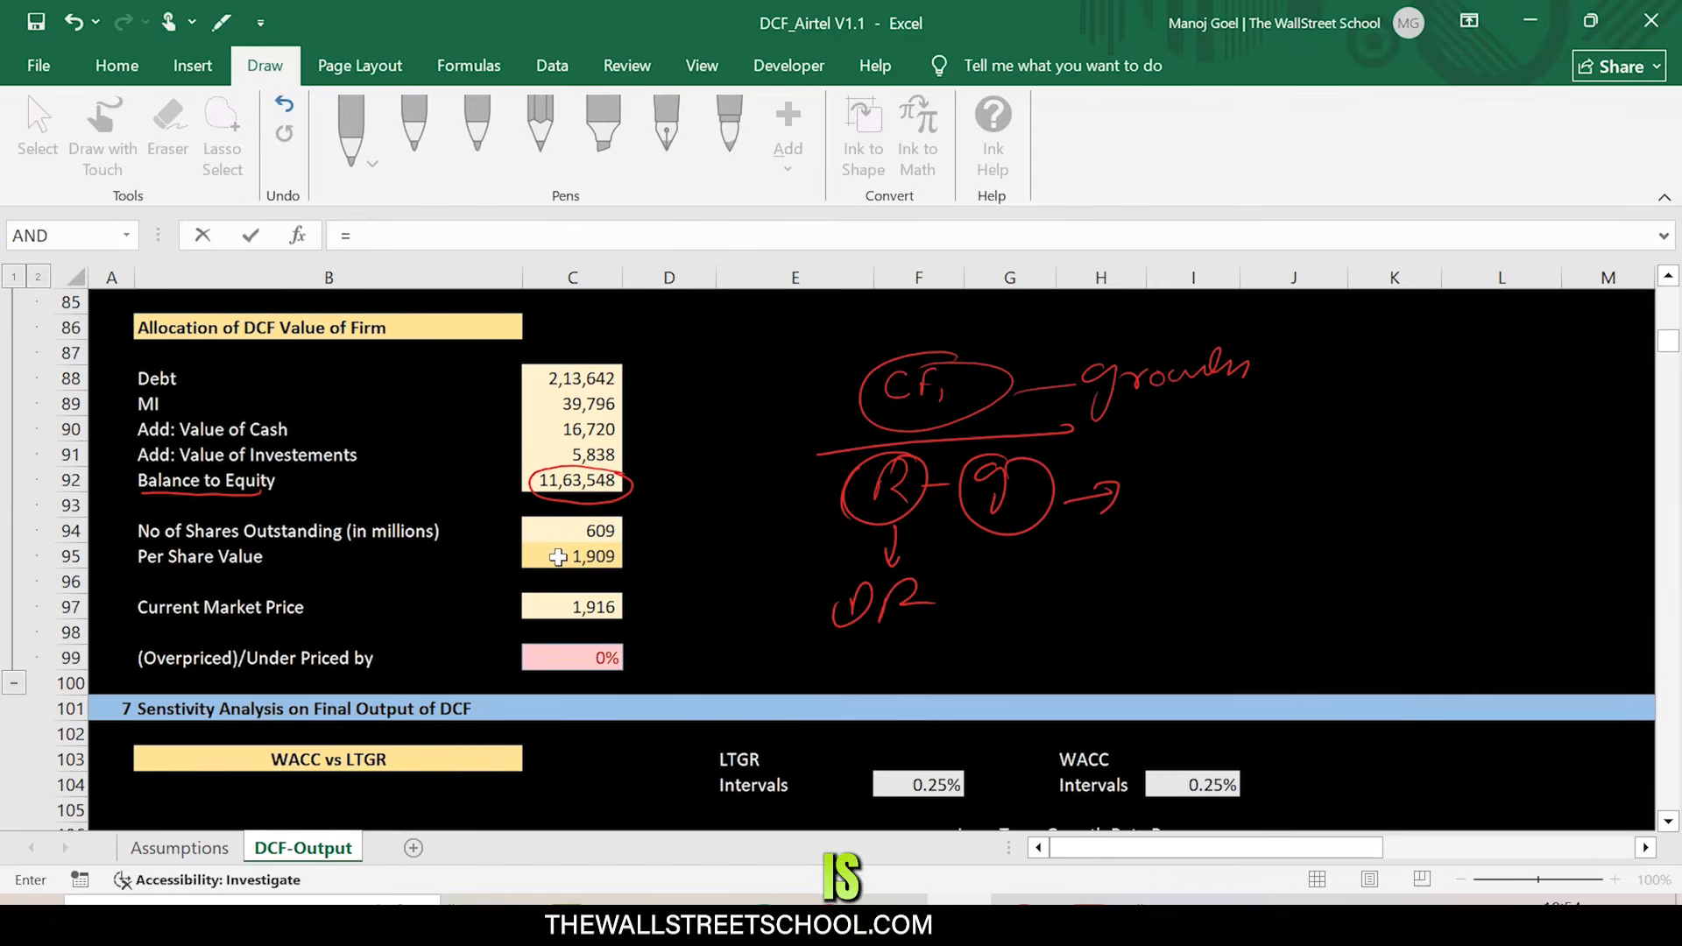
pyautogui.click(558, 557)
pyautogui.press('Return')
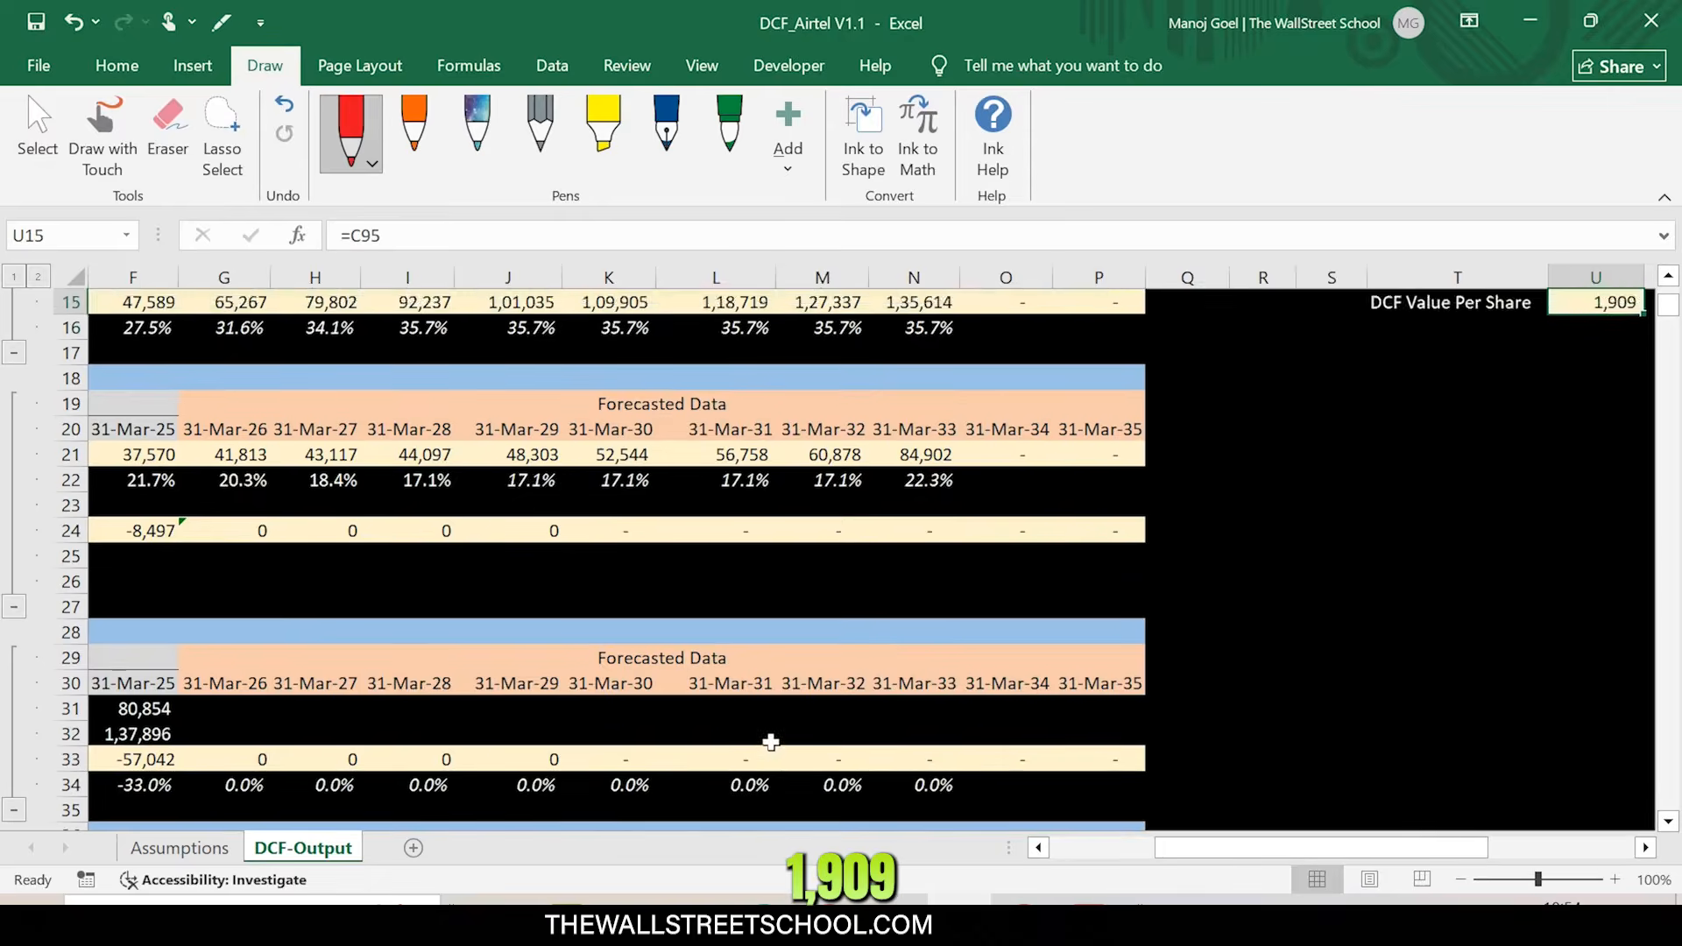
# - Try a terminal-year revenue growth of 5% in N10, and undo the change
pyautogui.hscroll(2, 771, 743)
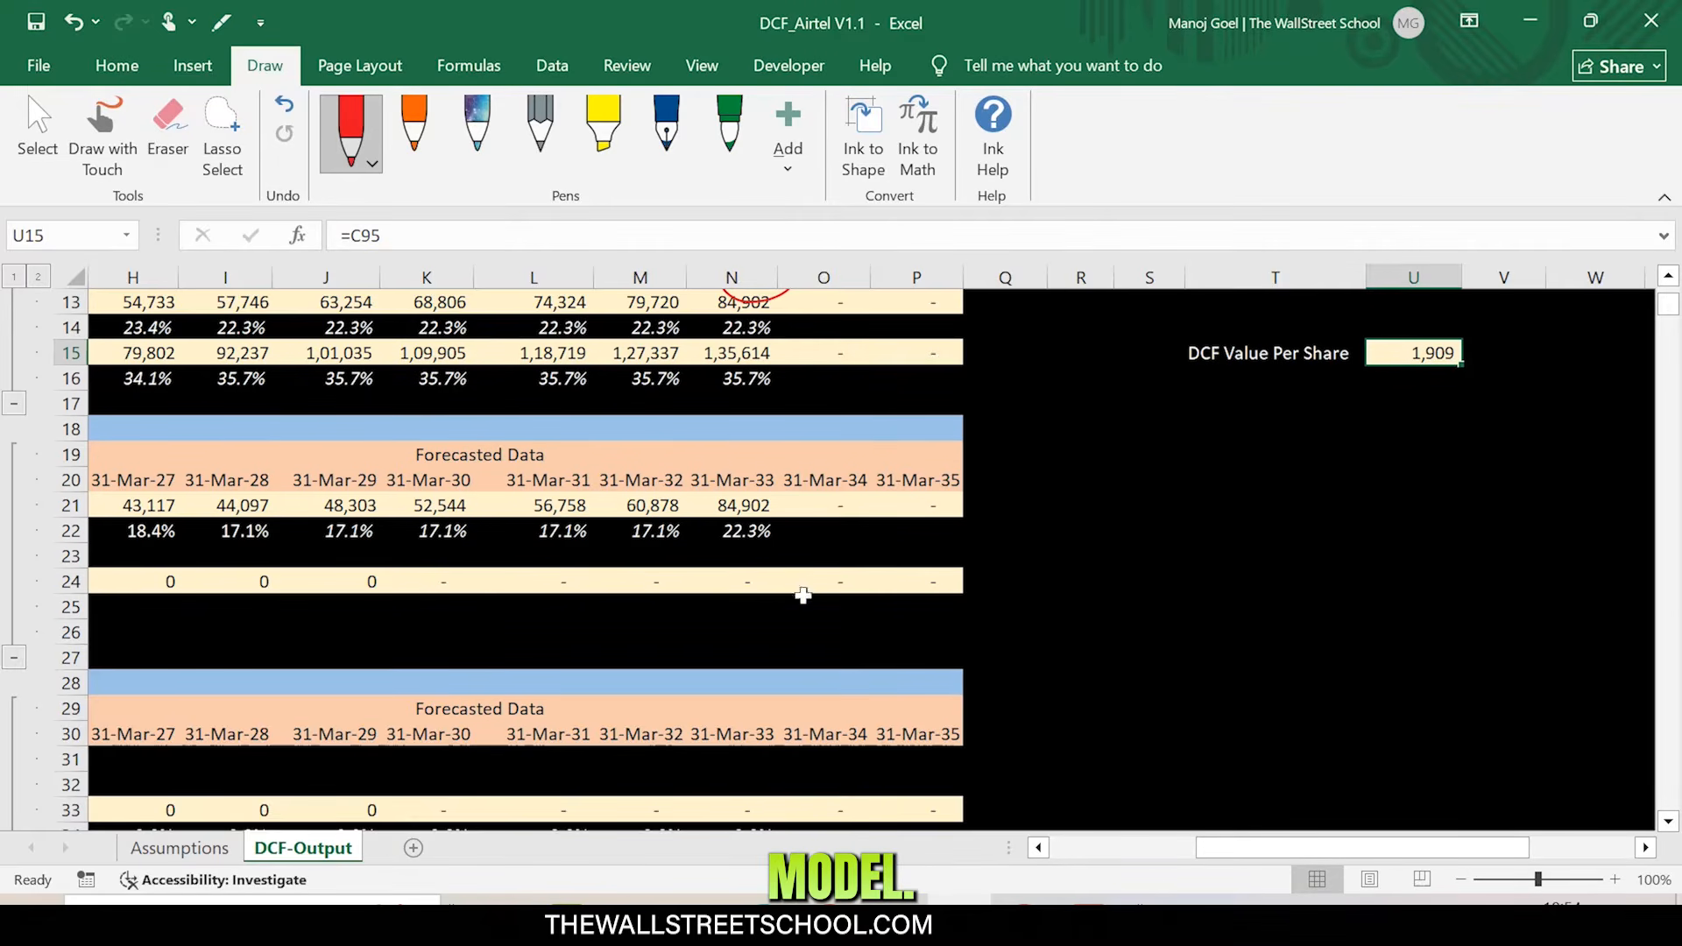
pyautogui.scroll(2, 874, 561)
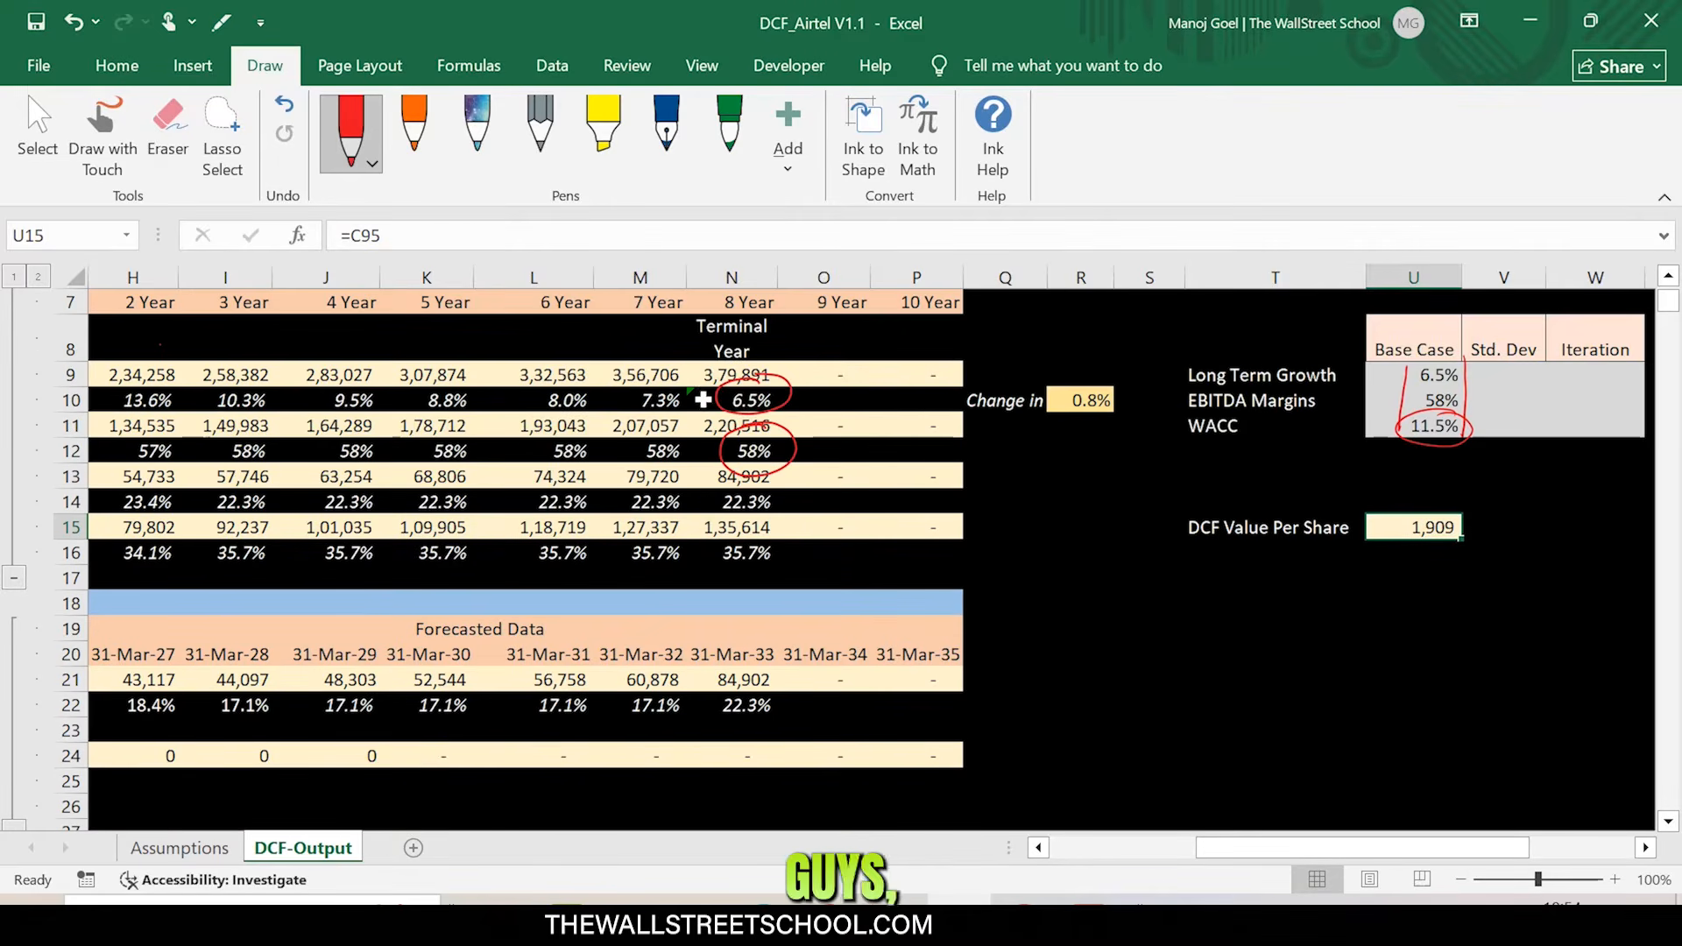
pyautogui.click(727, 401)
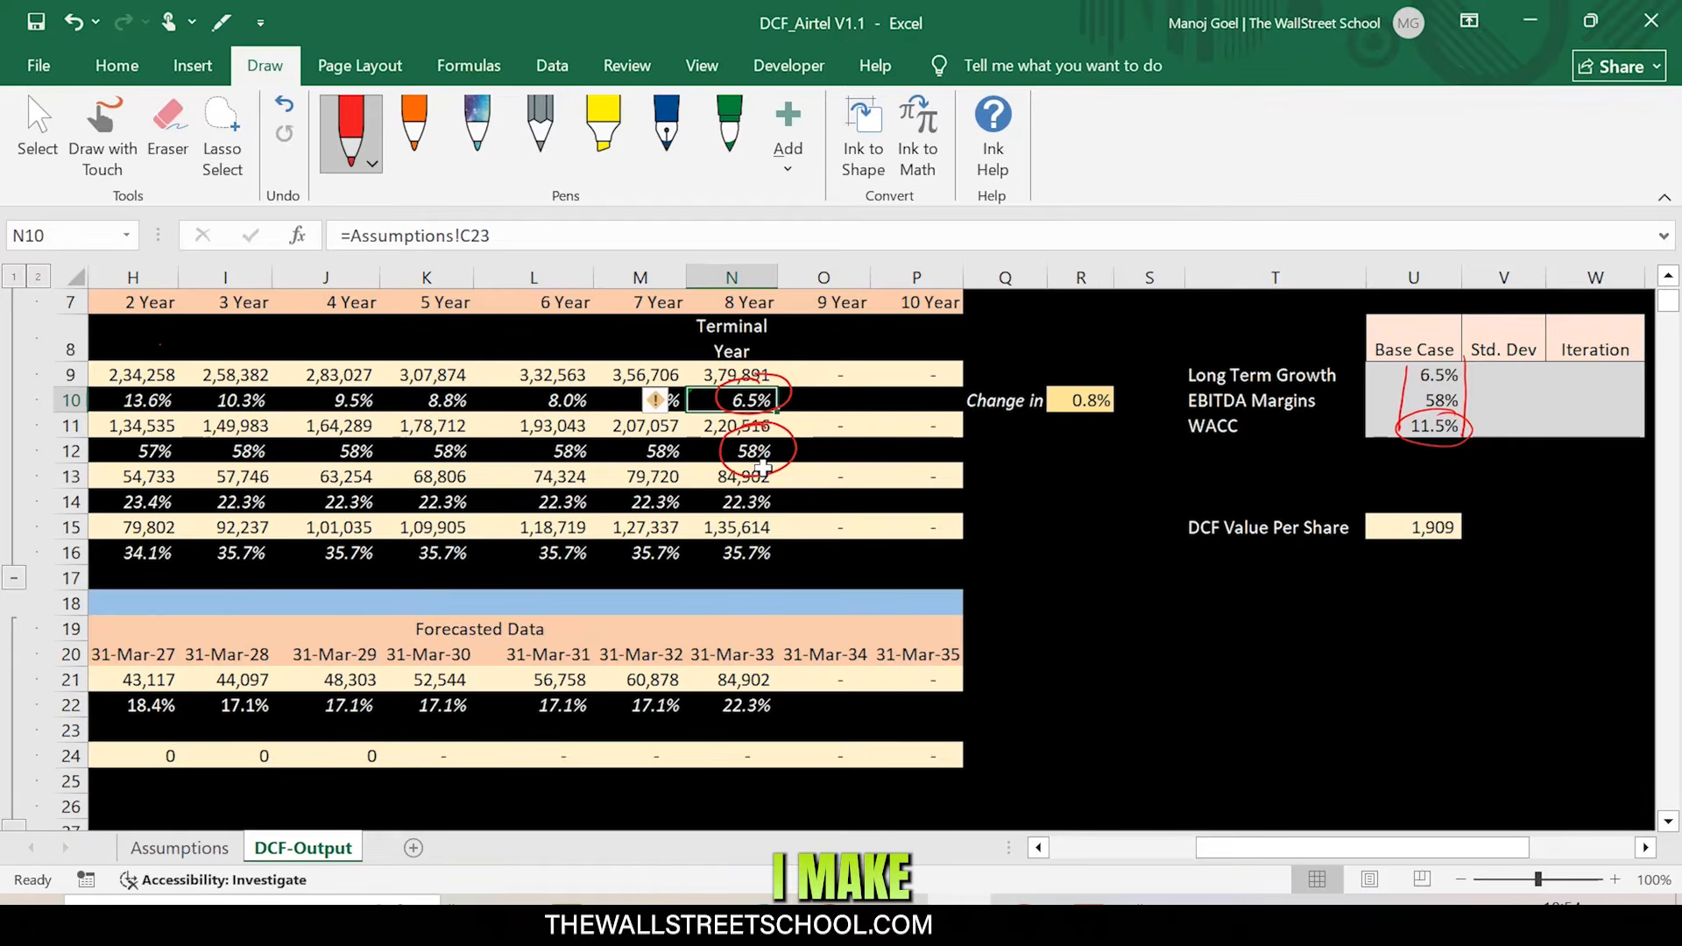
pyautogui.write('5')
pyautogui.press('Return')
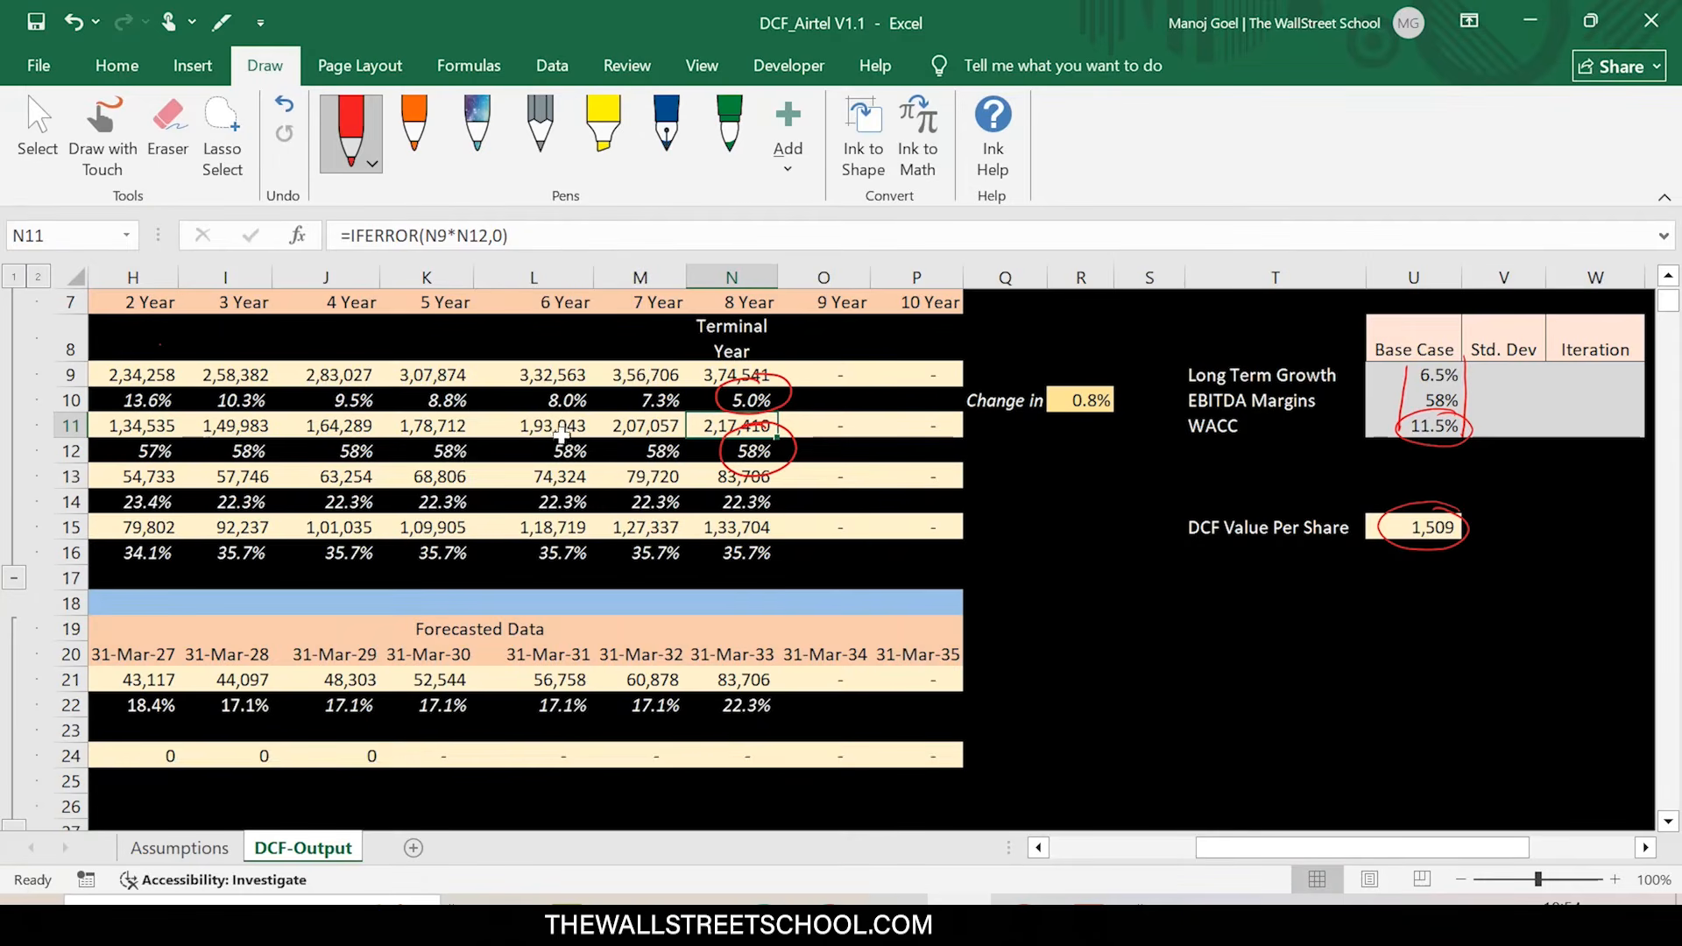
pyautogui.hotkey('ctrl', 'z')
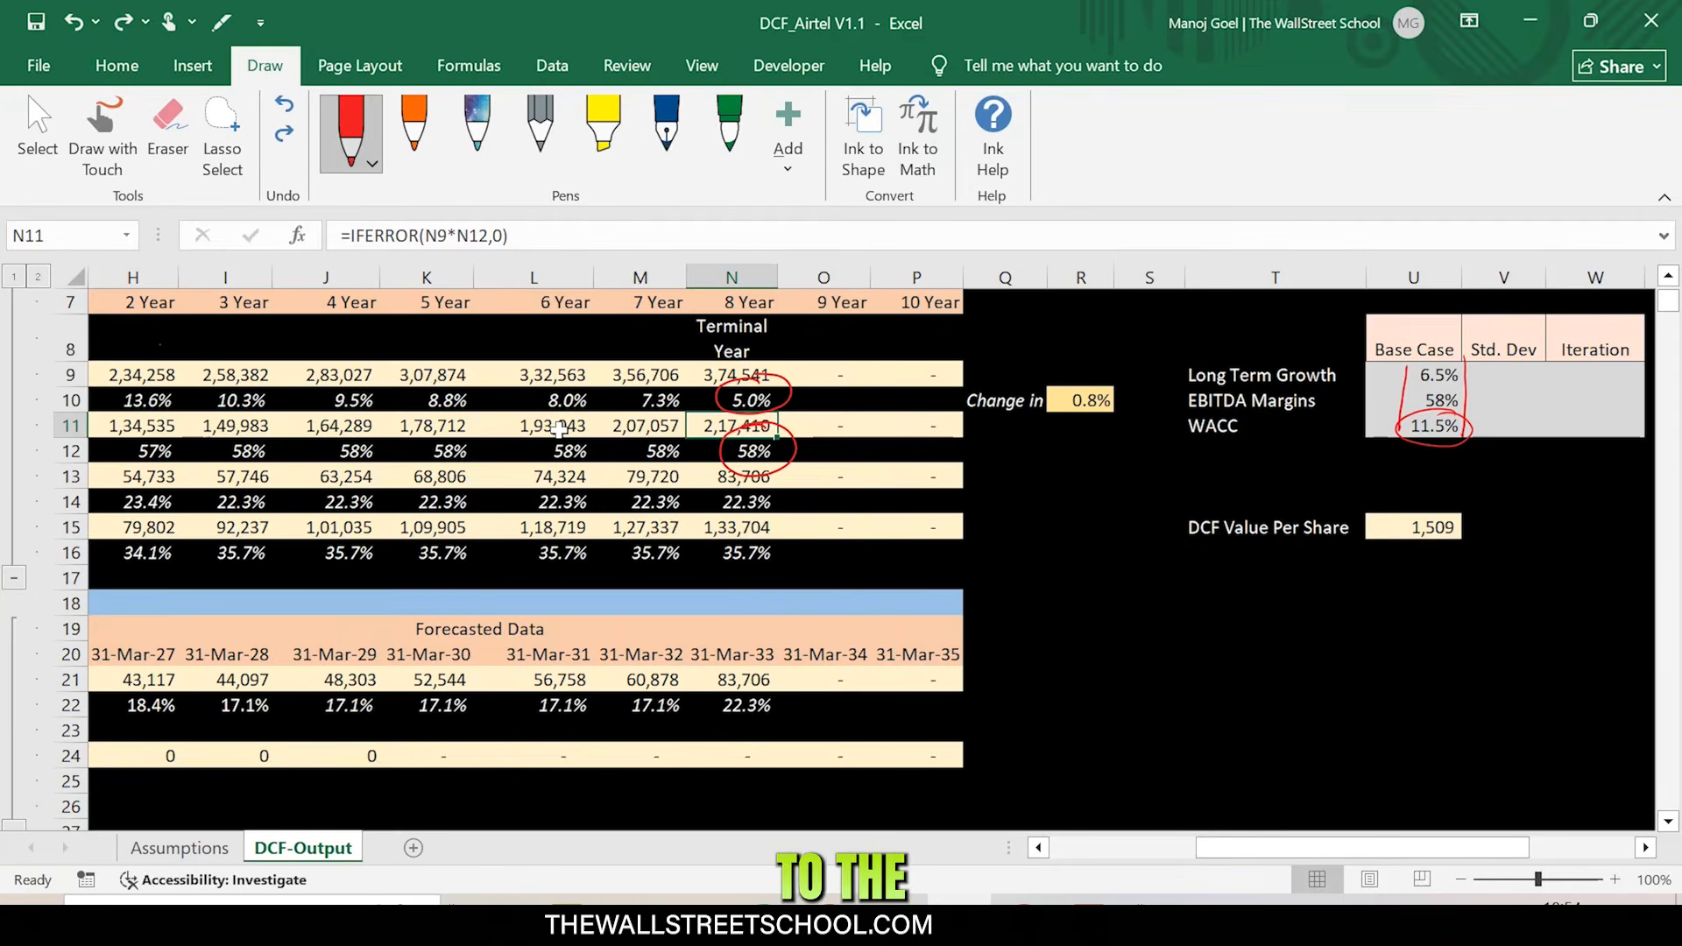
pyautogui.click(698, 402)
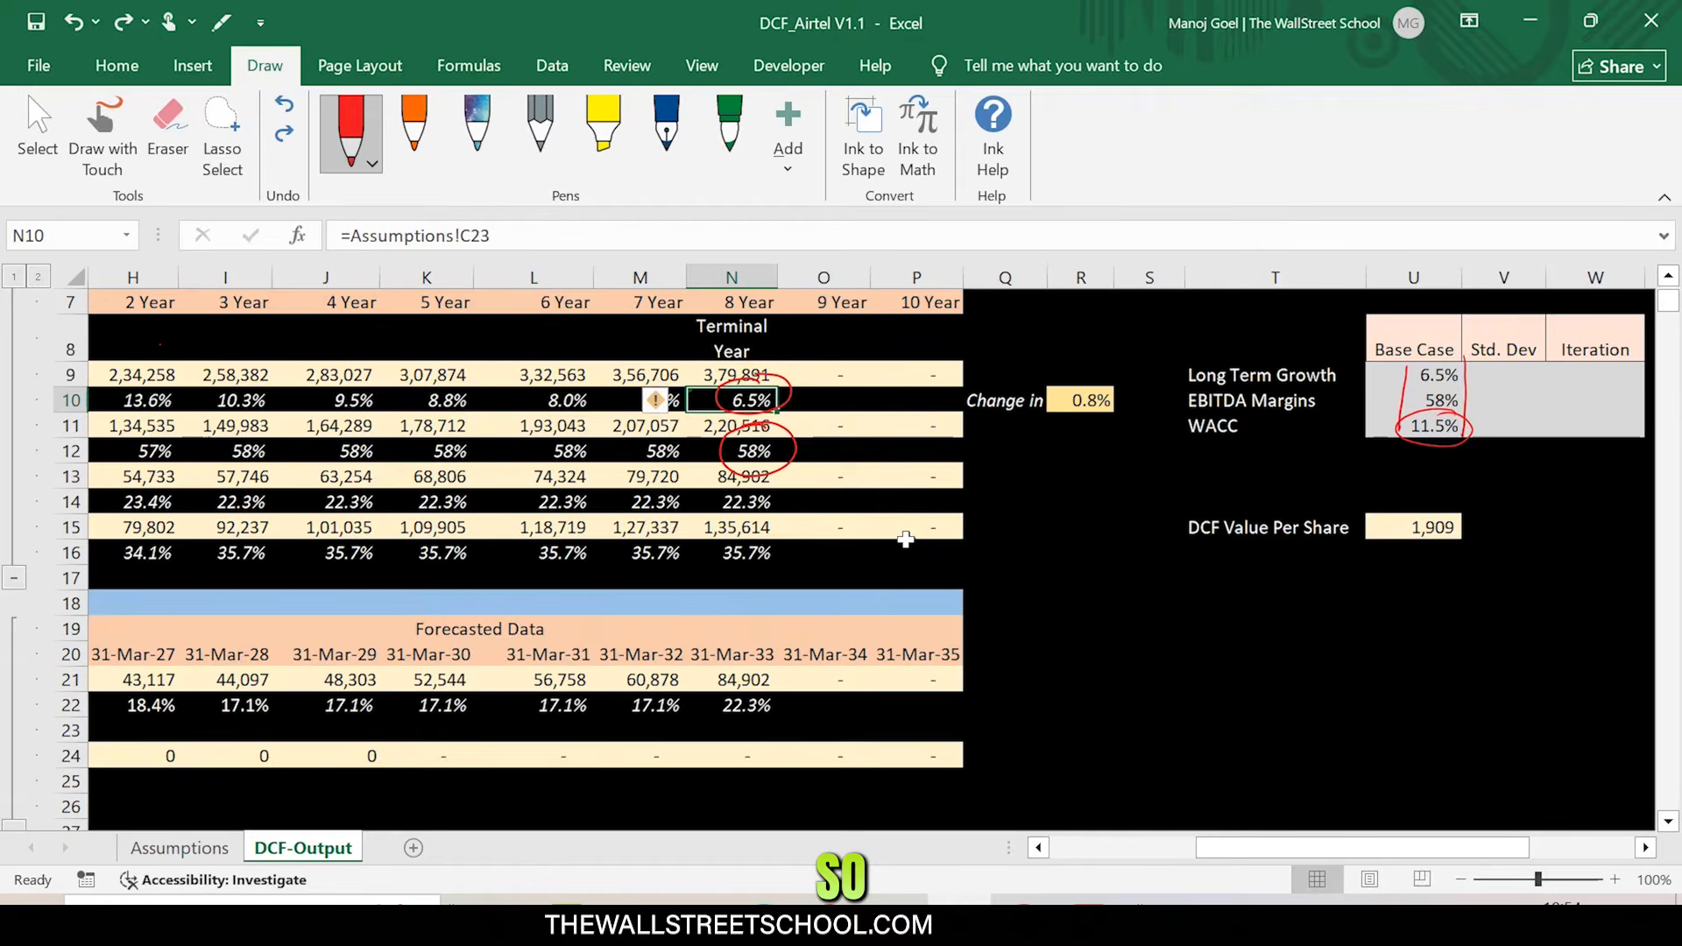
# - Try a terminal-year EBITDA margin of 50% in N12
pyautogui.click(698, 450)
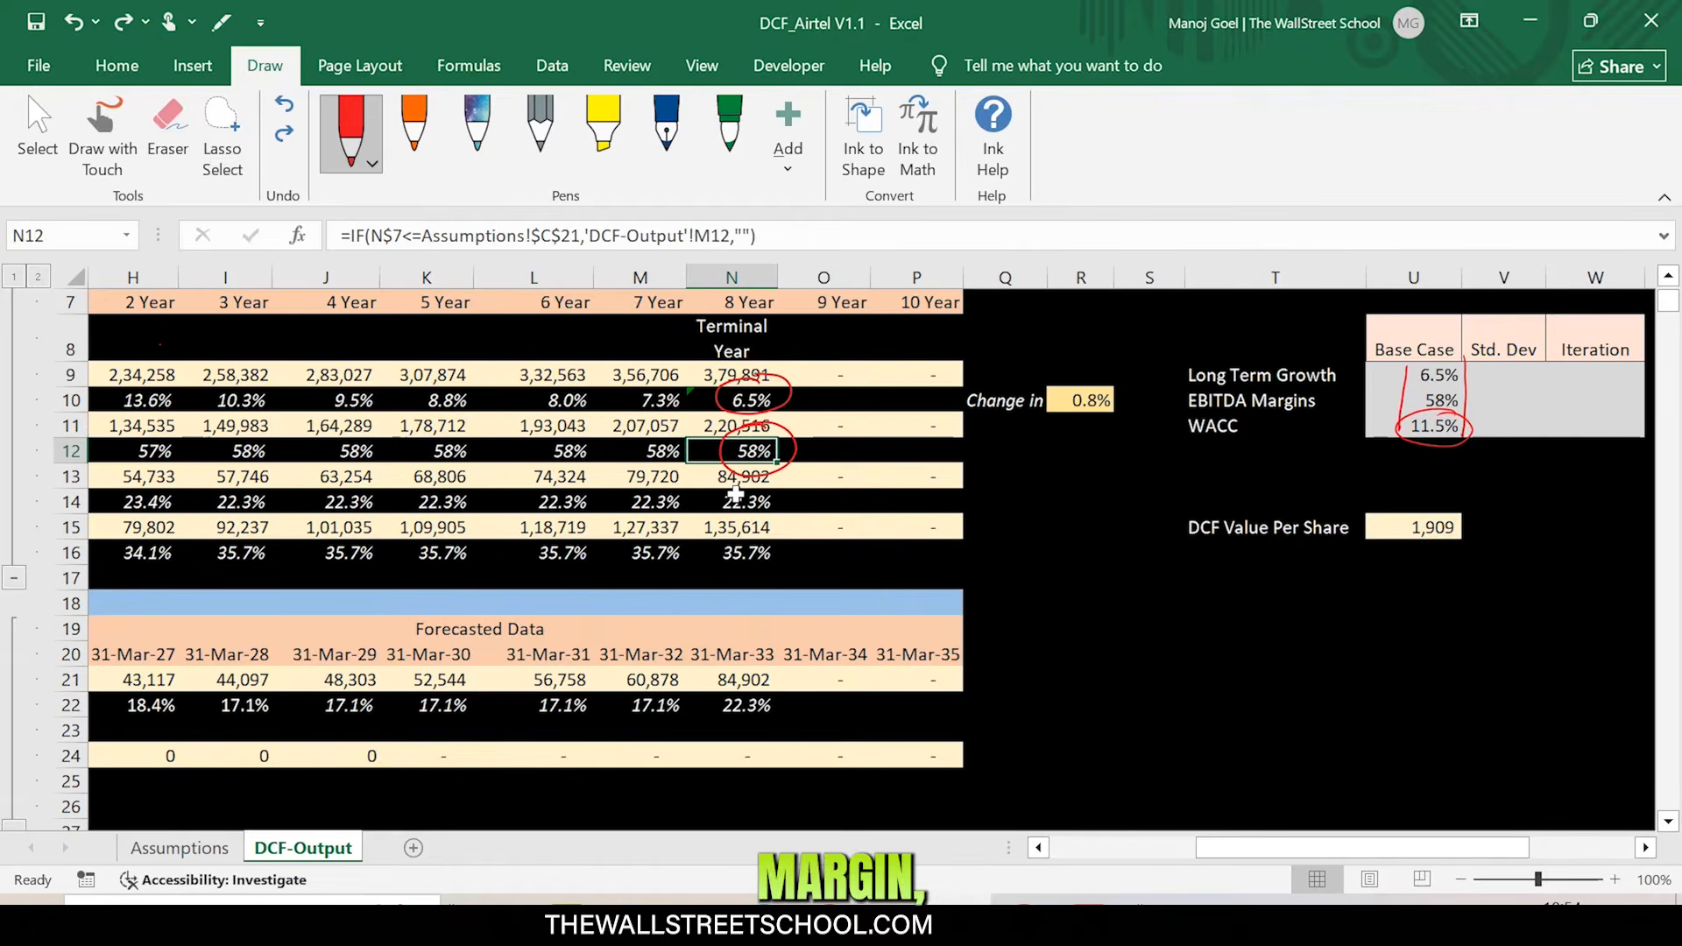
pyautogui.write('50')
pyautogui.press('Return')
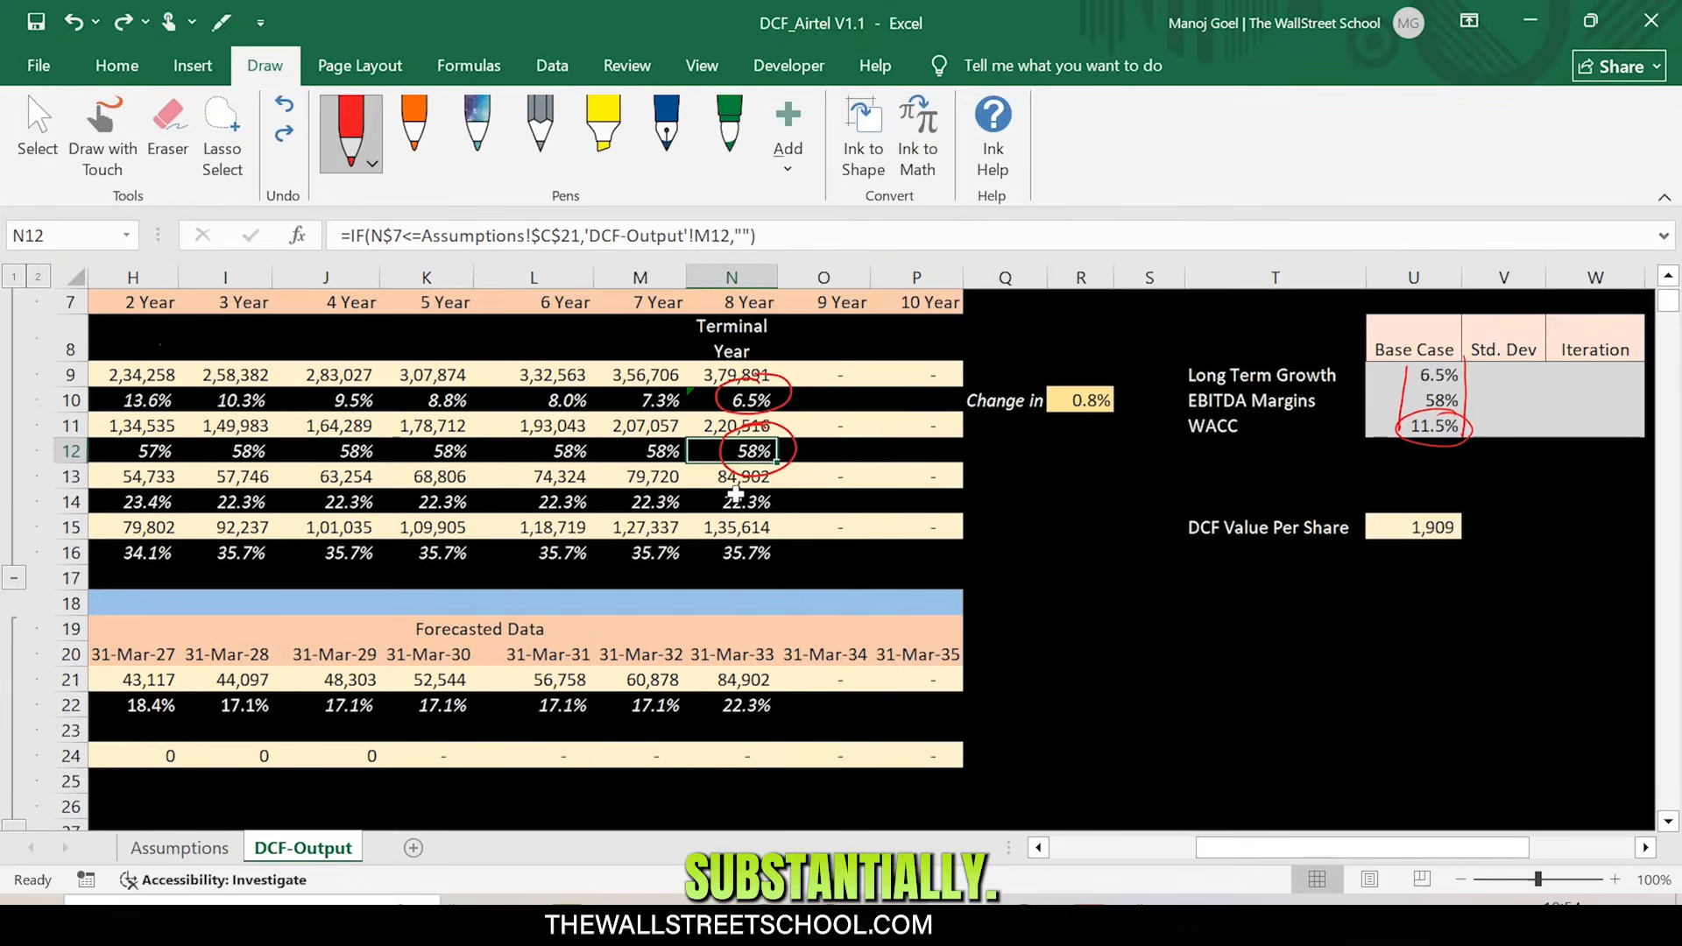
# - Try a WACC of 10% in C59 and check its effect on the DCF value per share
pyautogui.scroll(-5, 812, 488)
pyautogui.scroll(-4, 813, 488)
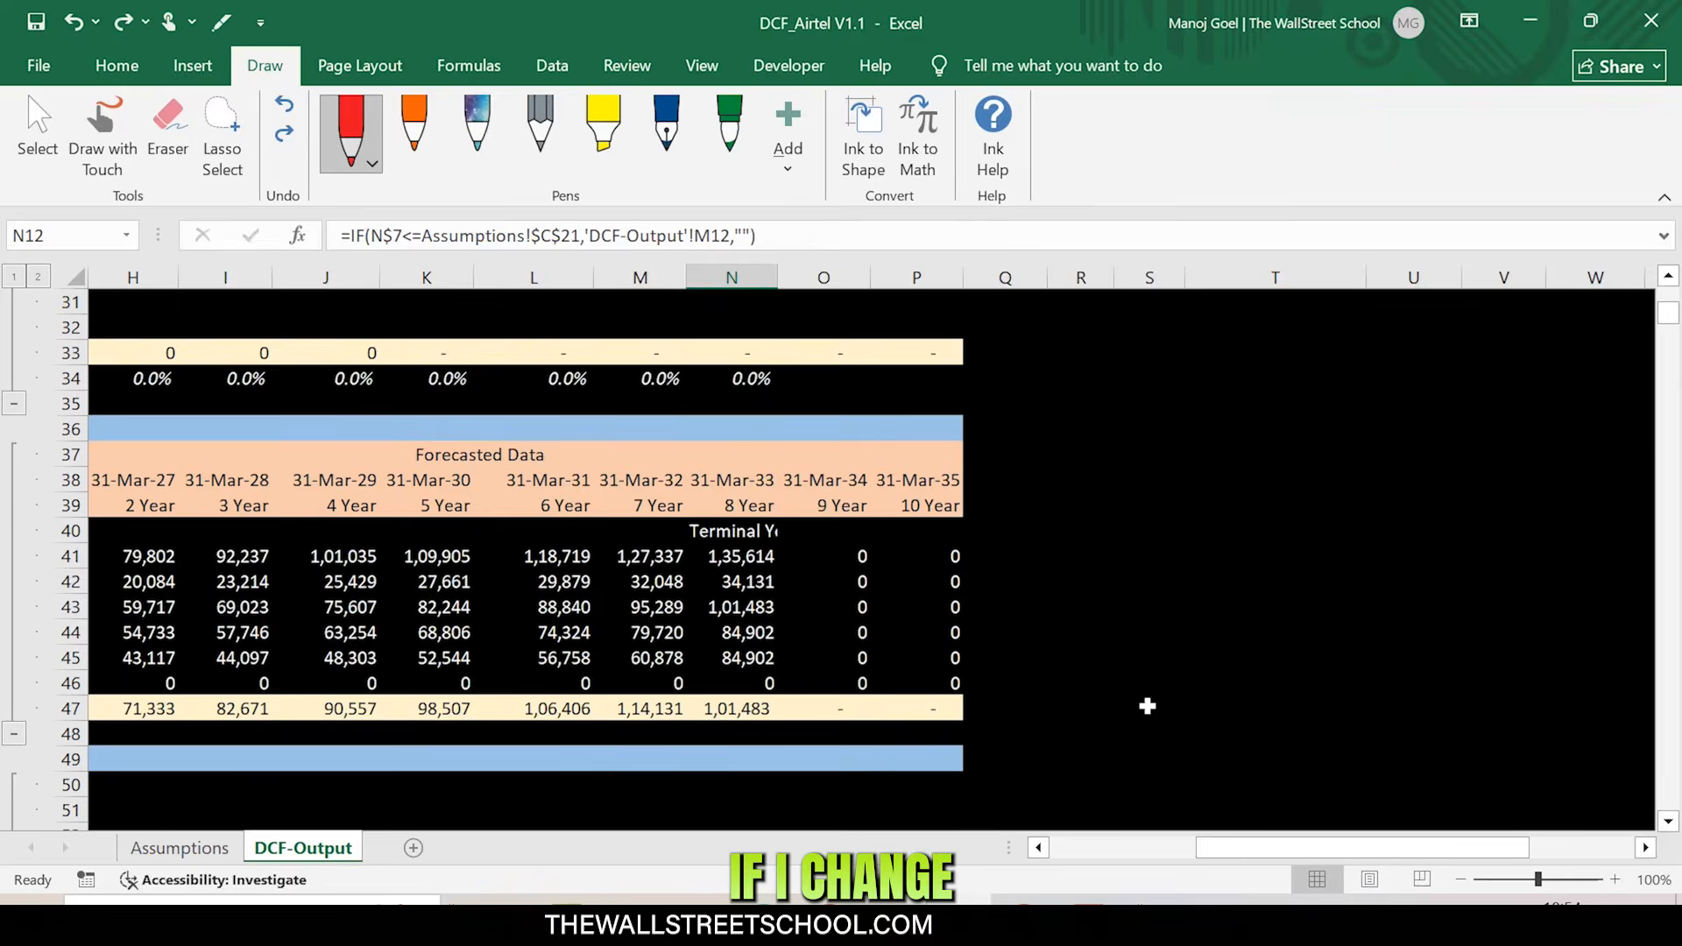
pyautogui.hscroll(-4, 1116, 676)
pyautogui.scroll(-3, 801, 650)
pyautogui.scroll(-1, 801, 650)
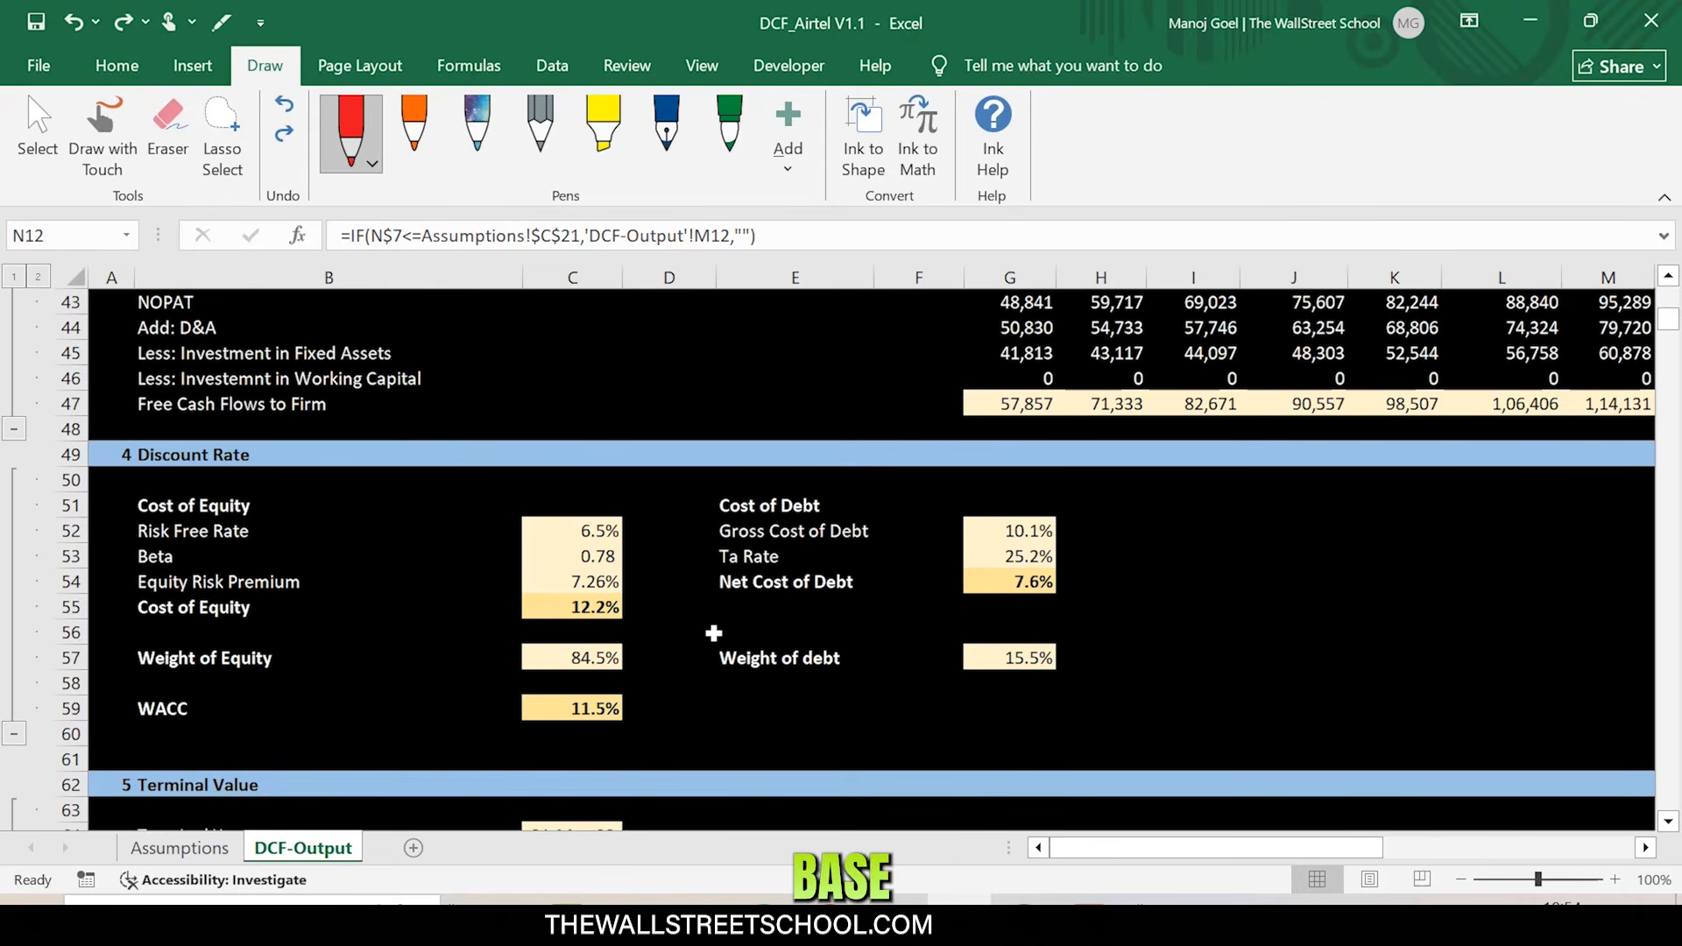
pyautogui.click(548, 703)
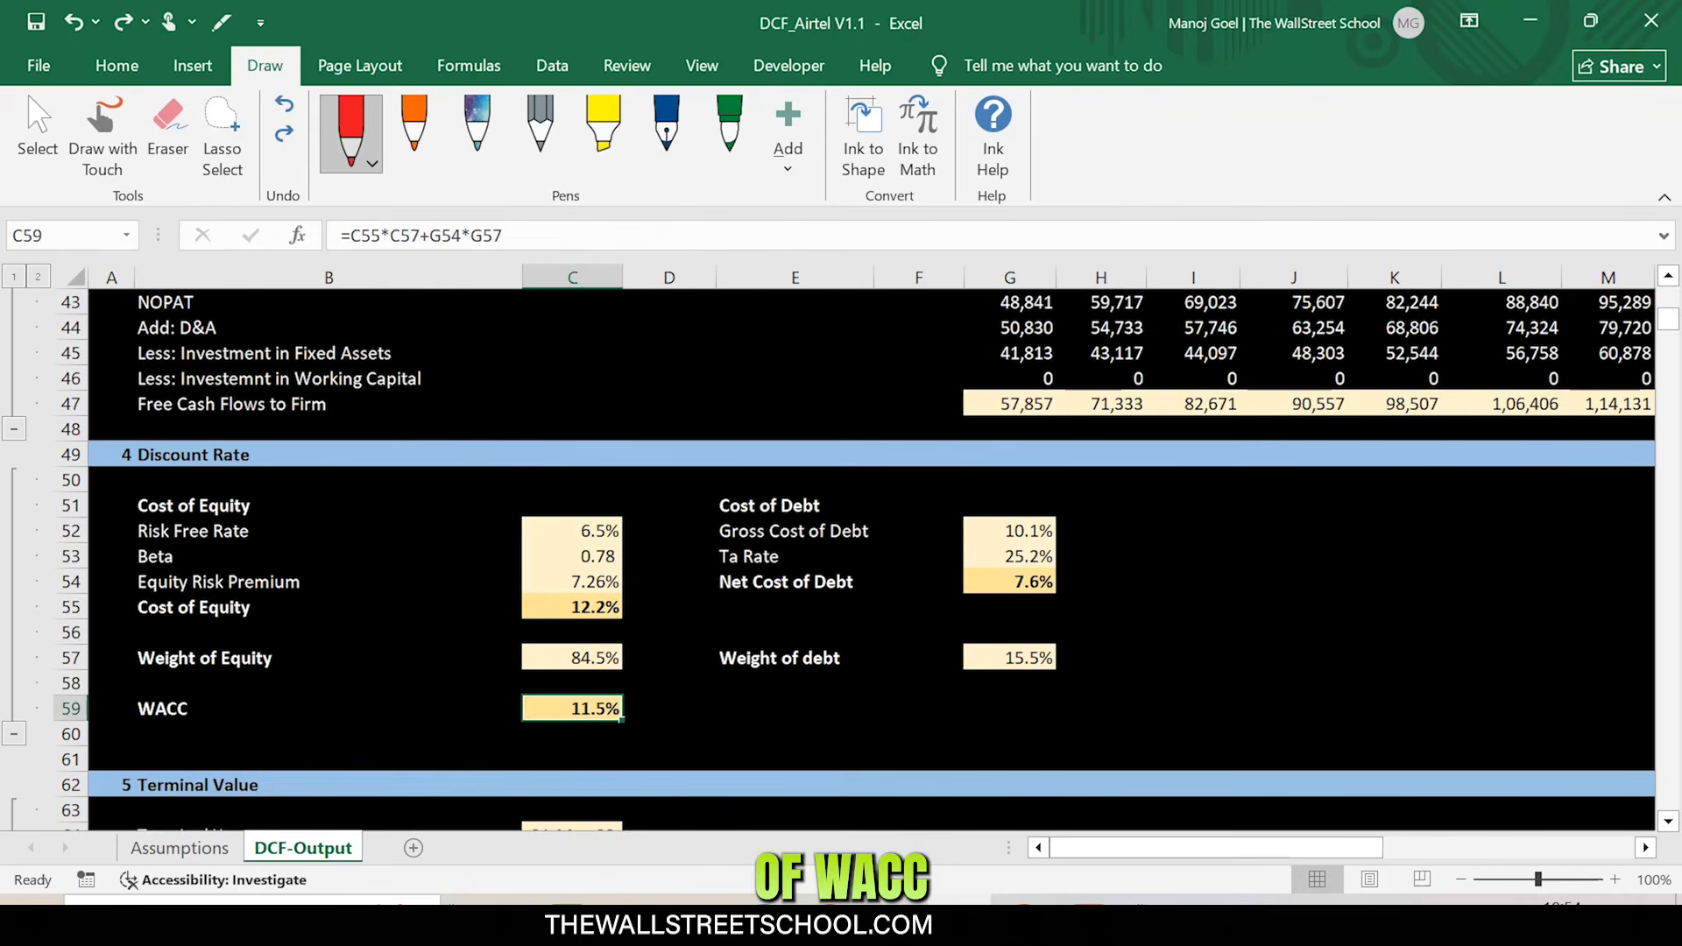
pyautogui.write('10%')
pyautogui.press('Return')
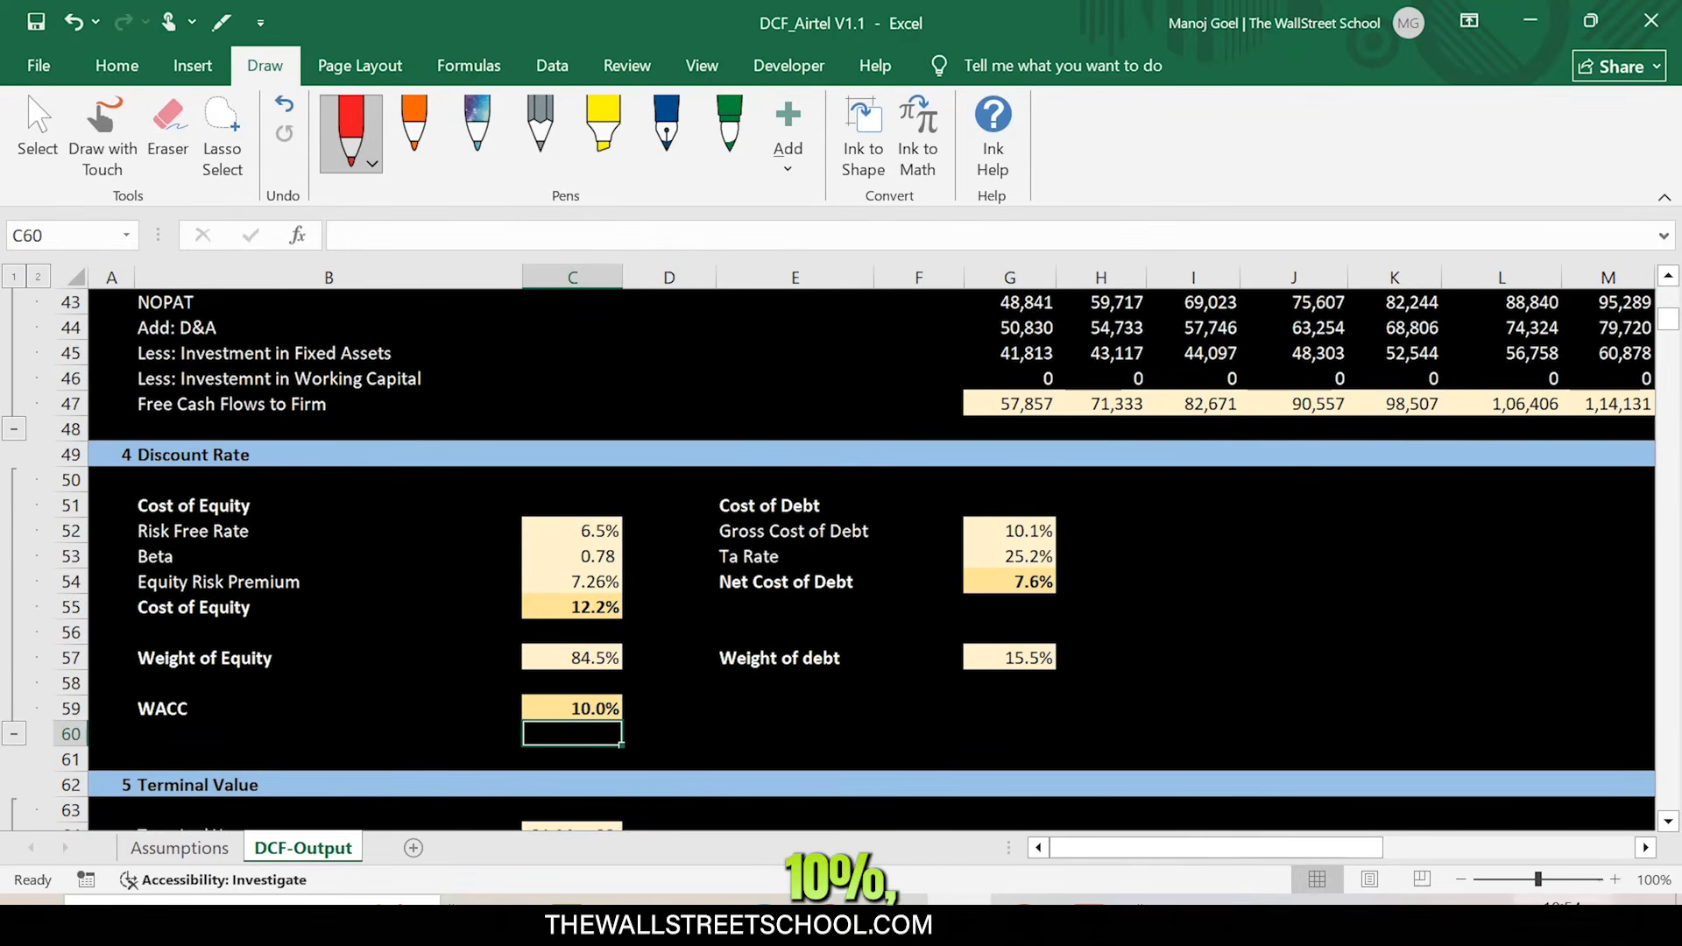
pyautogui.scroll(14, 841, 560)
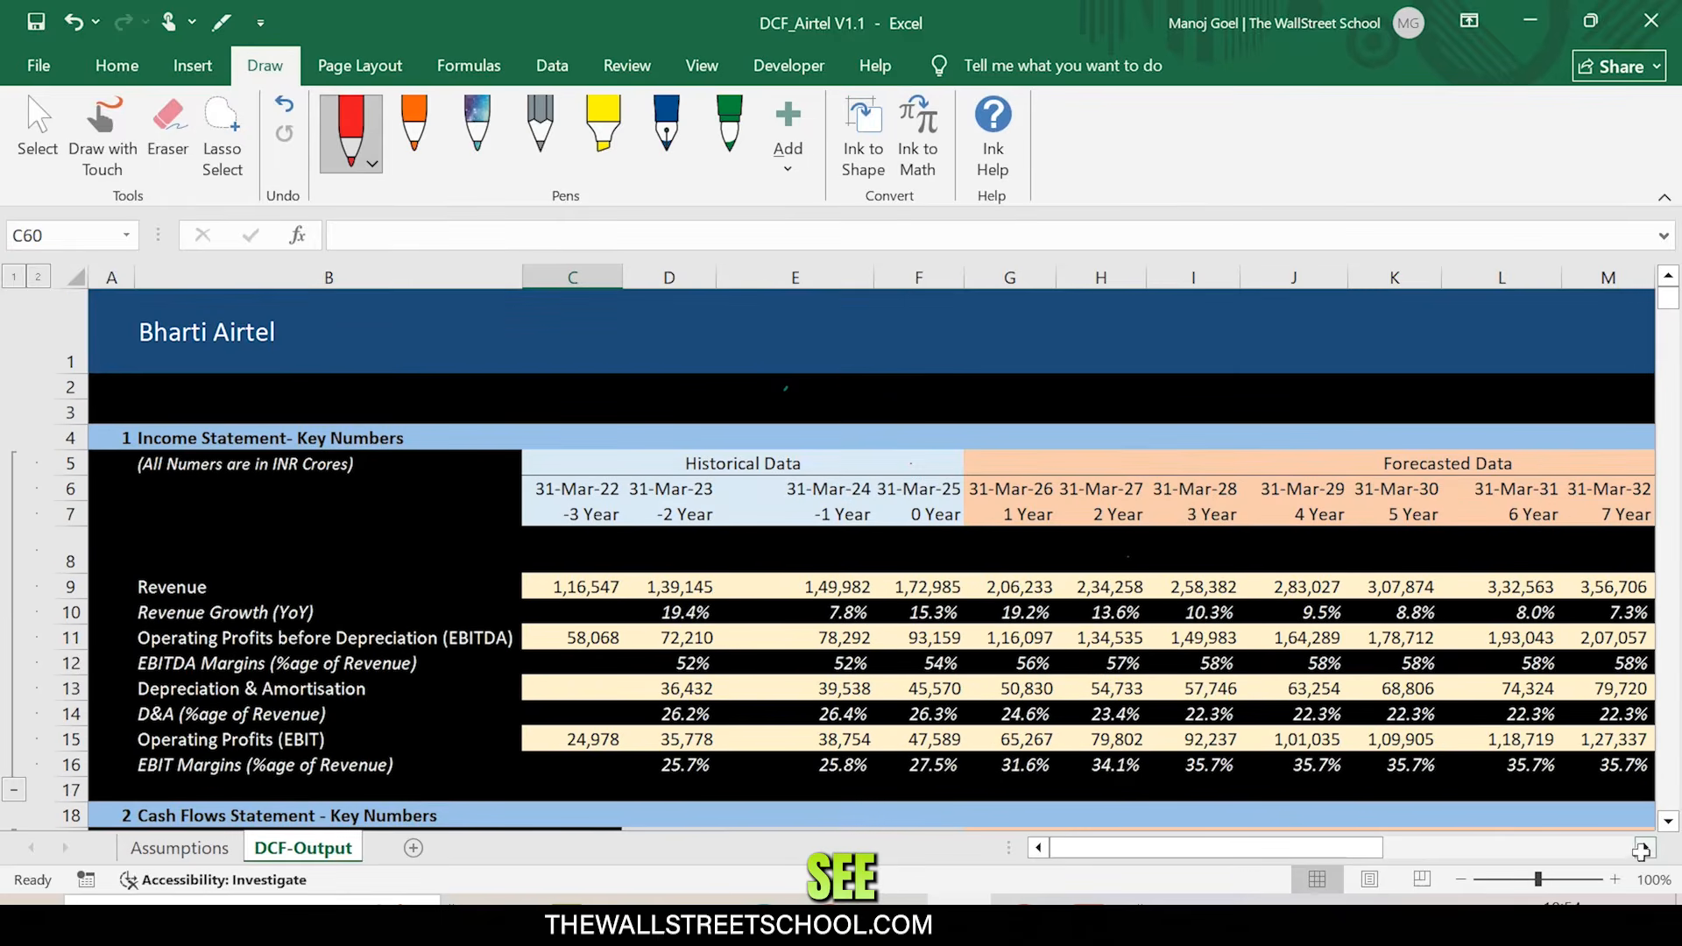
pyautogui.hscroll(6, 1641, 850)
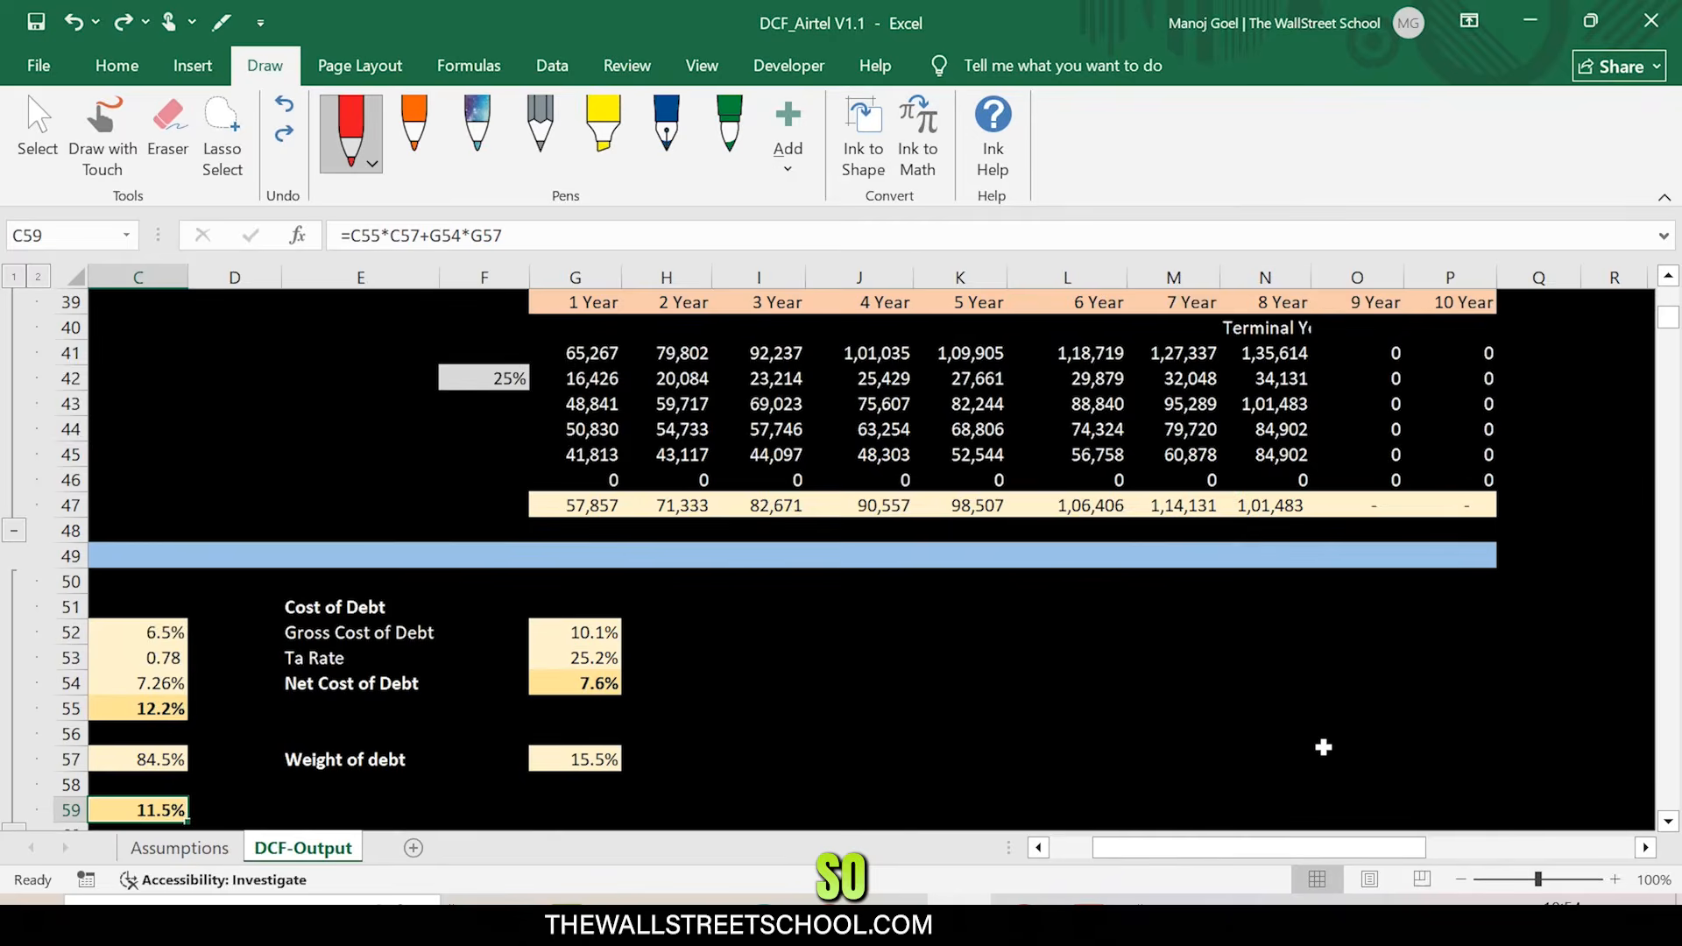
# - Delete the red ink circle around WACC and the ink lines beside the Base Case values
pyautogui.scroll(13, 1341, 745)
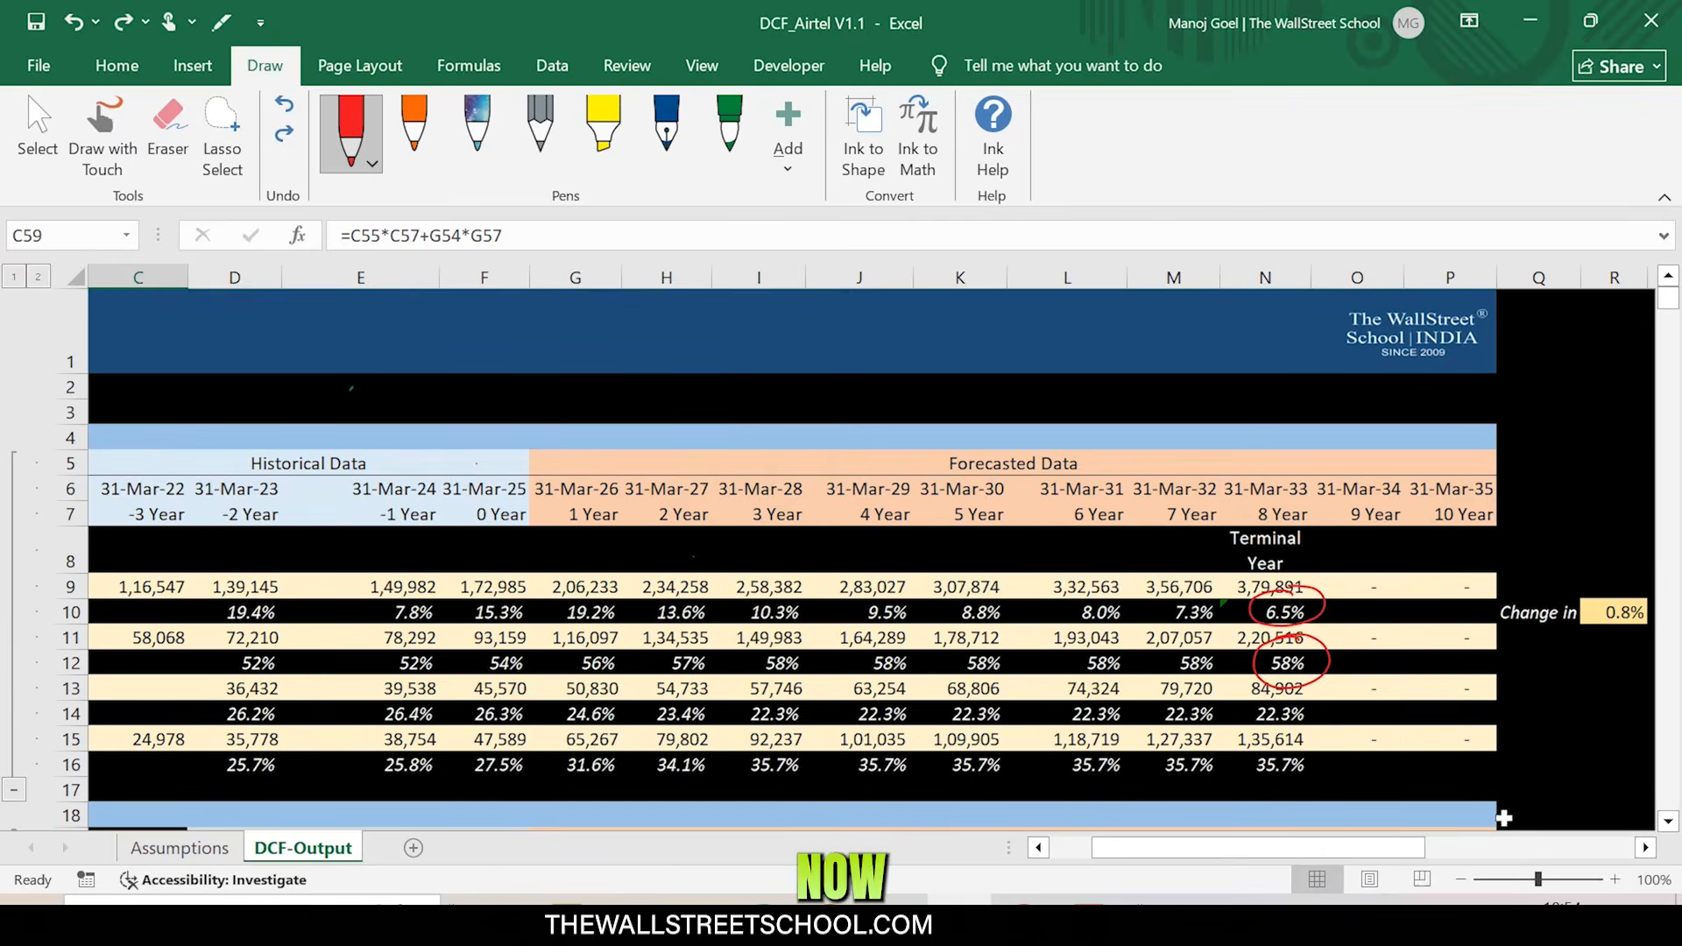
pyautogui.hscroll(5, 1410, 687)
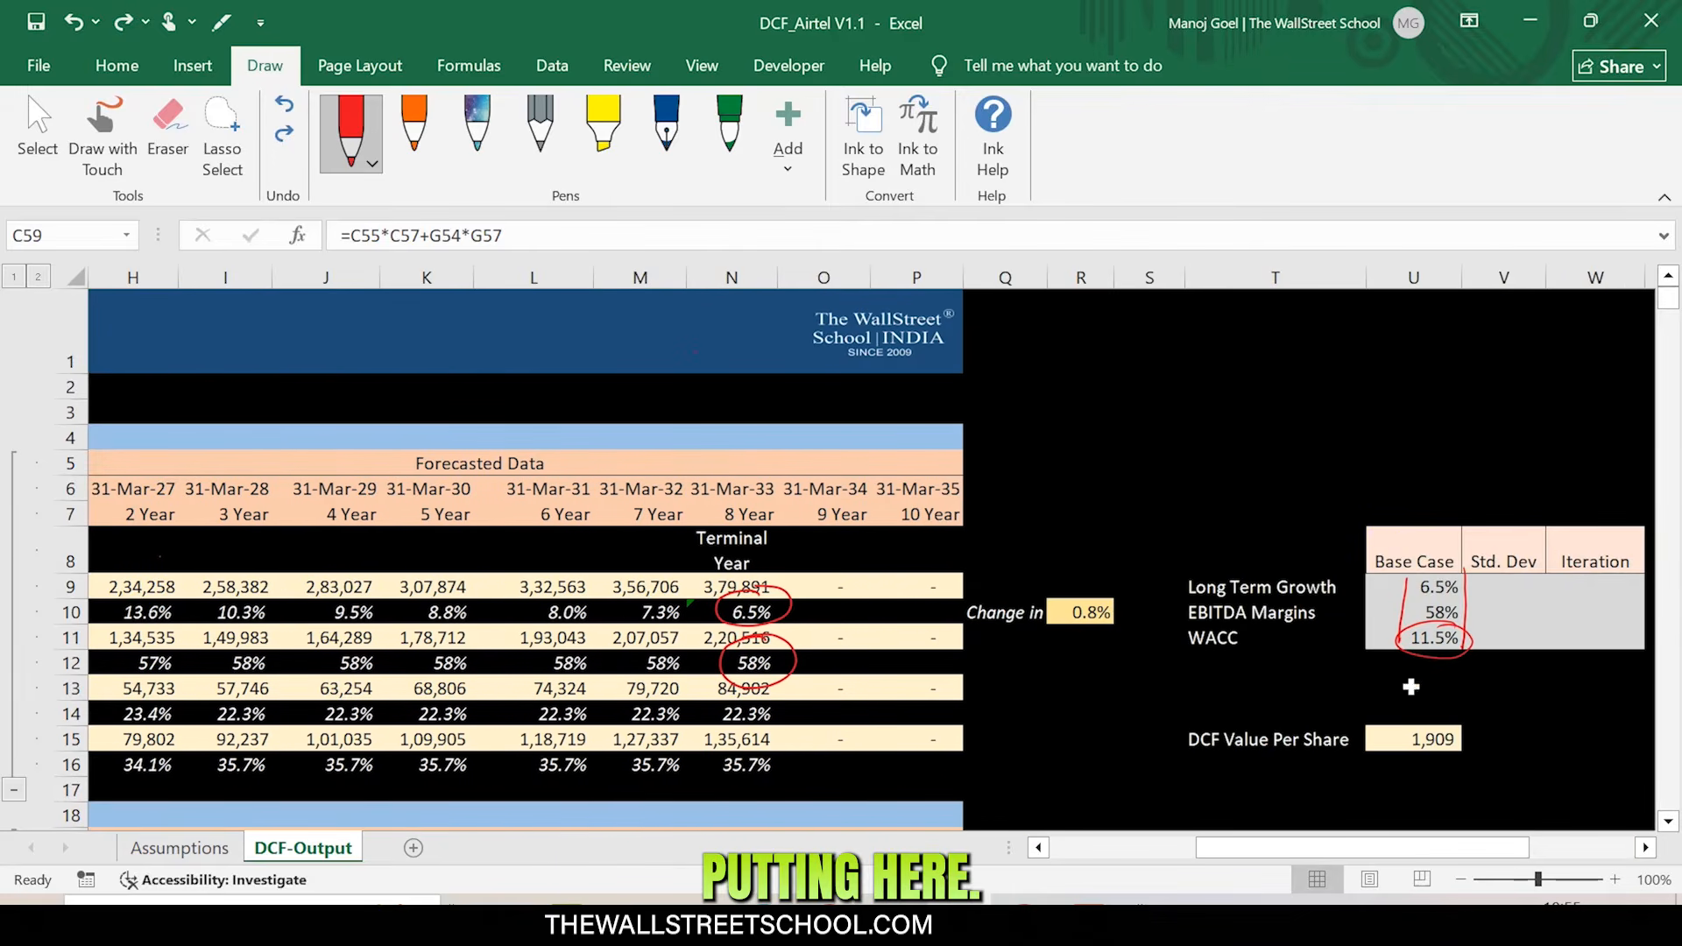
pyautogui.click(1402, 646)
pyautogui.press('Delete')
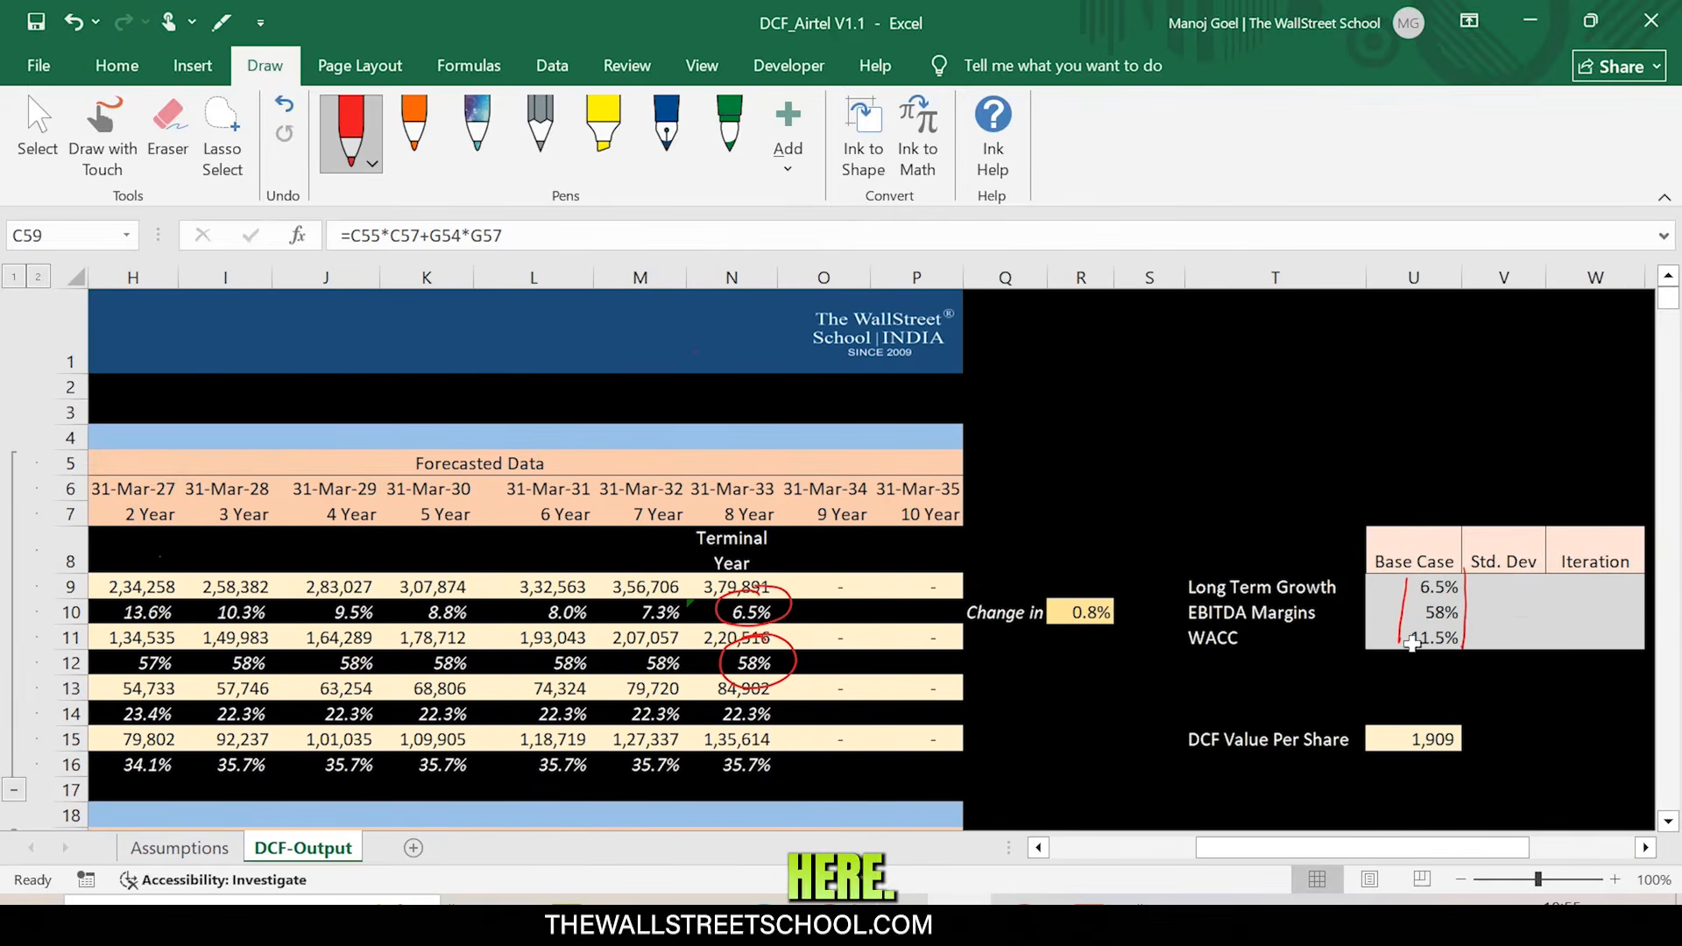
pyautogui.click(1460, 612)
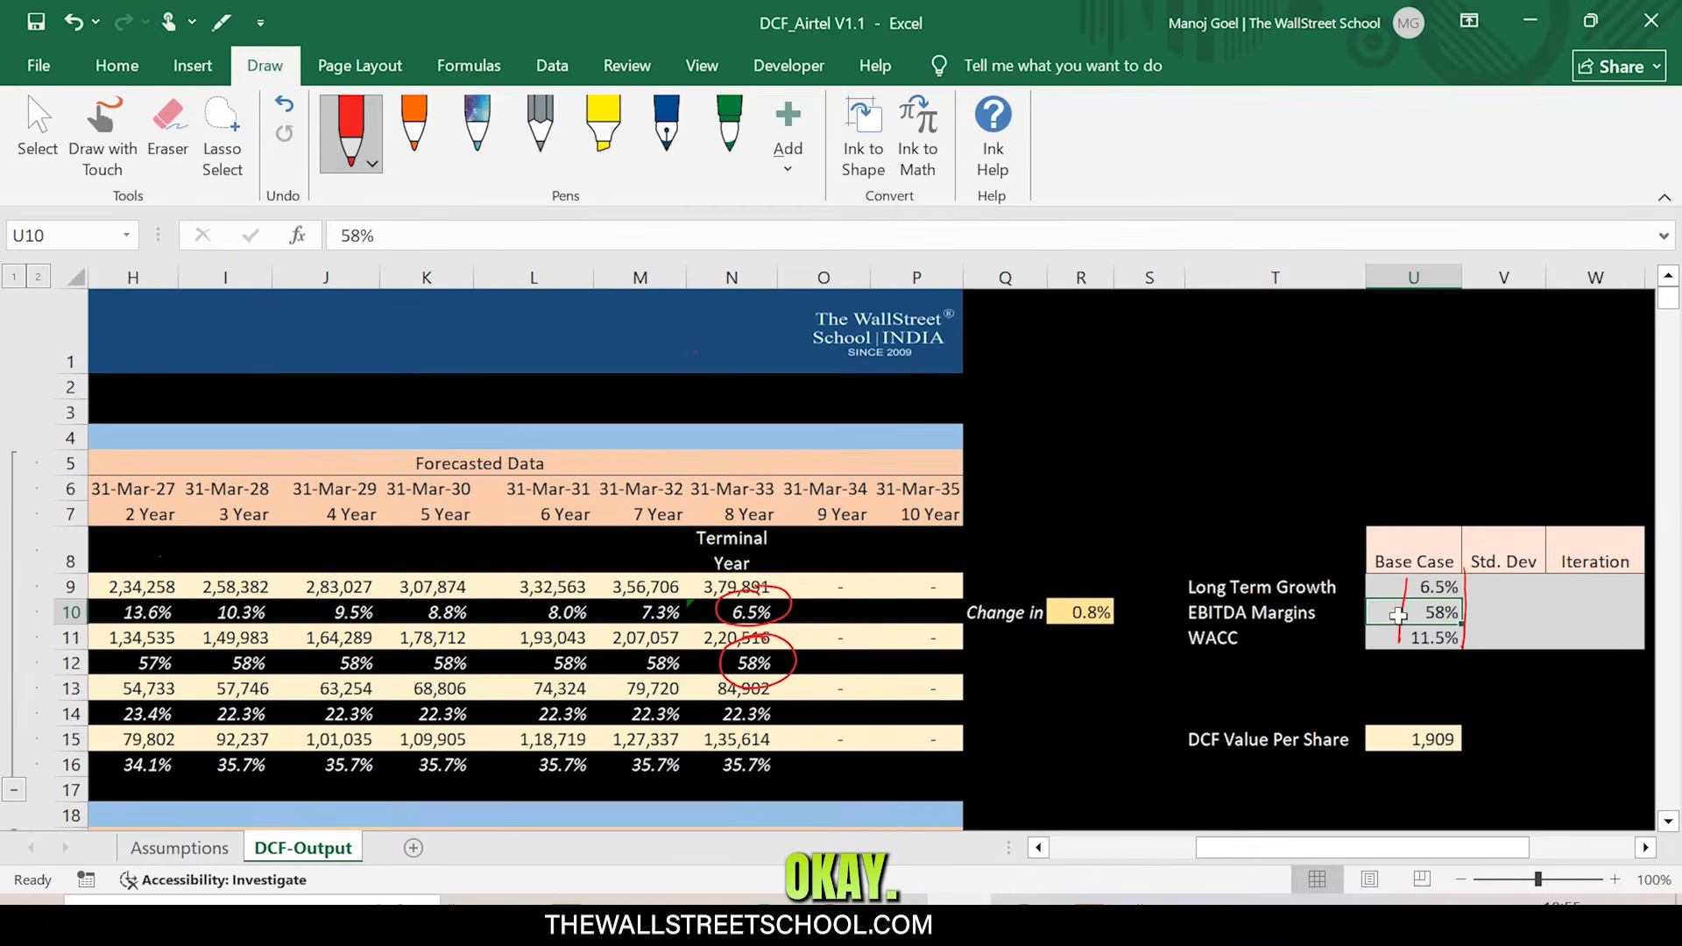
pyautogui.click(1464, 610)
pyautogui.press('Delete')
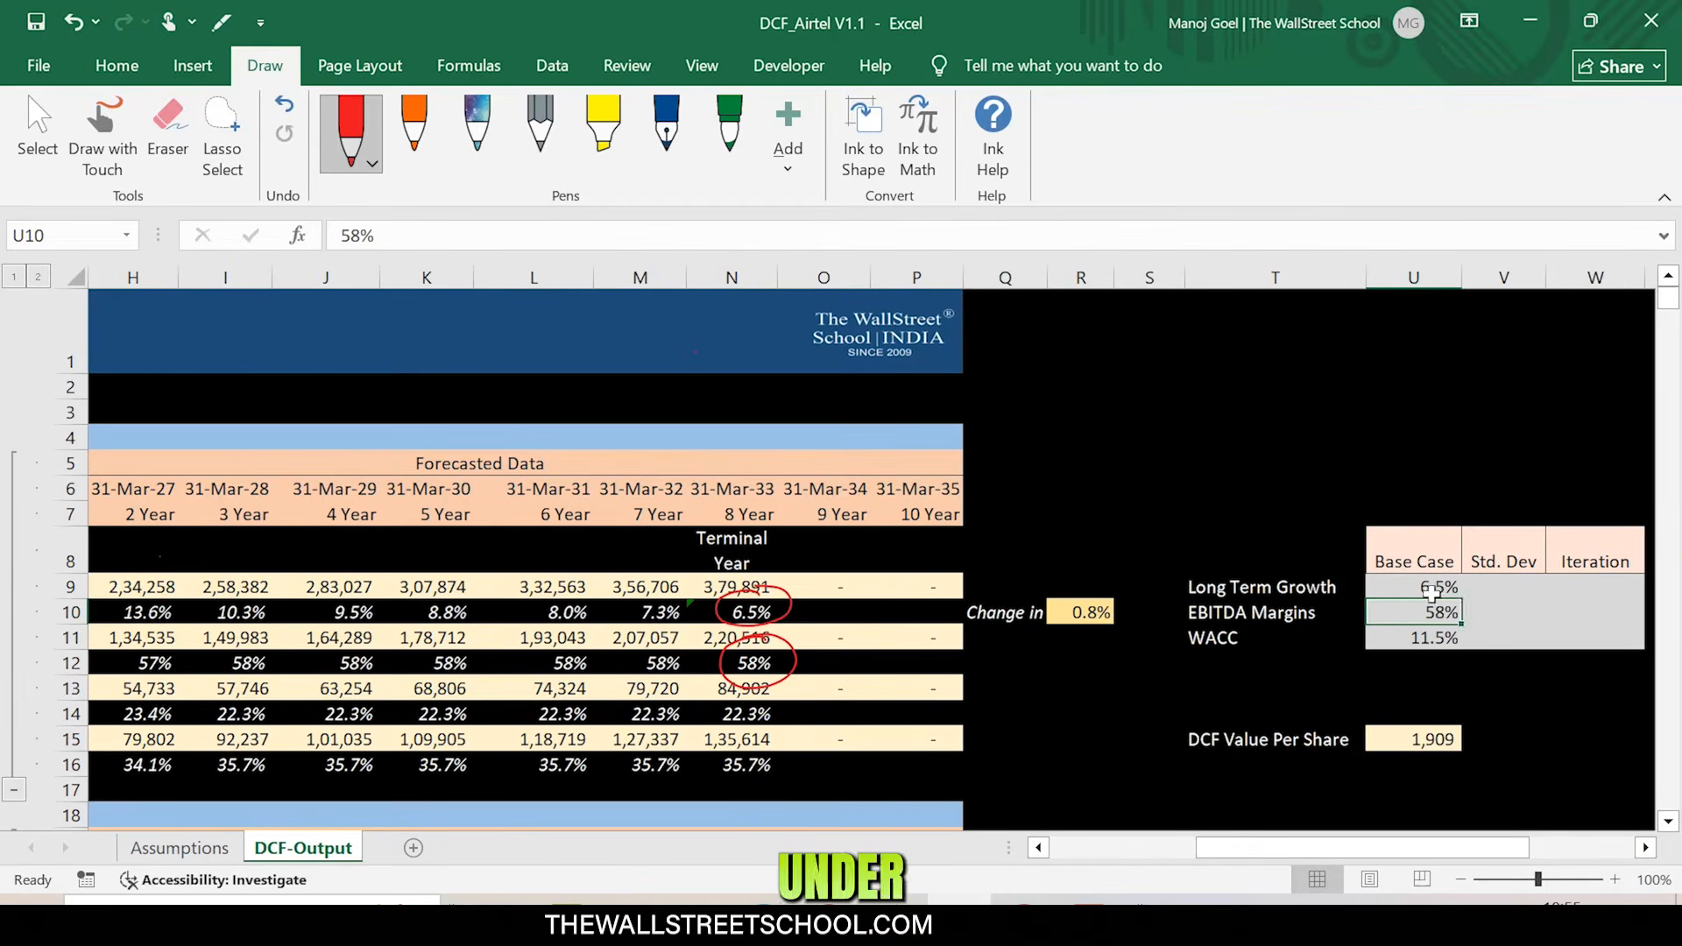
# - Enter standard deviations of 1% for Long Term Growth, 5% for EBITDA Margins and 1% for WACC
pyautogui.click(1421, 593)
pyautogui.click(1503, 591)
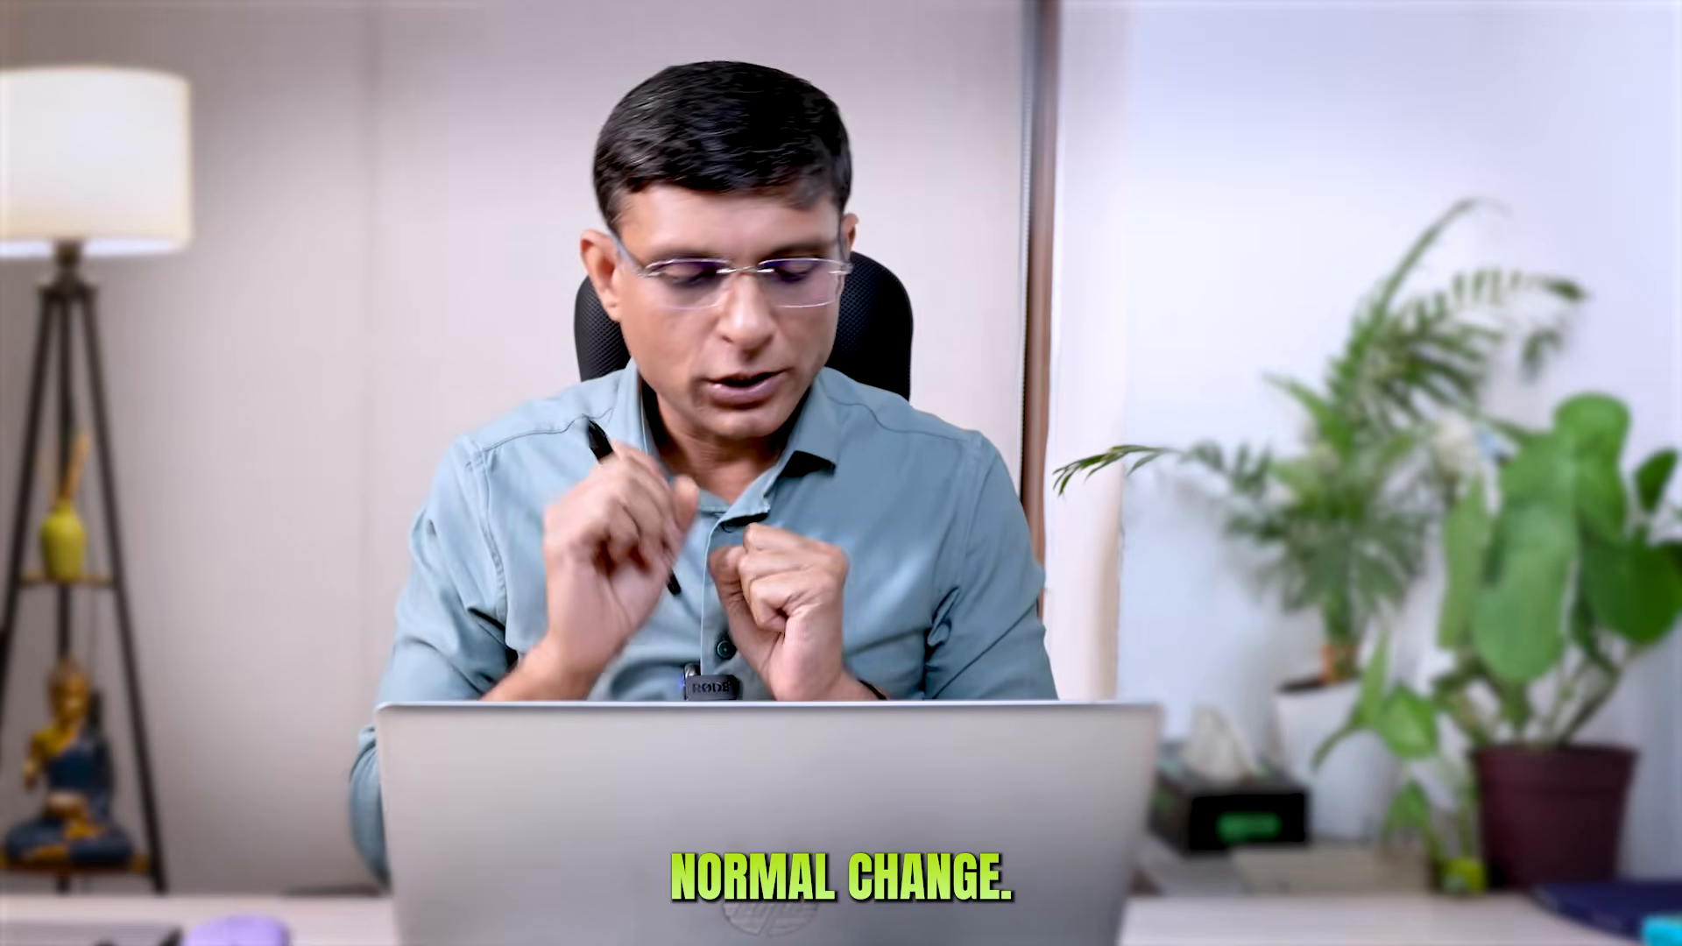
pyautogui.write('1%')
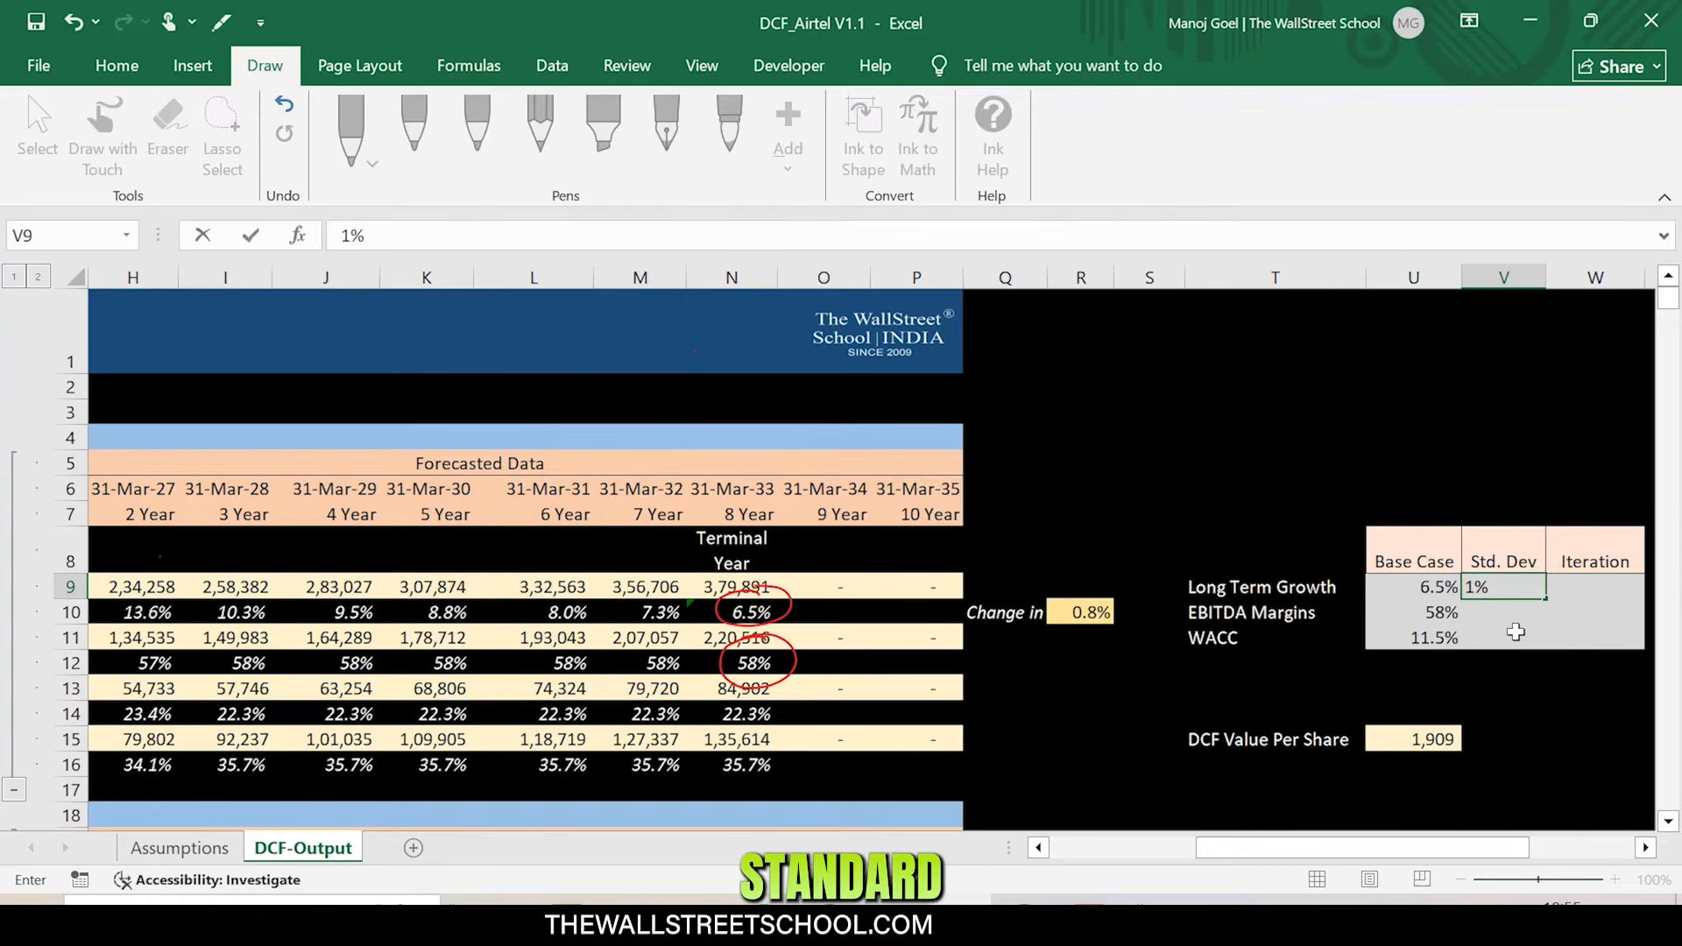
pyautogui.press('Return')
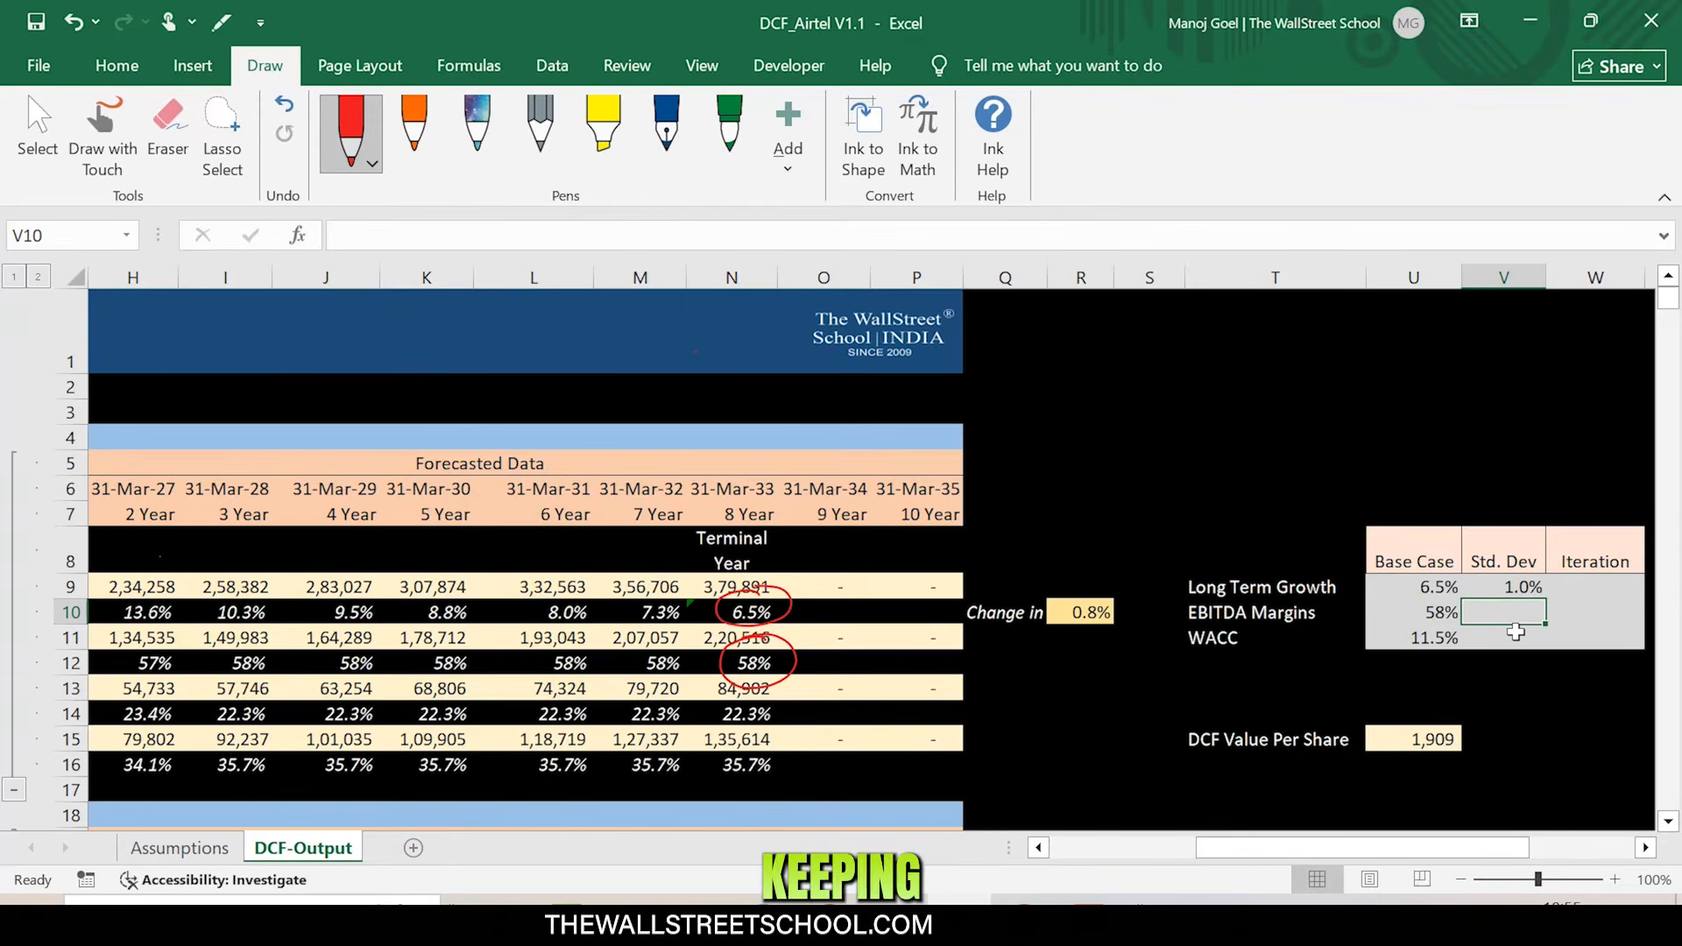
pyautogui.write('5%')
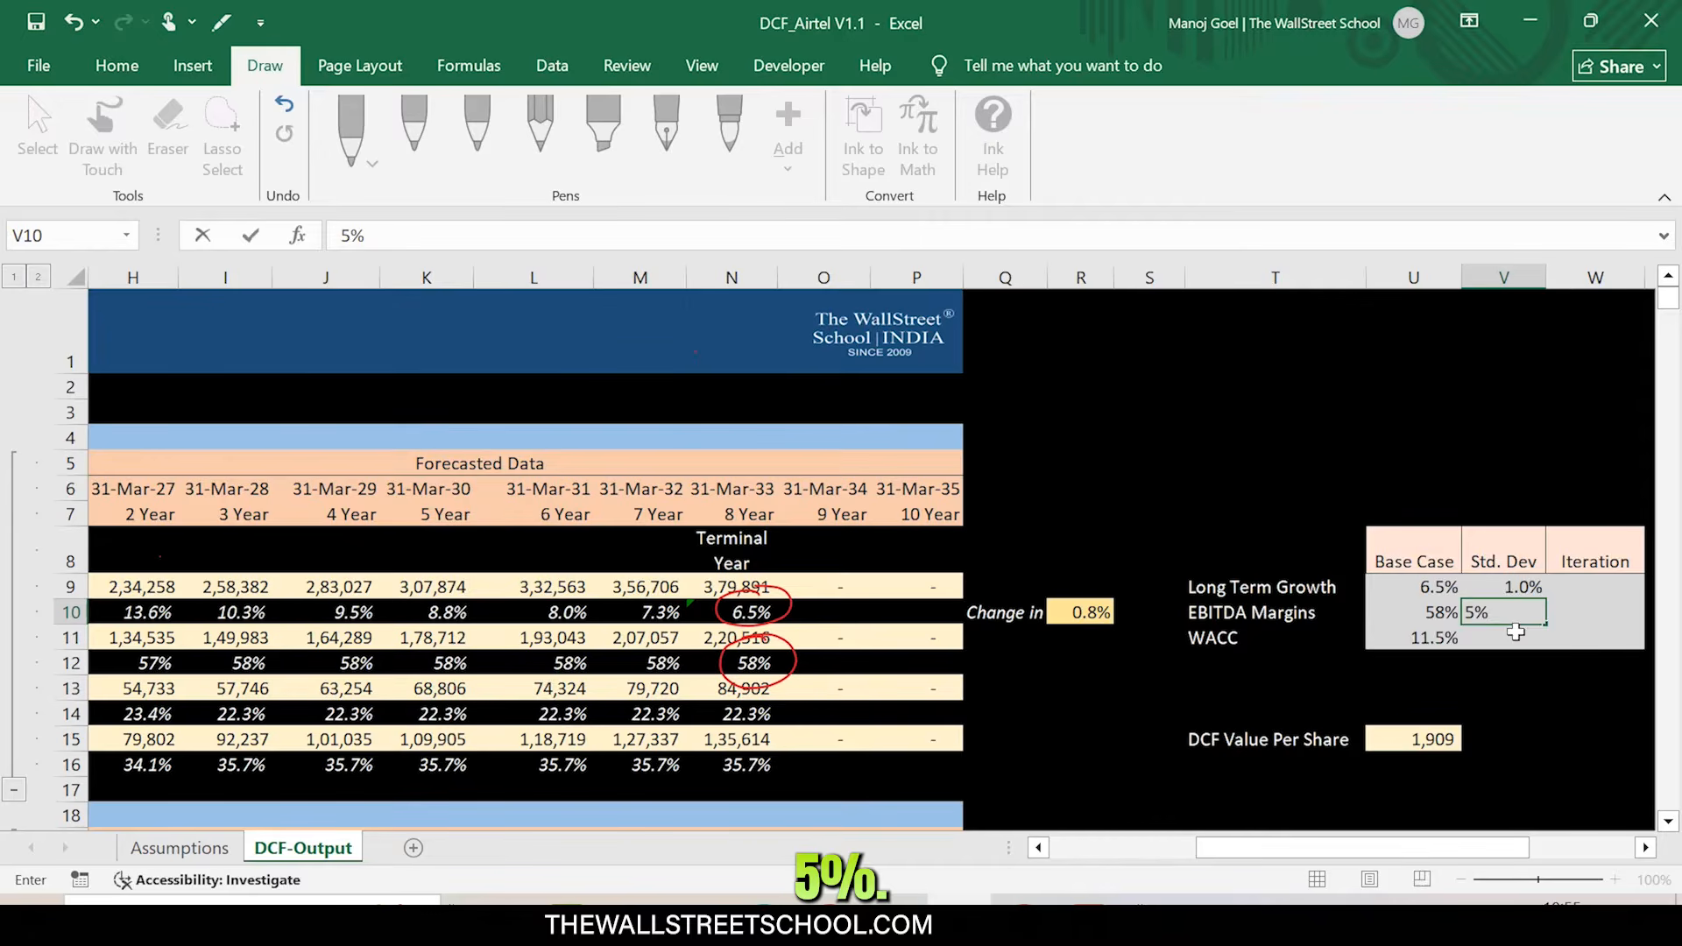
pyautogui.press('Return')
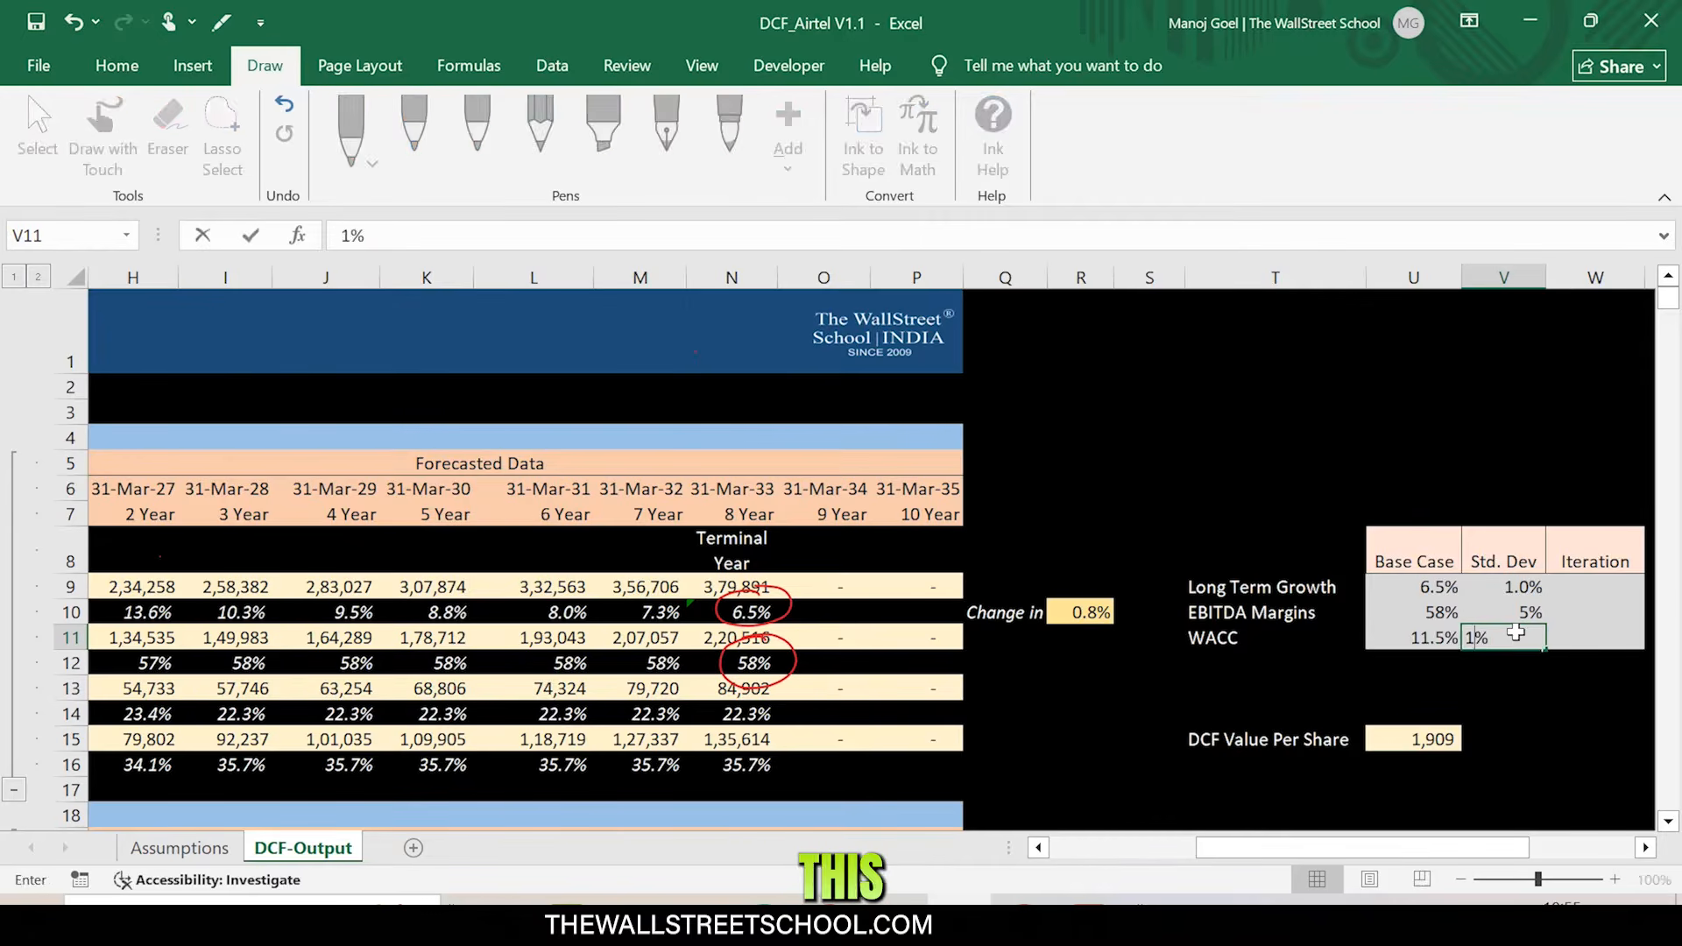
pyautogui.write('1%')
pyautogui.press('Tab')
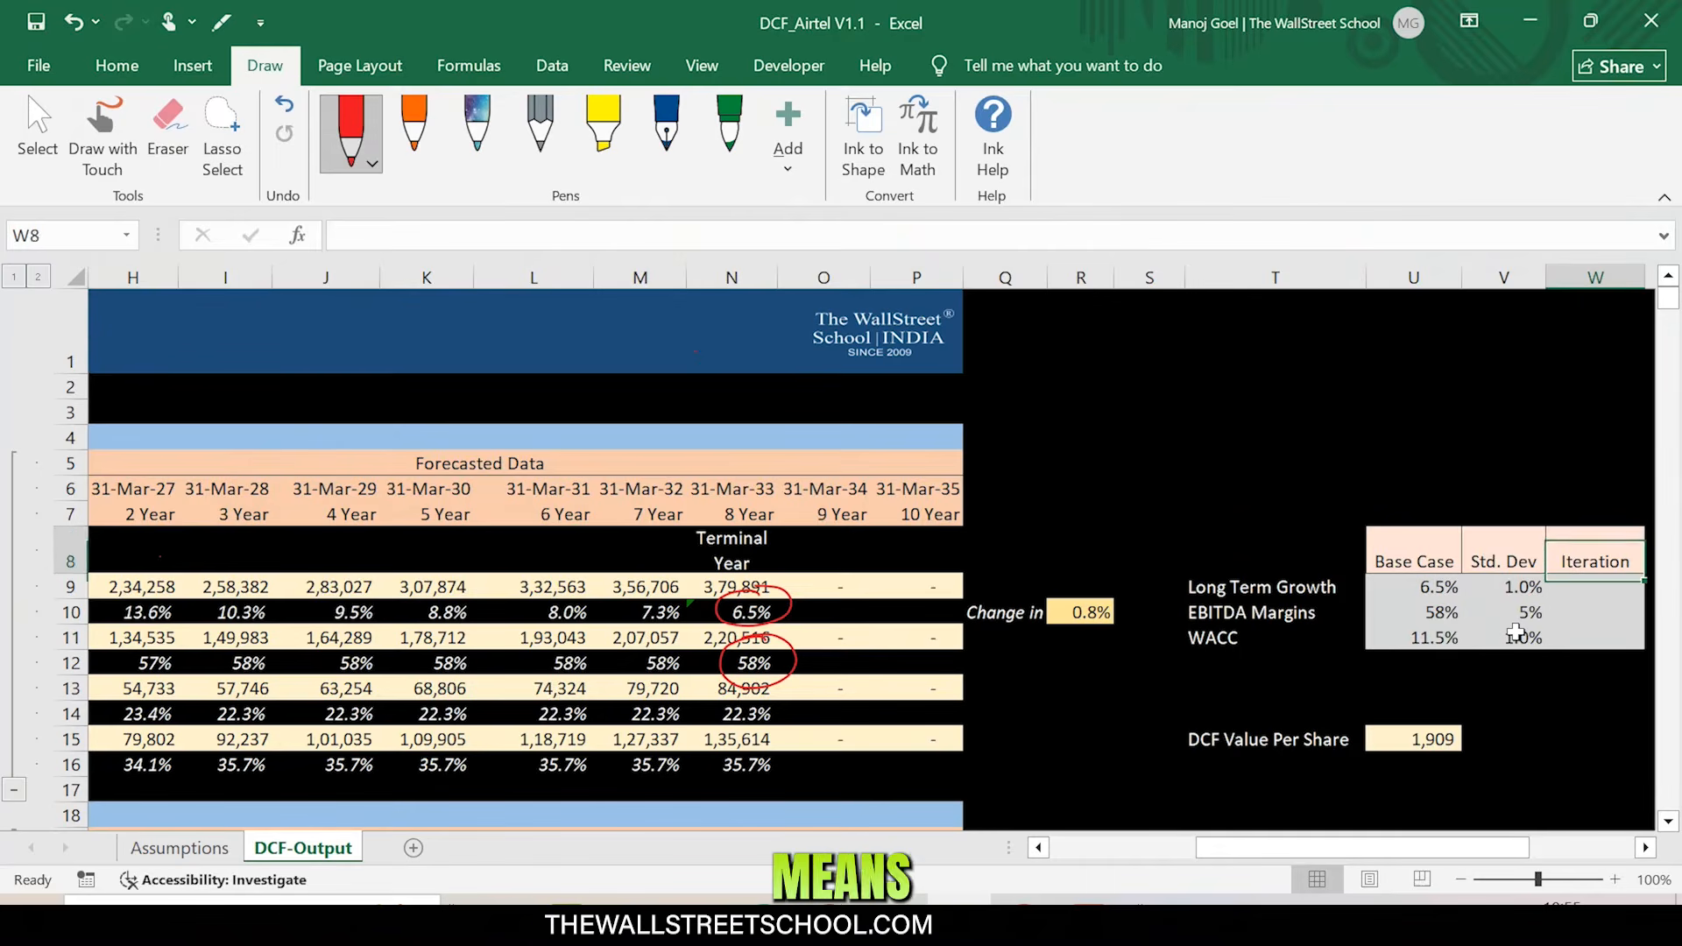
# - Start a NORM.INV formula in W9, the Iteration cell for Long Term Growth
pyautogui.press('Down')
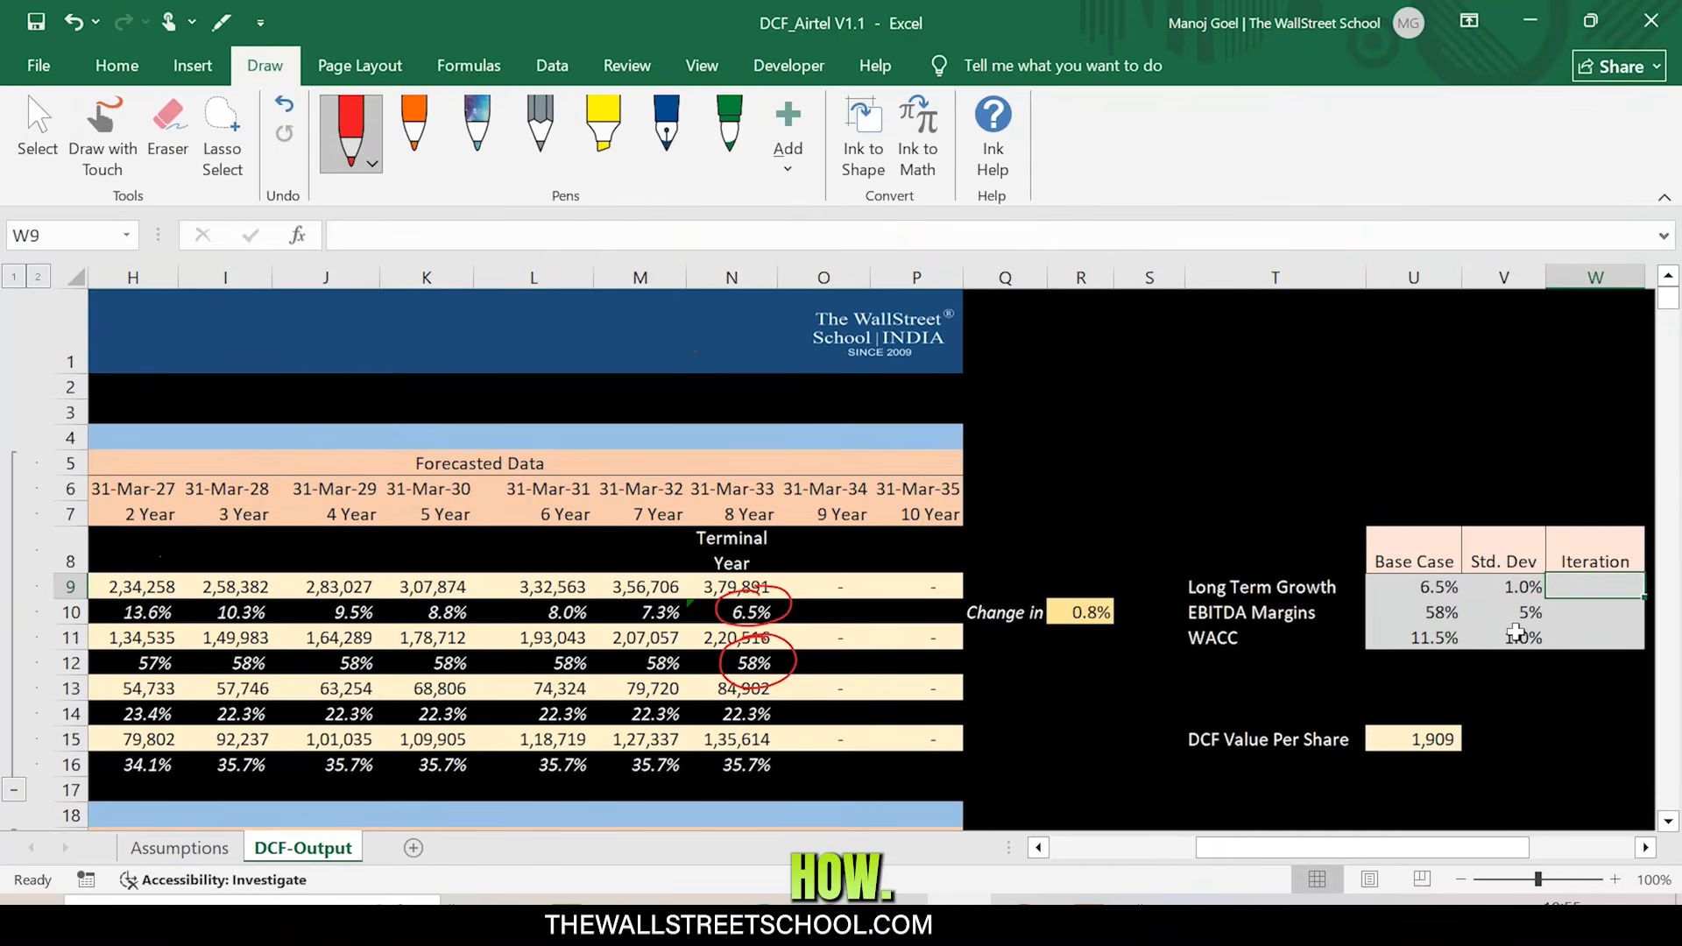
pyautogui.press('Left')
pyautogui.press('Left')
pyautogui.press('Left')
pyautogui.press('Right')
pyautogui.press('Right')
pyautogui.press('Right')
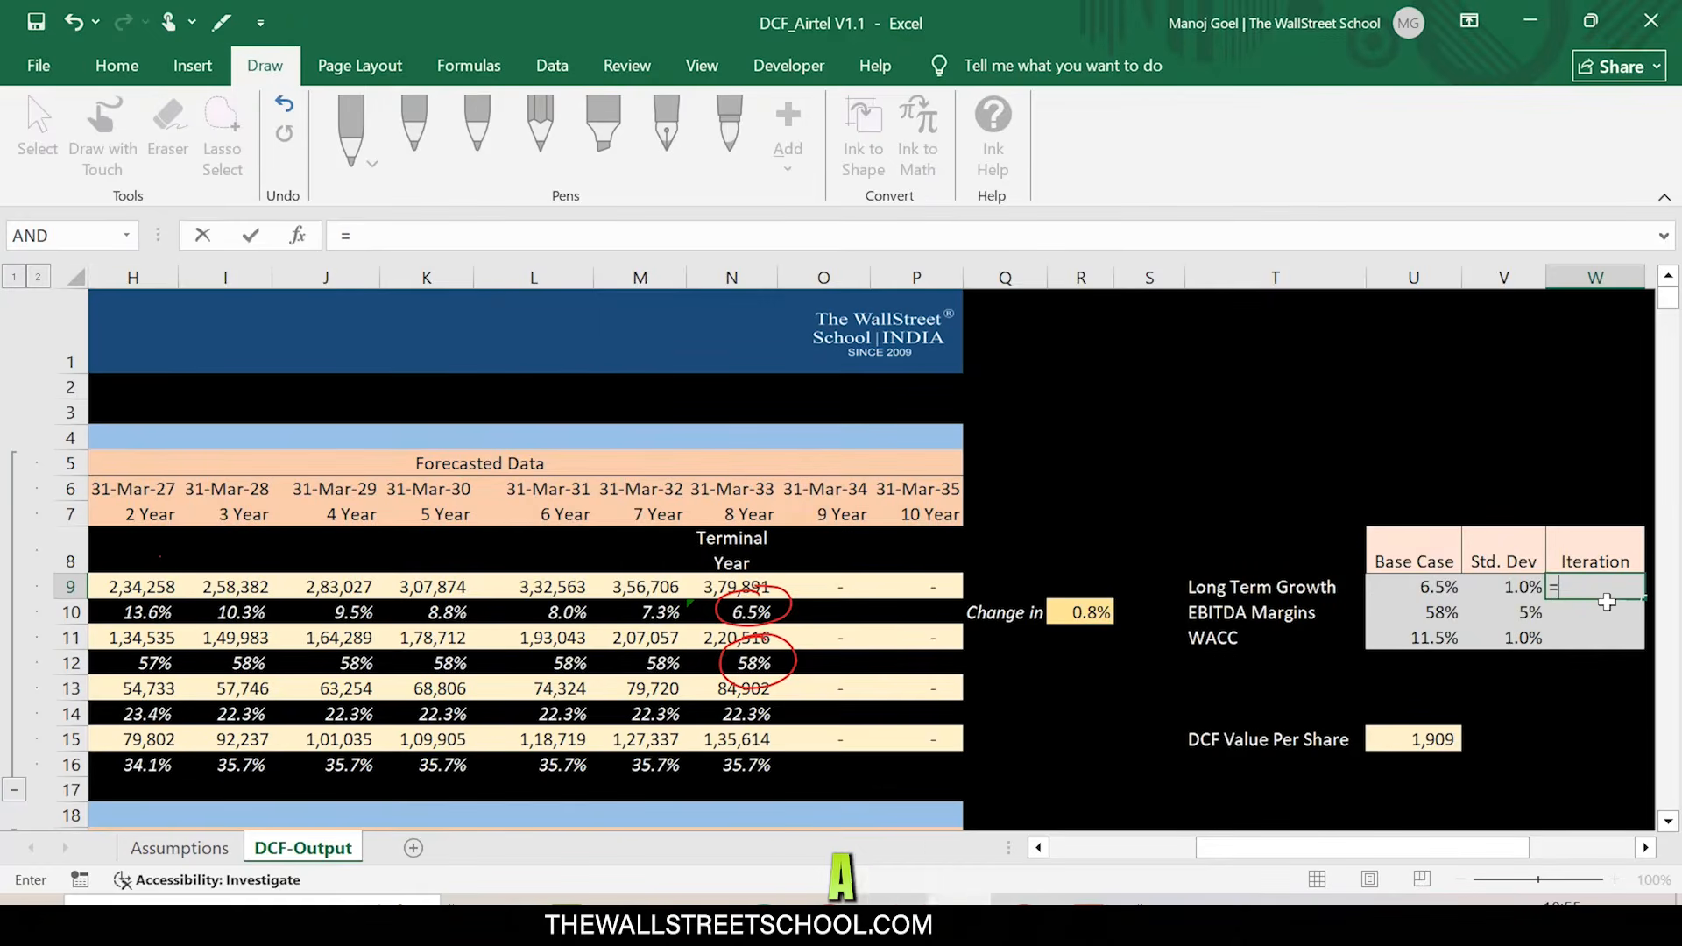
pyautogui.write('i')
pyautogui.press('BackSpace')
pyautogui.write('norm')
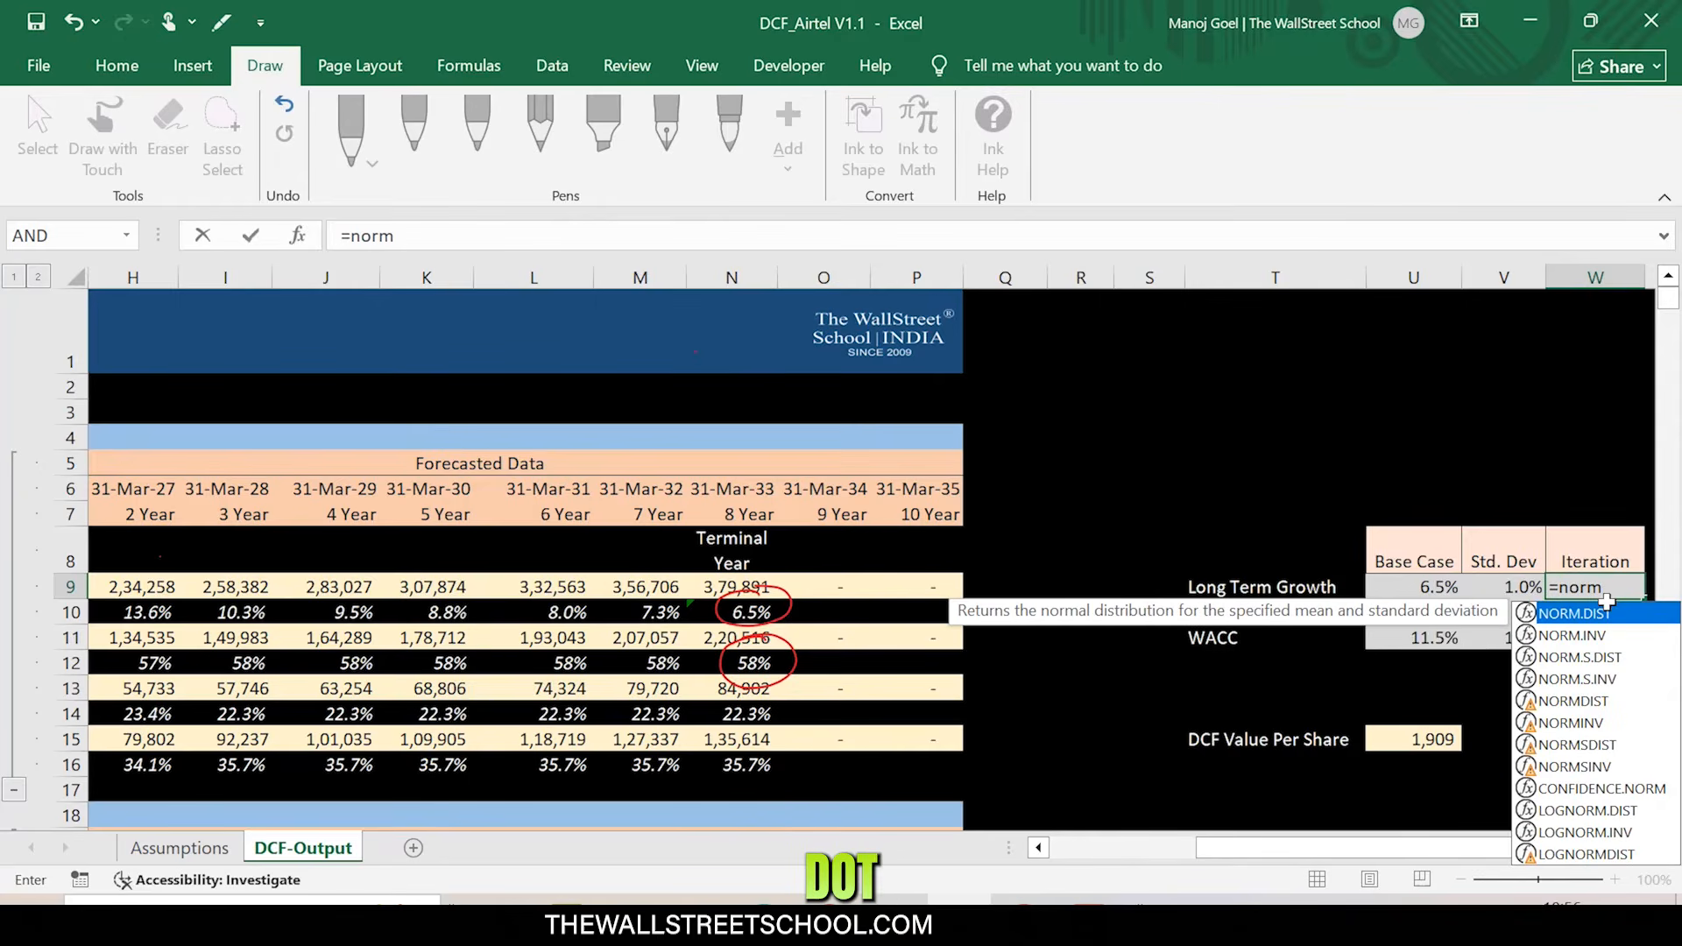
pyautogui.write('.in')
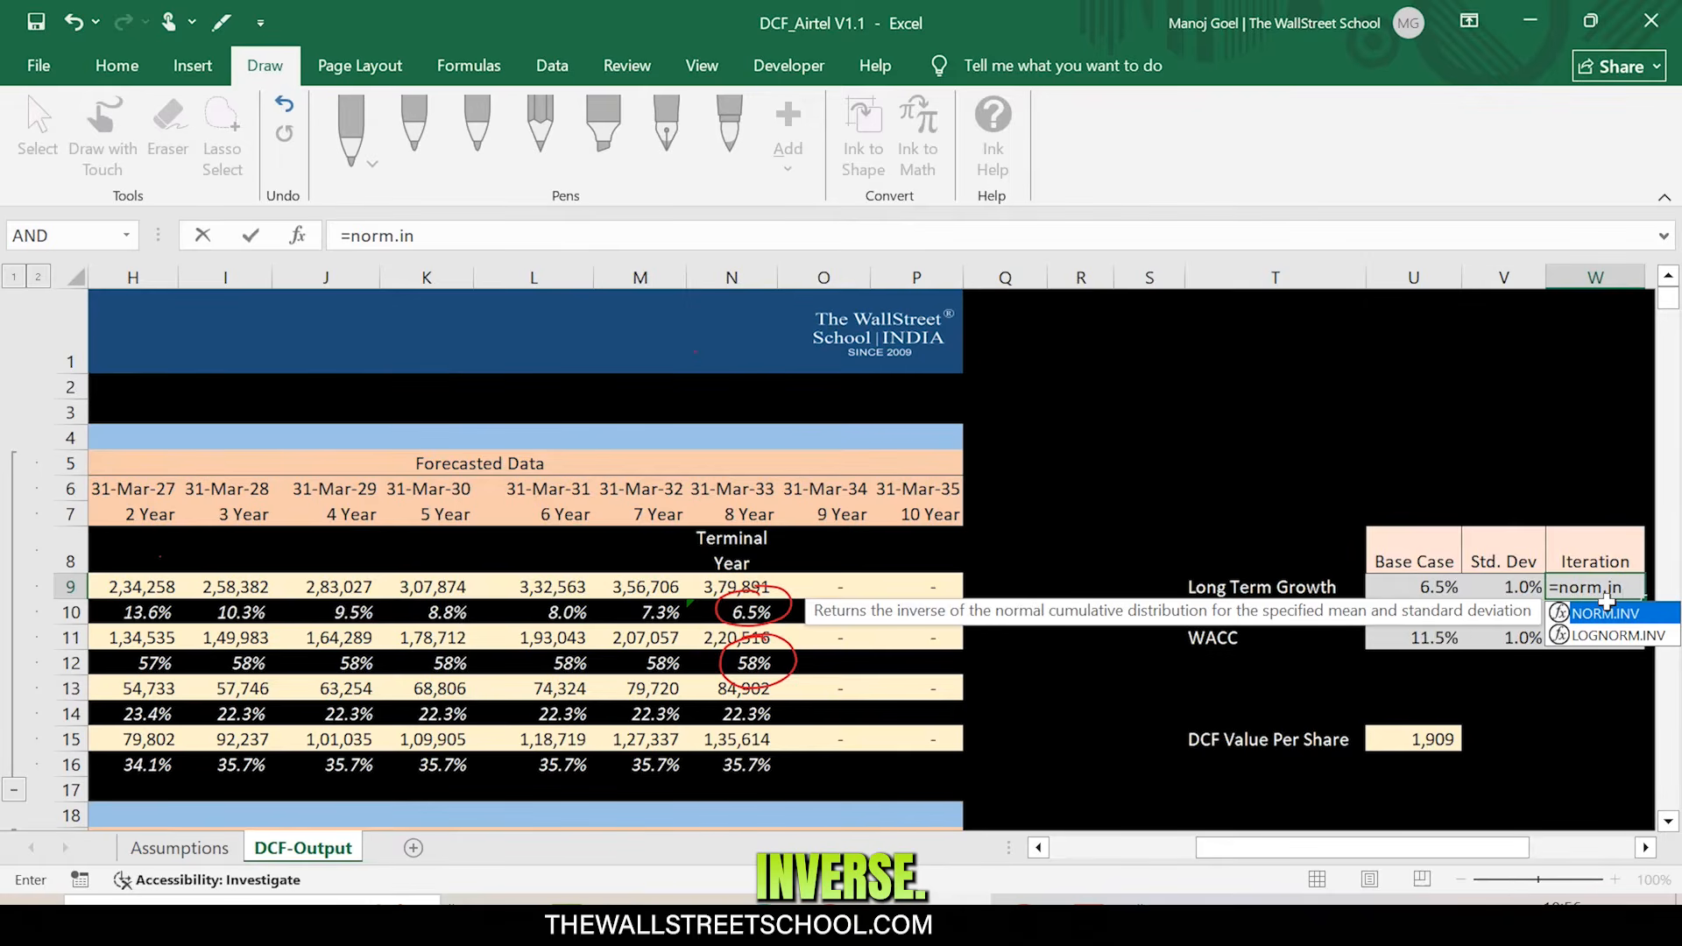
pyautogui.doubleClick(1608, 613)
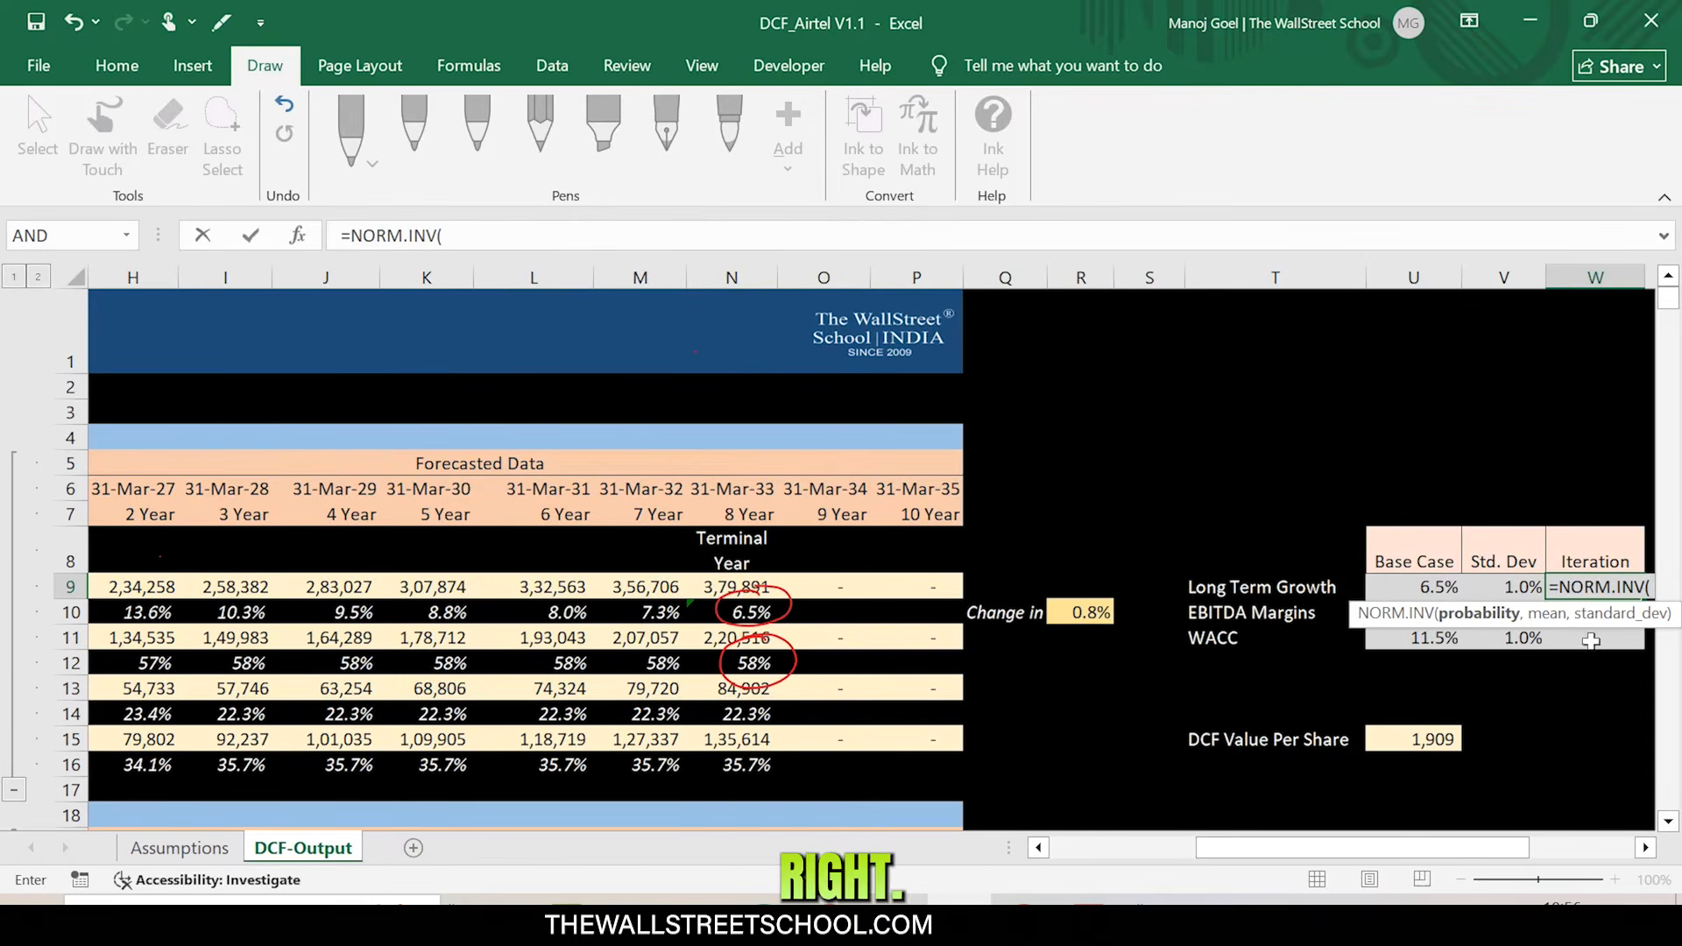
# - Complete the W9 formula with RAND() as probability, base case U9 as mean and V9 as standard deviation
pyautogui.click(1646, 848)
pyautogui.click(1646, 847)
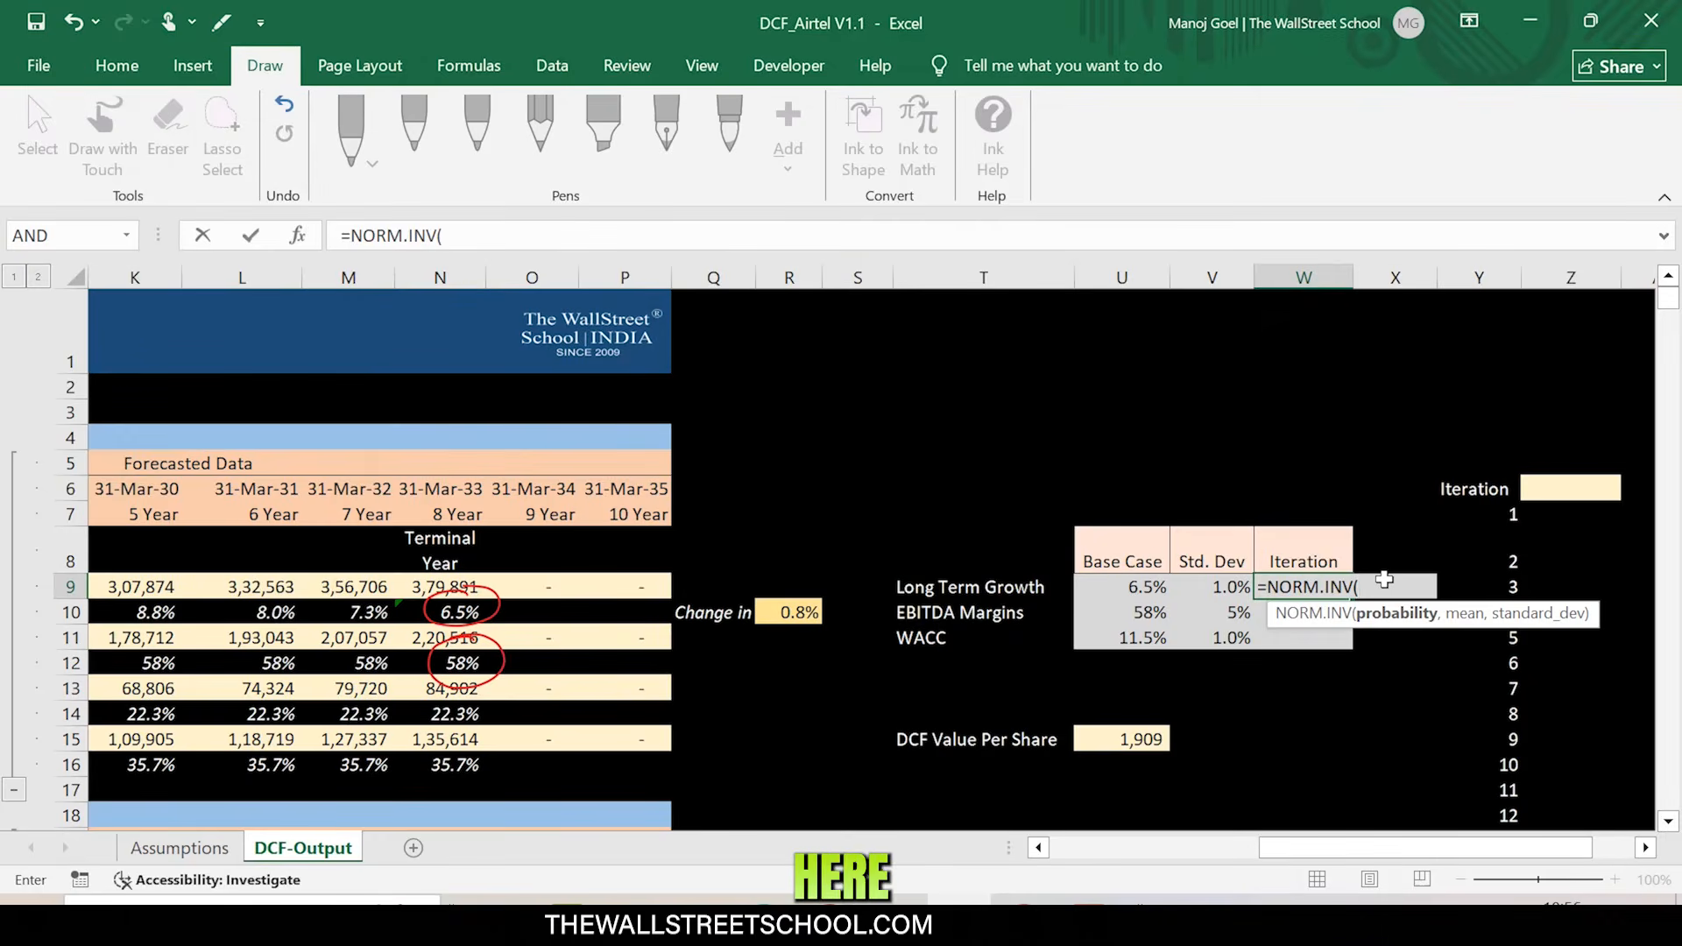
pyautogui.write('rand')
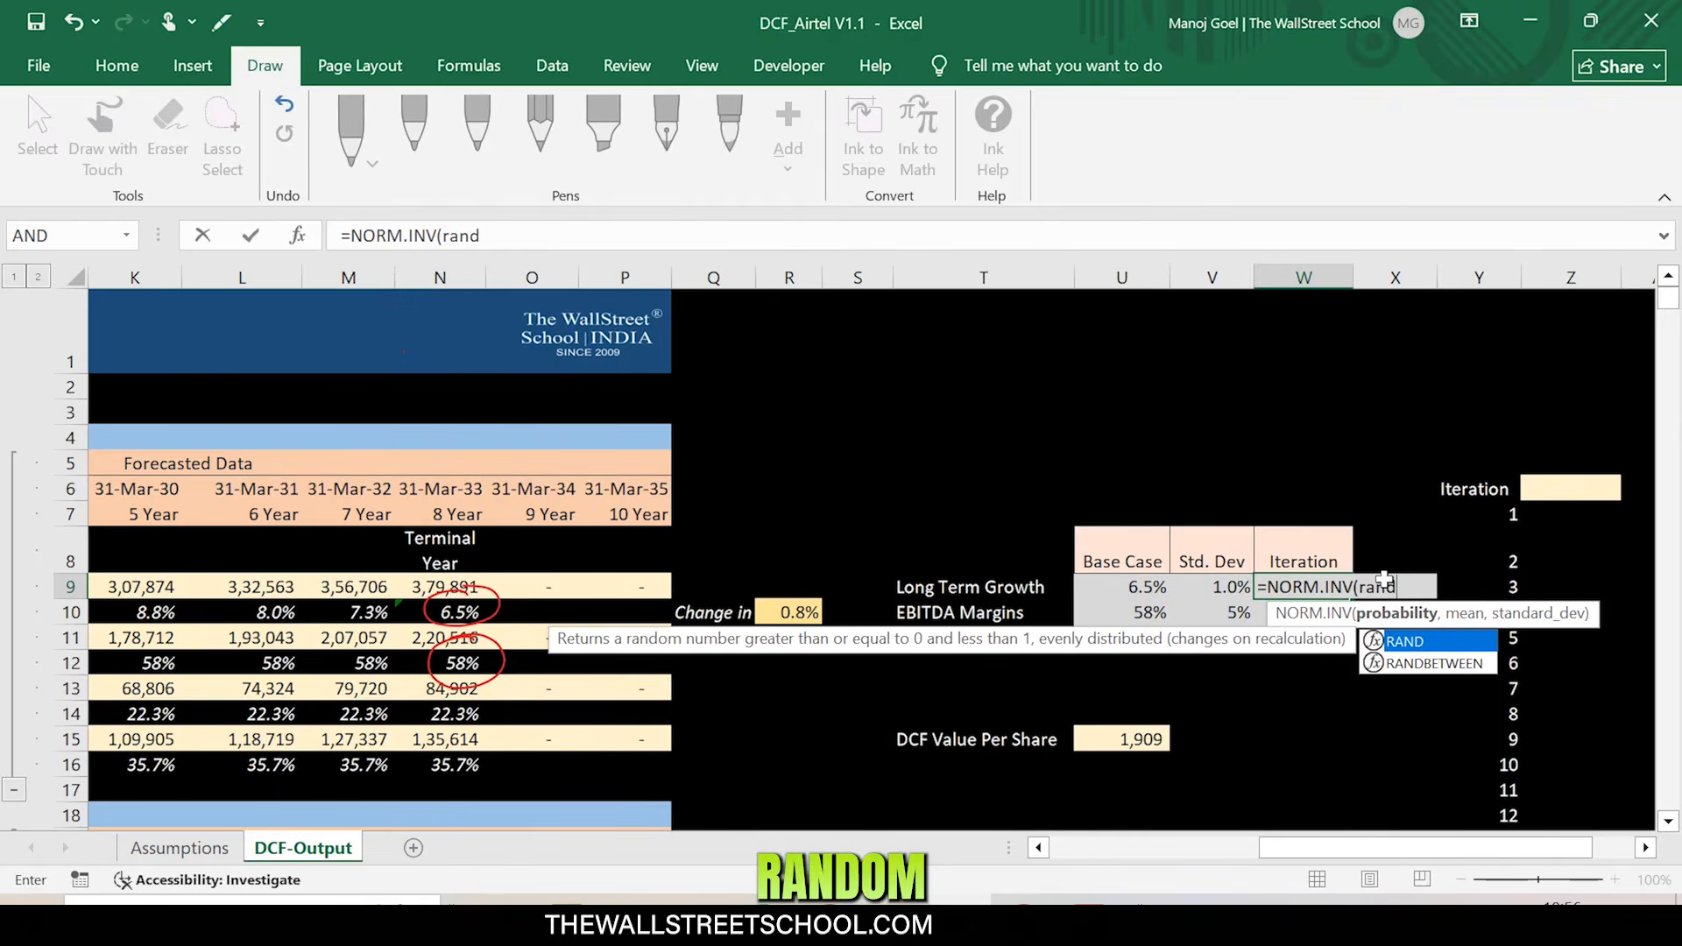
pyautogui.write('(')
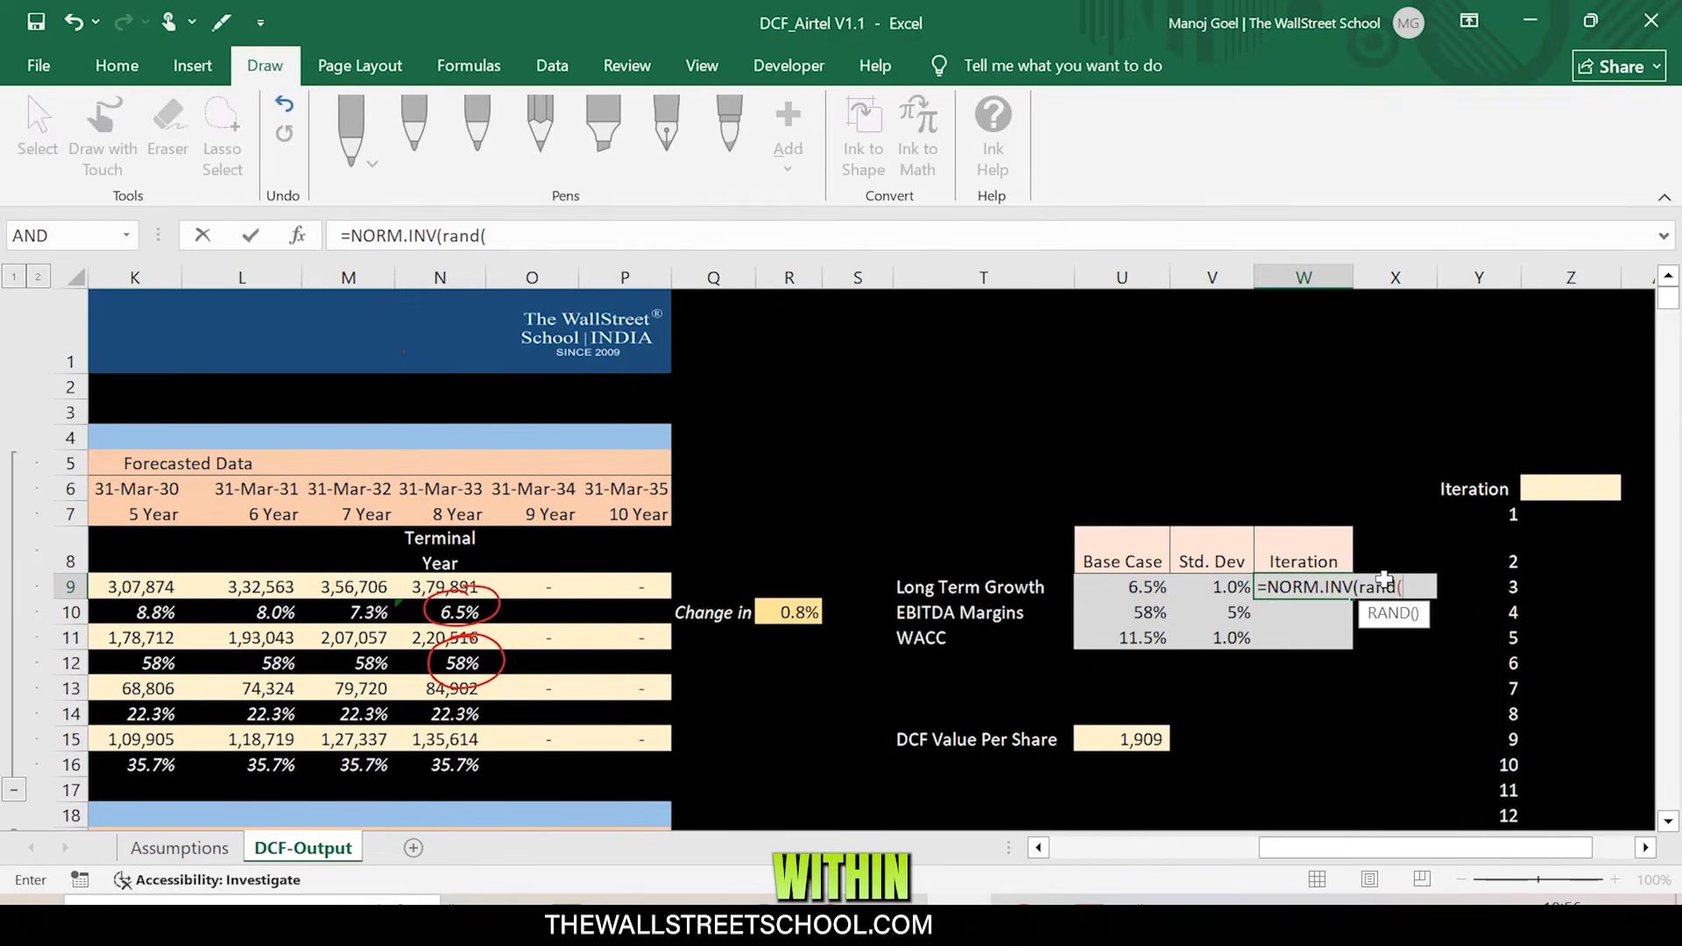
pyautogui.write(')')
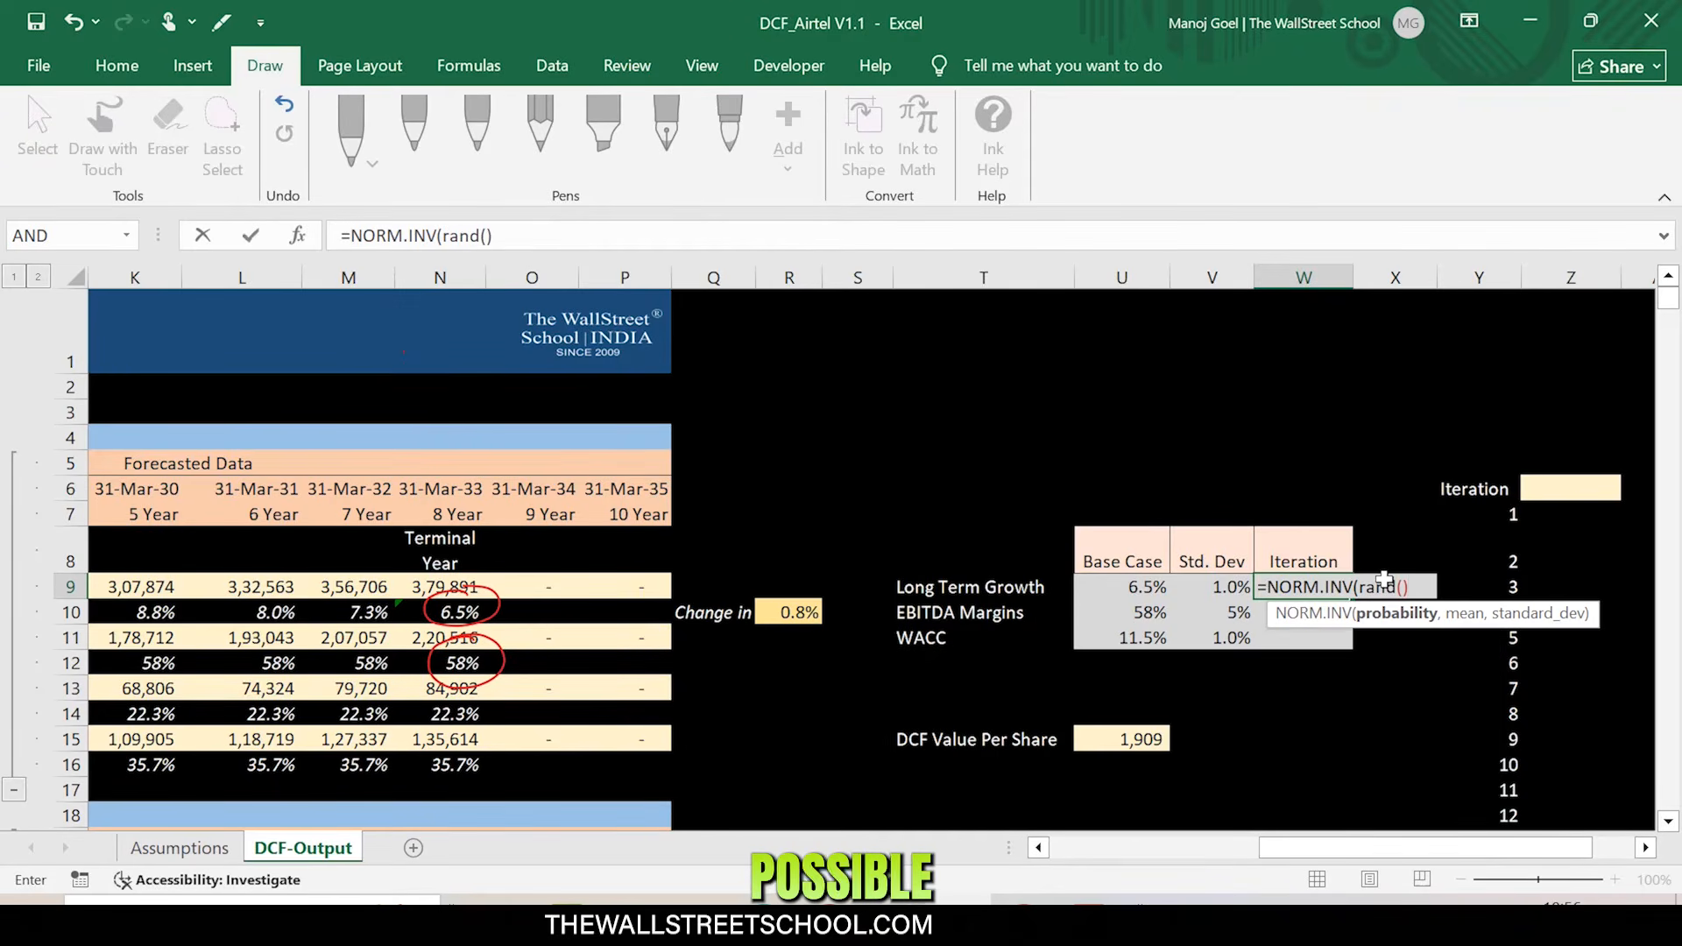
pyautogui.write(',')
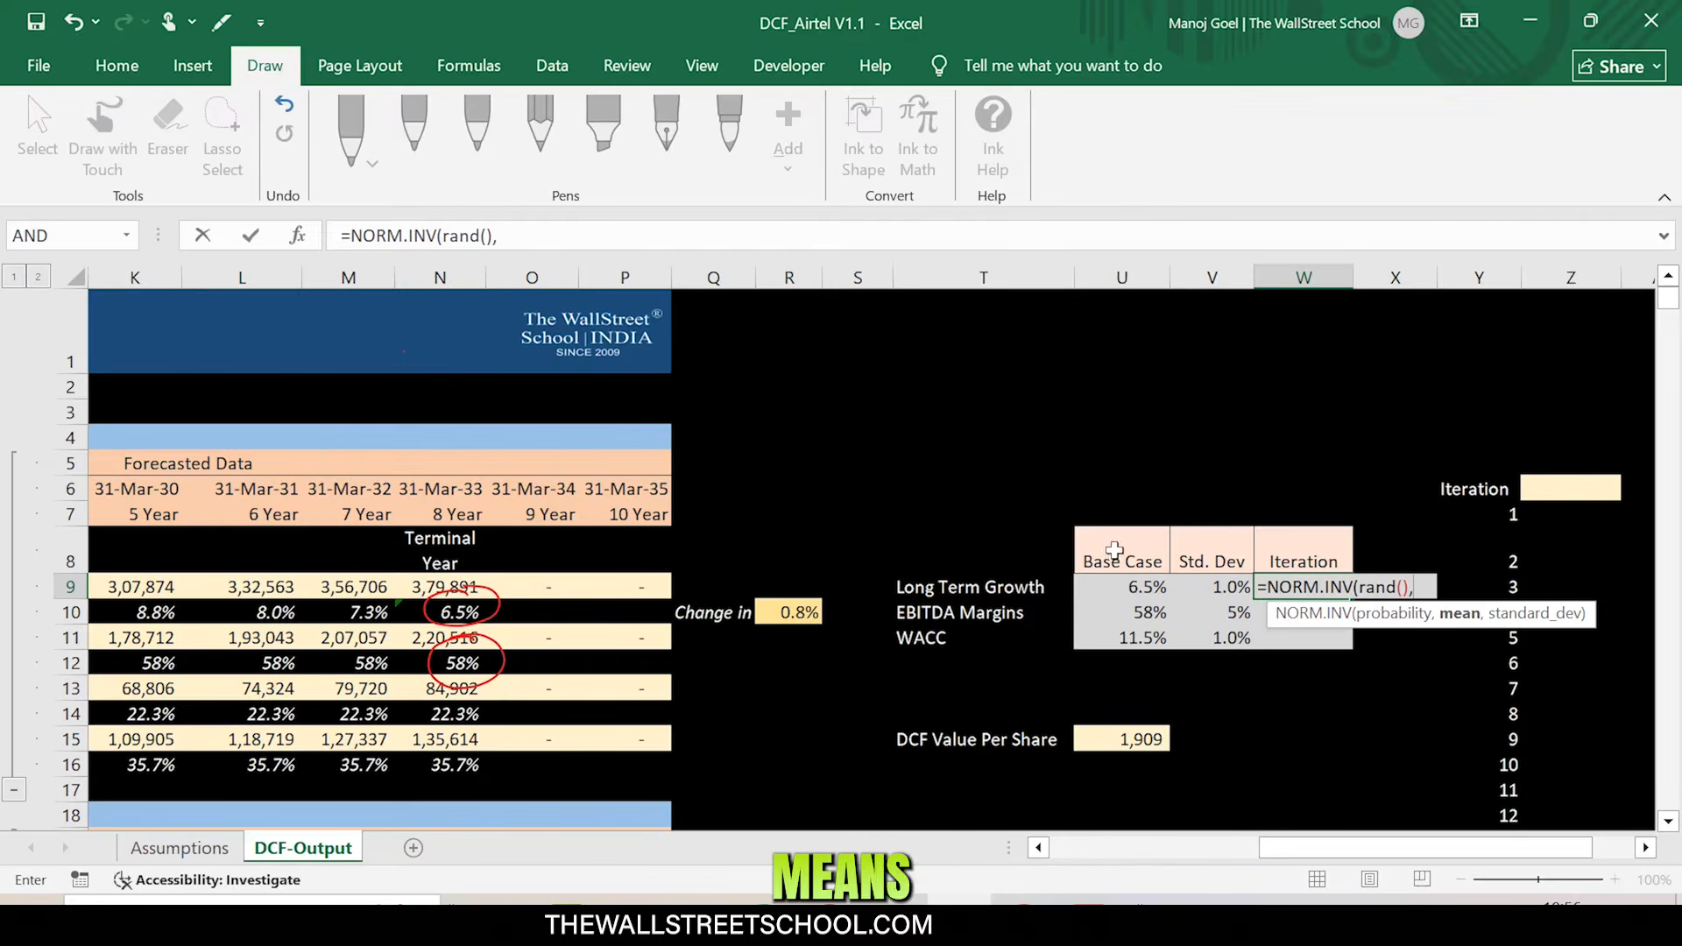
pyautogui.click(1132, 585)
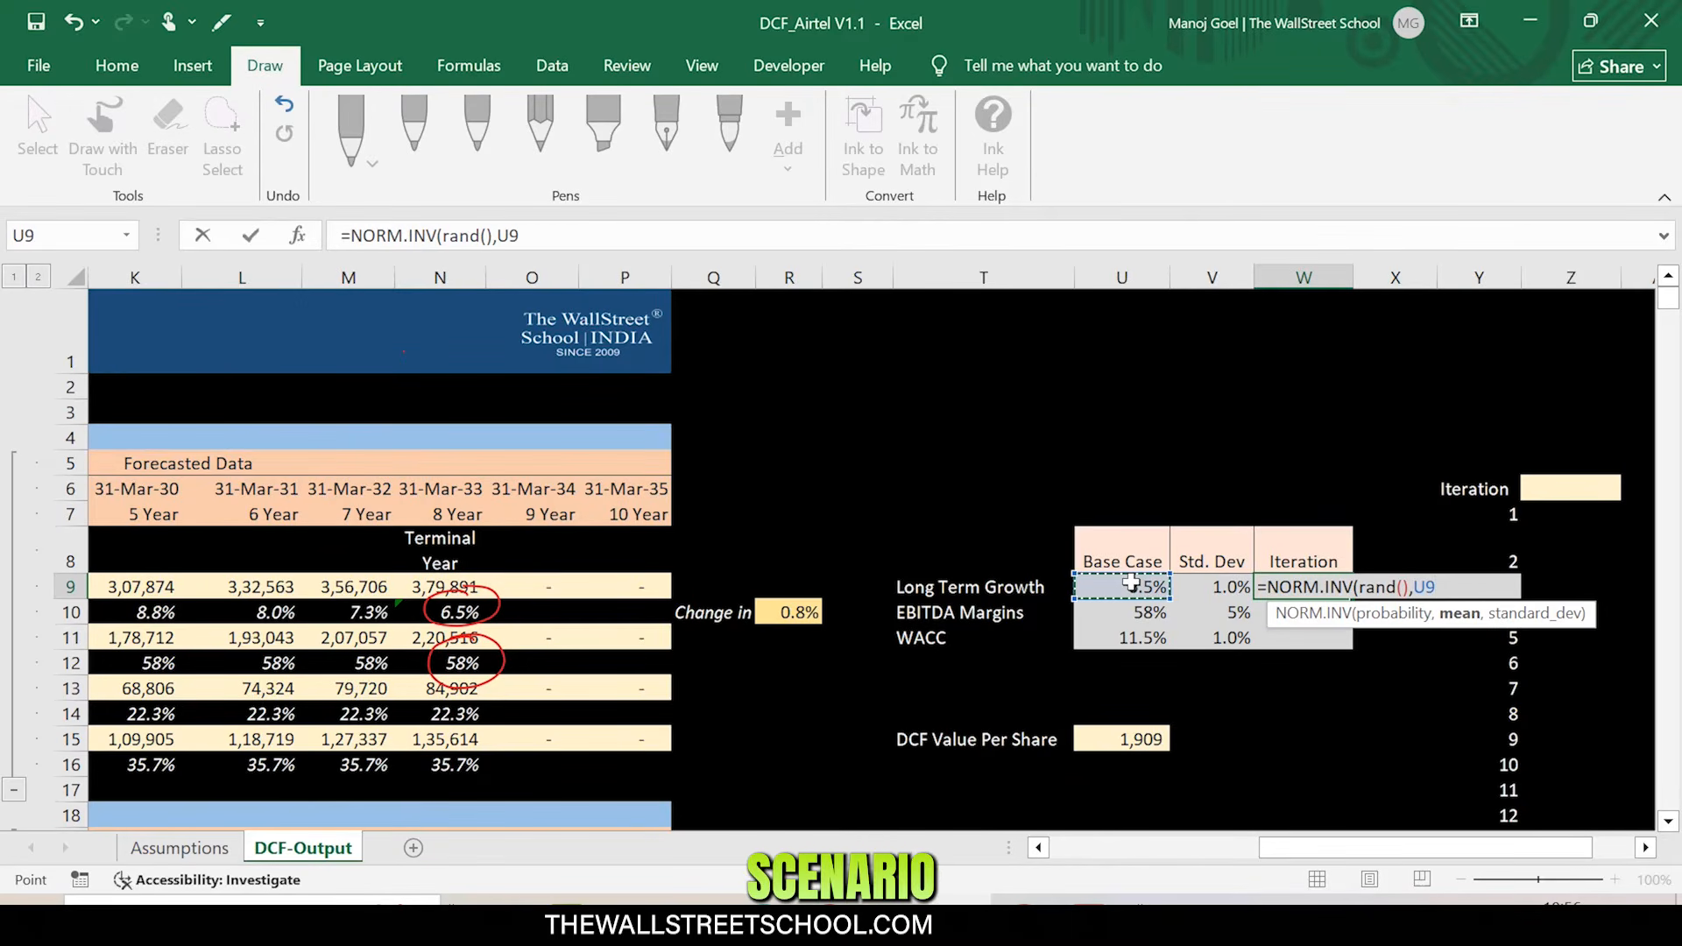
pyautogui.write(',')
pyautogui.click(1212, 586)
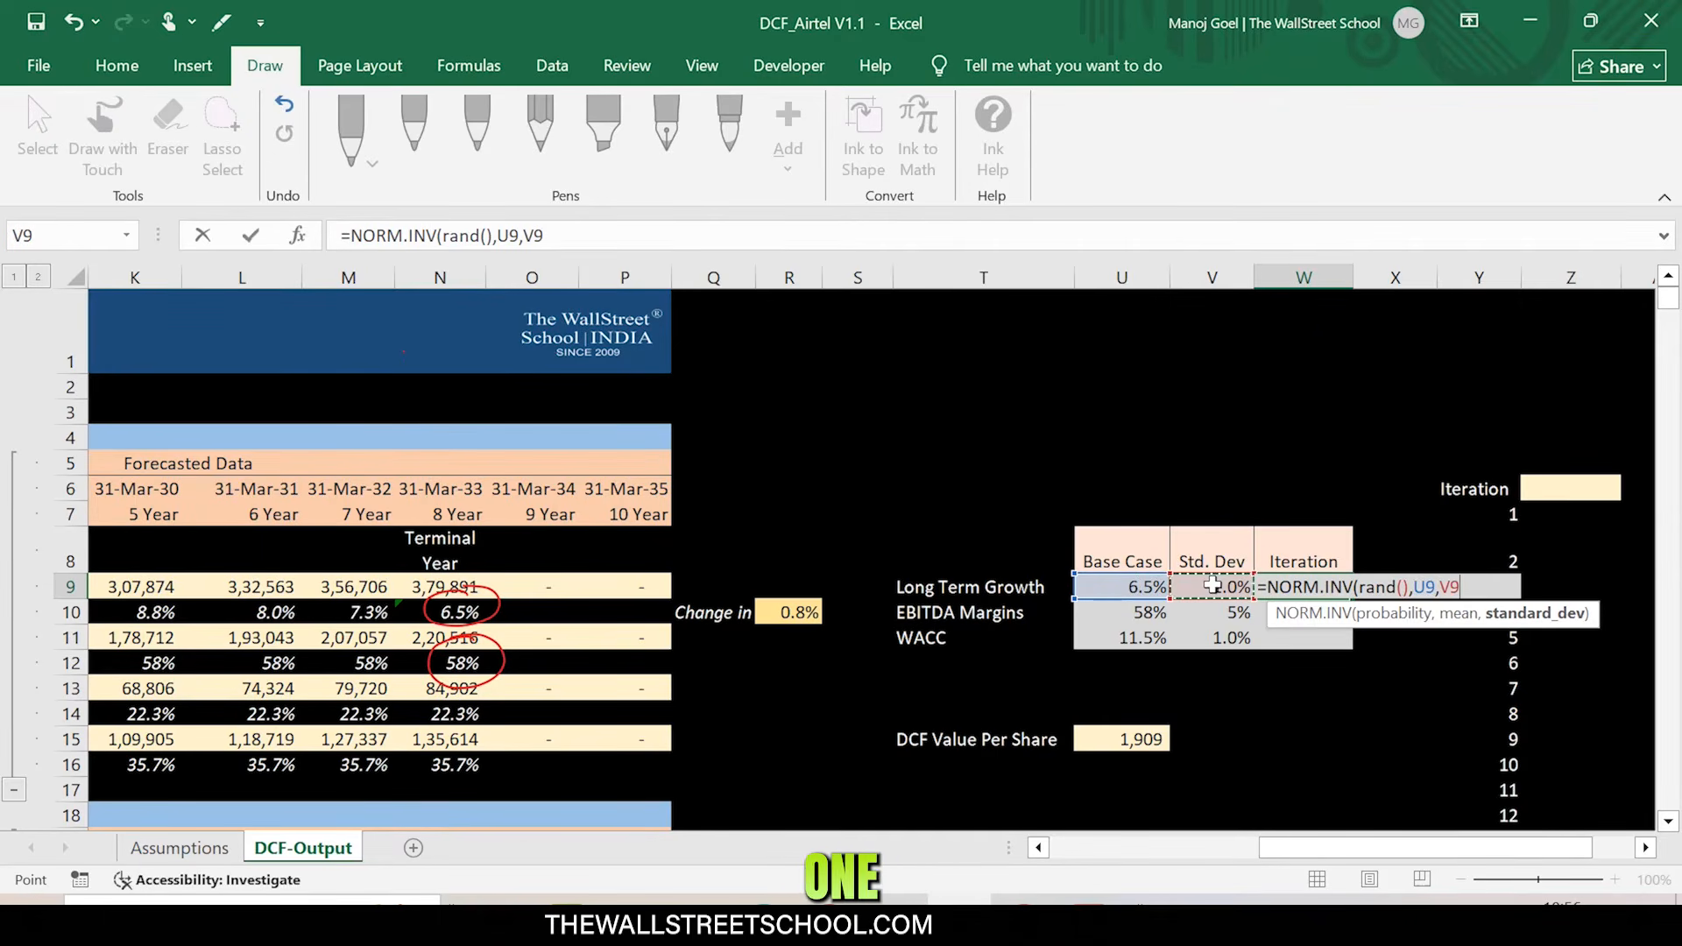
pyautogui.write(')')
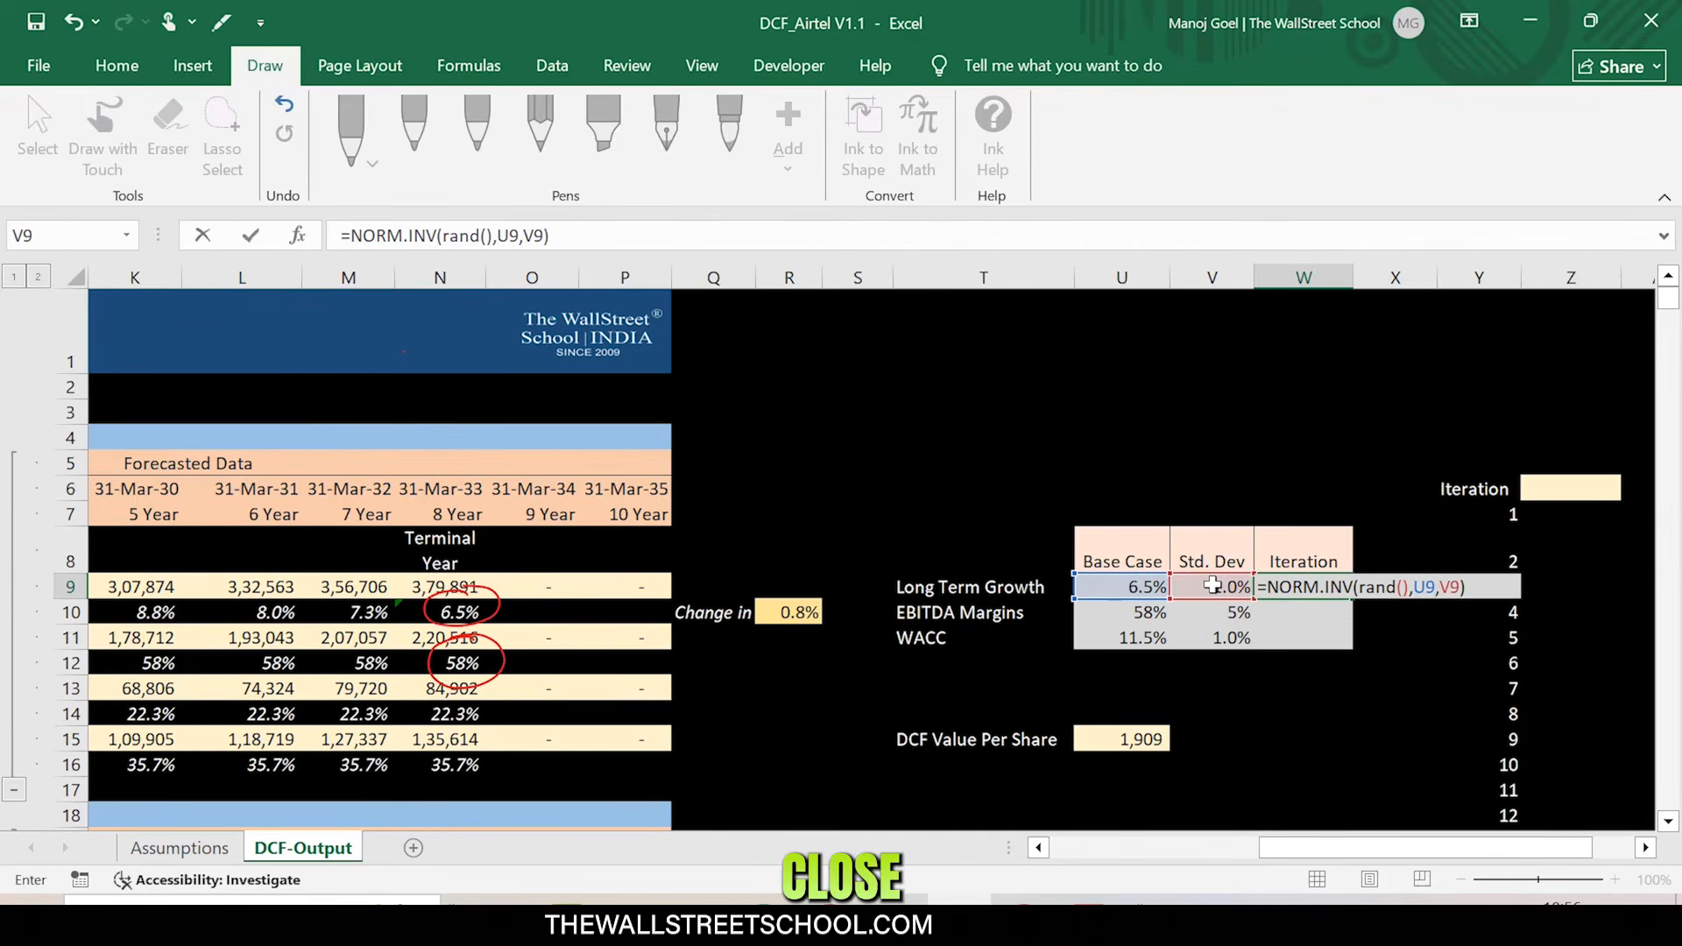
pyautogui.press('Return')
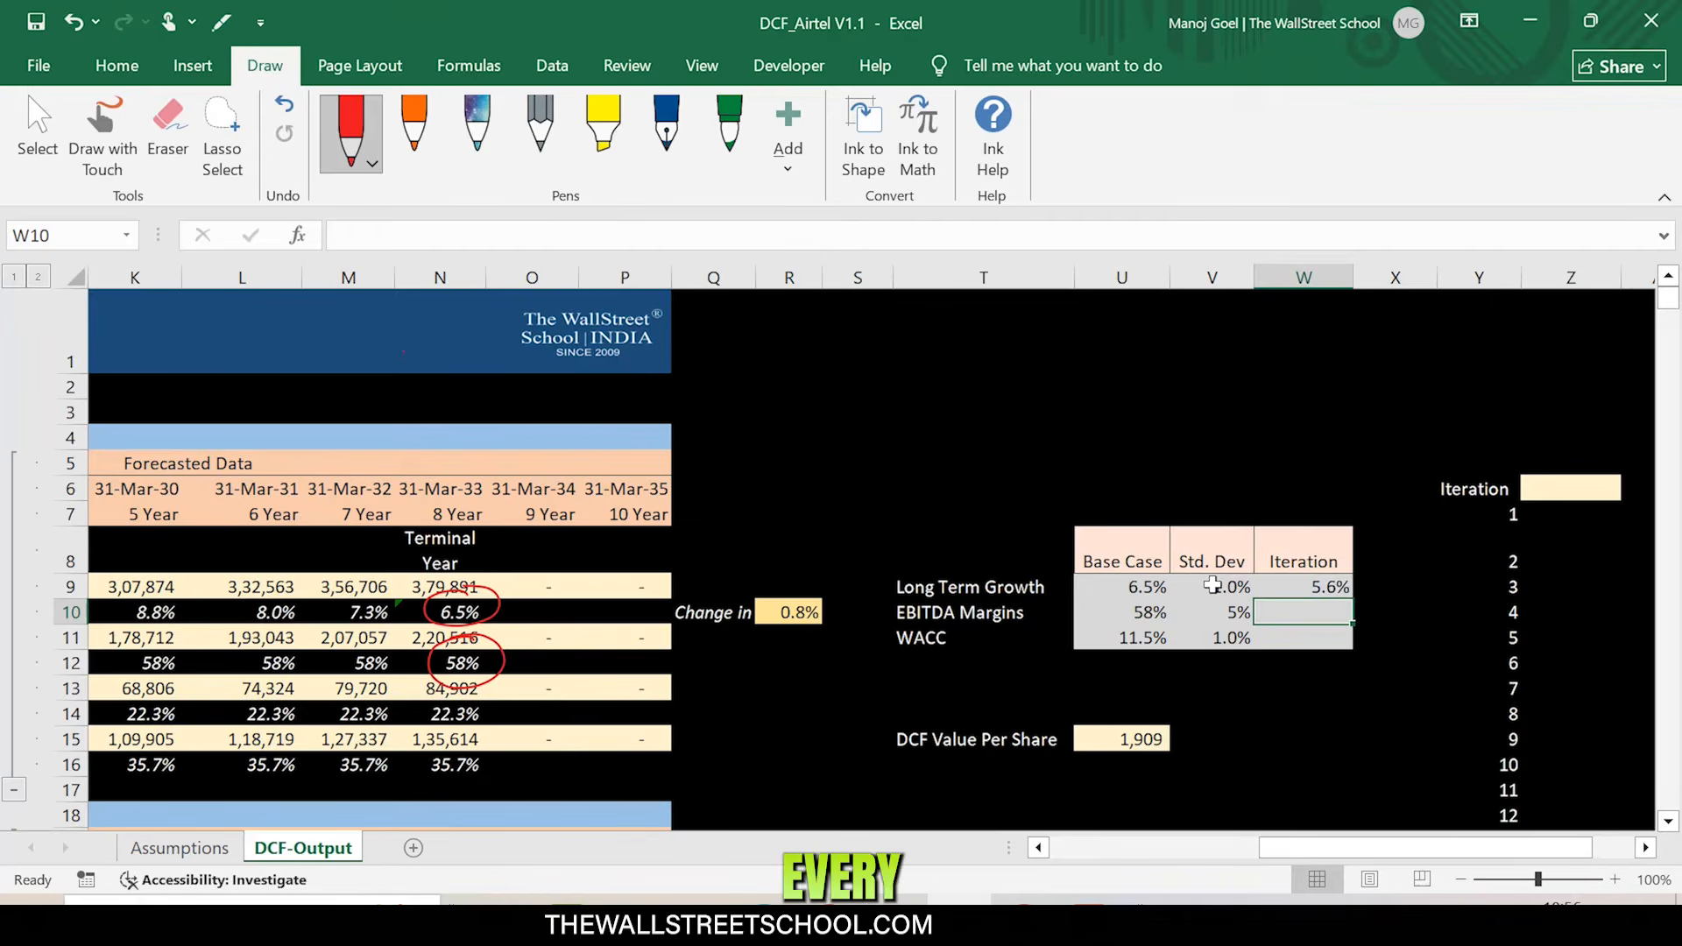
# - Re-enter the unchanged formula in W9 twice to generate new random Long Term Growth values
pyautogui.press('Up')
pyautogui.click(1078, 233)
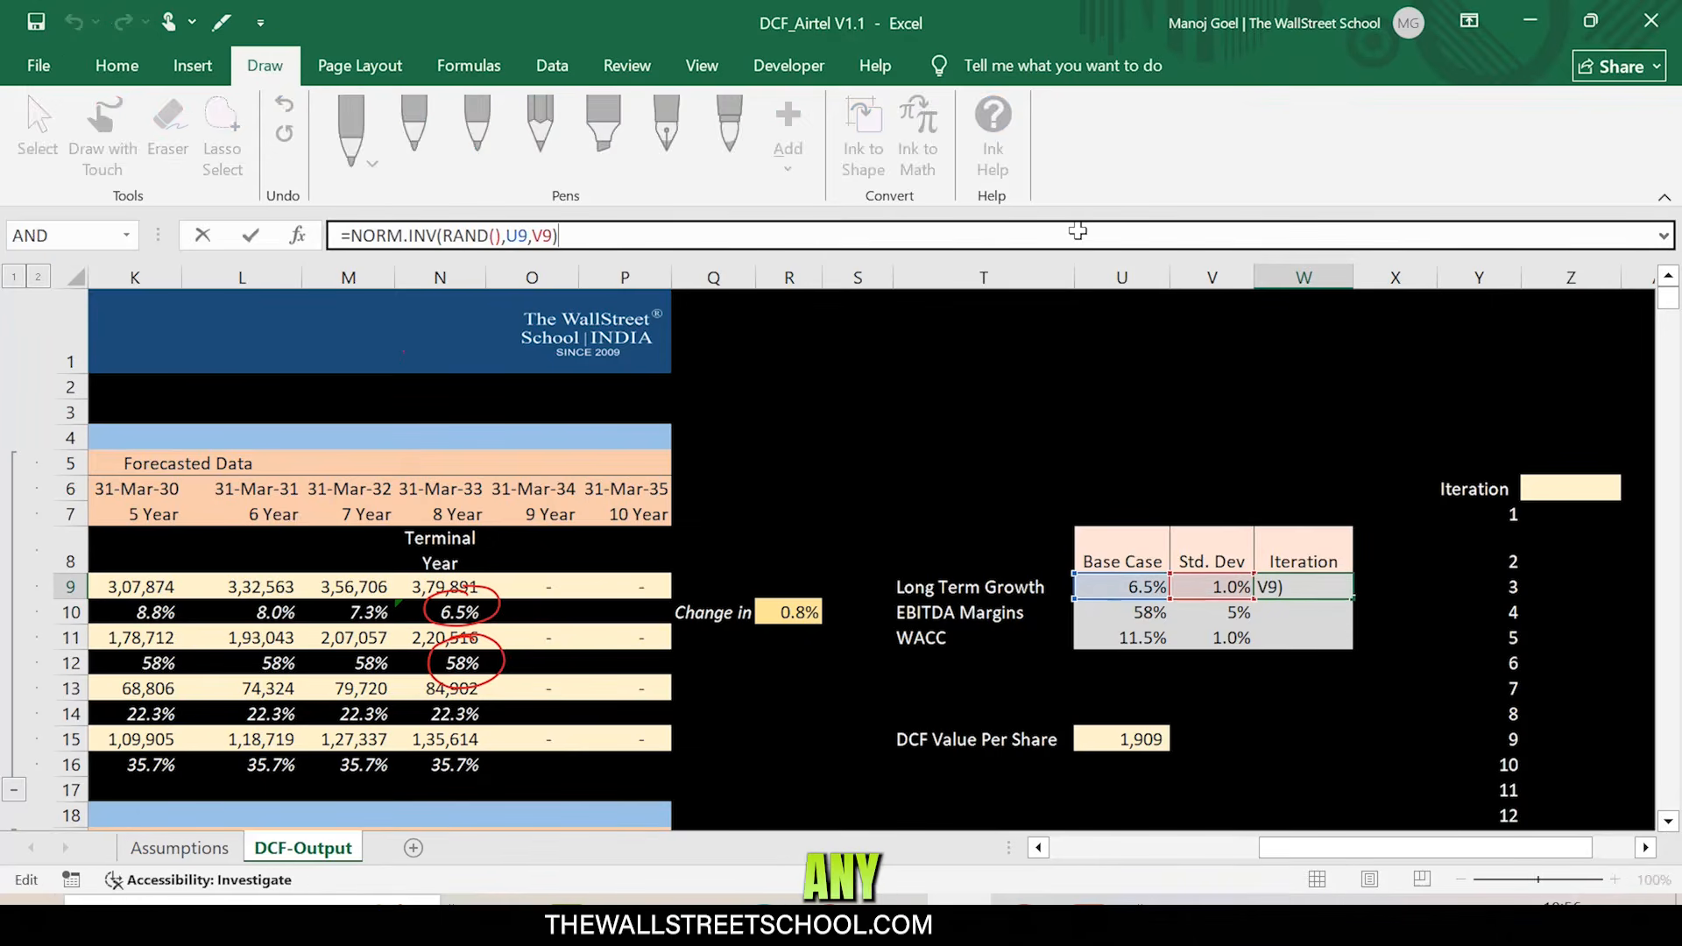
pyautogui.press('Return')
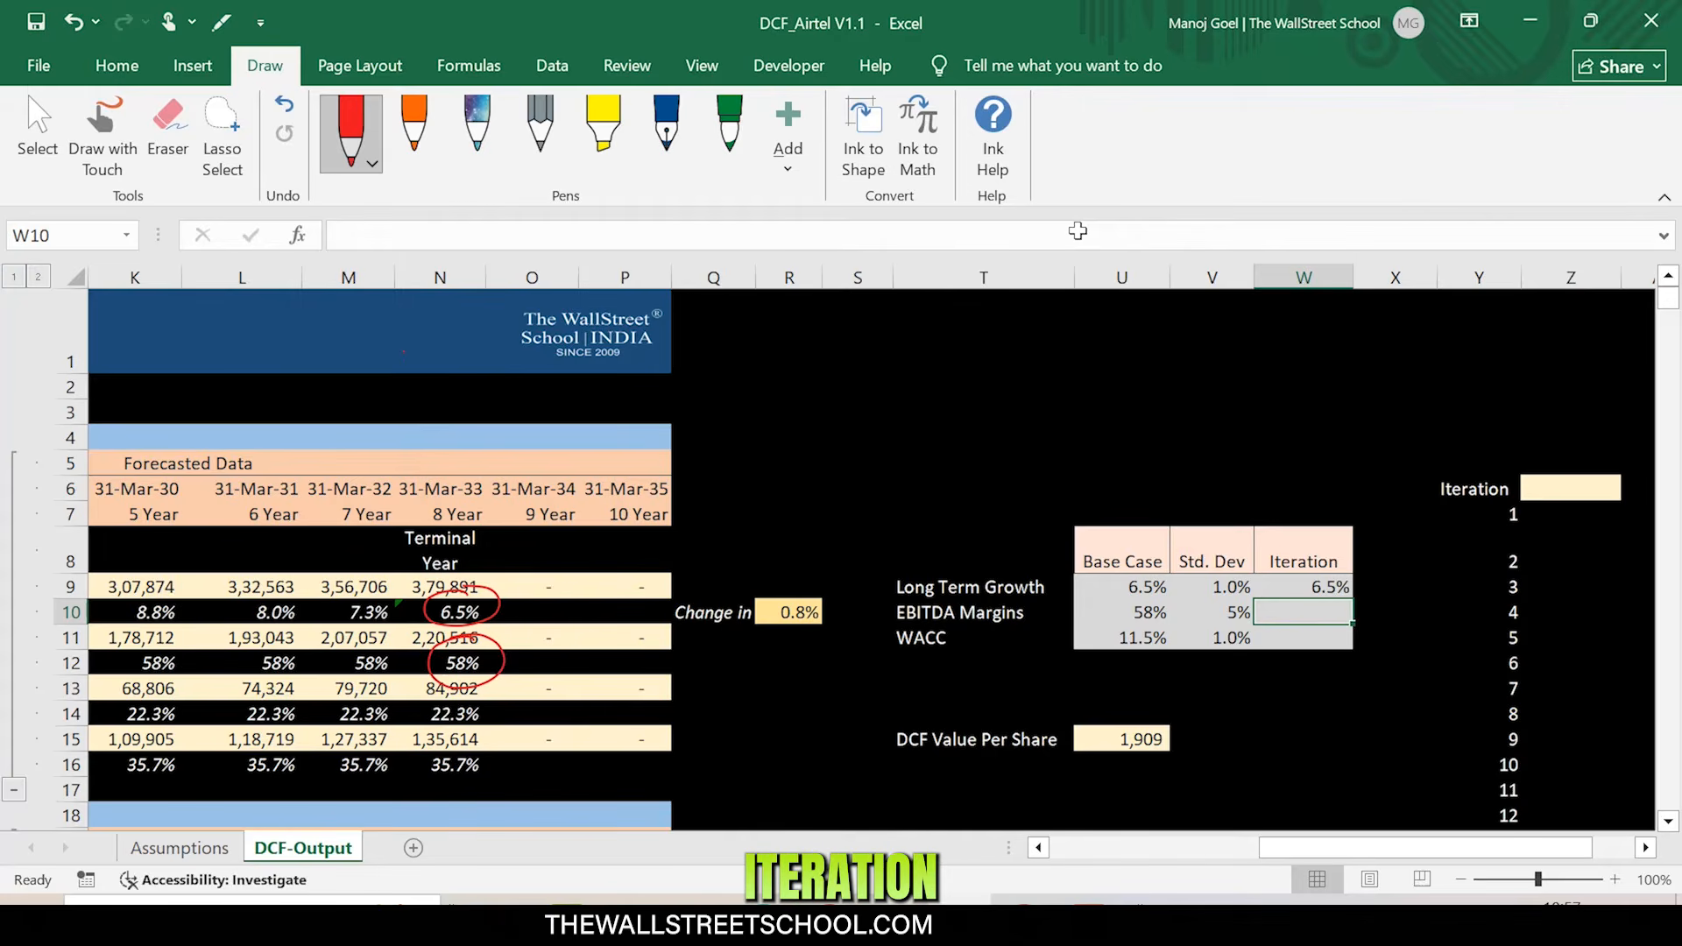
pyautogui.click(1279, 587)
pyautogui.press('F2')
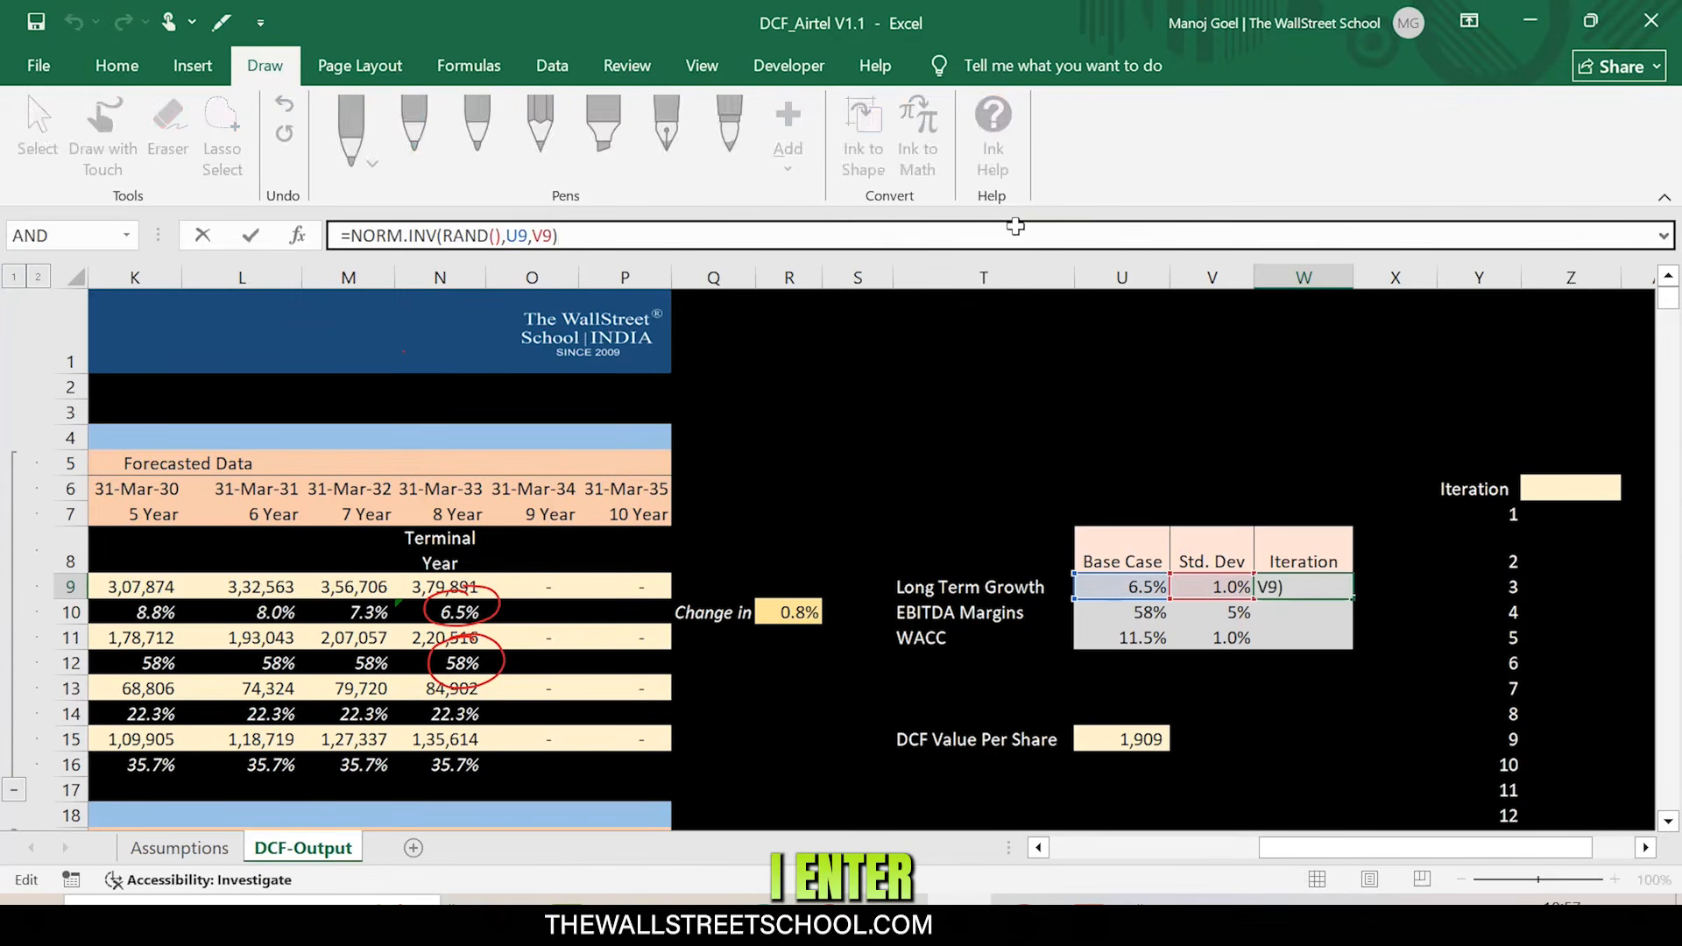
pyautogui.press('Return')
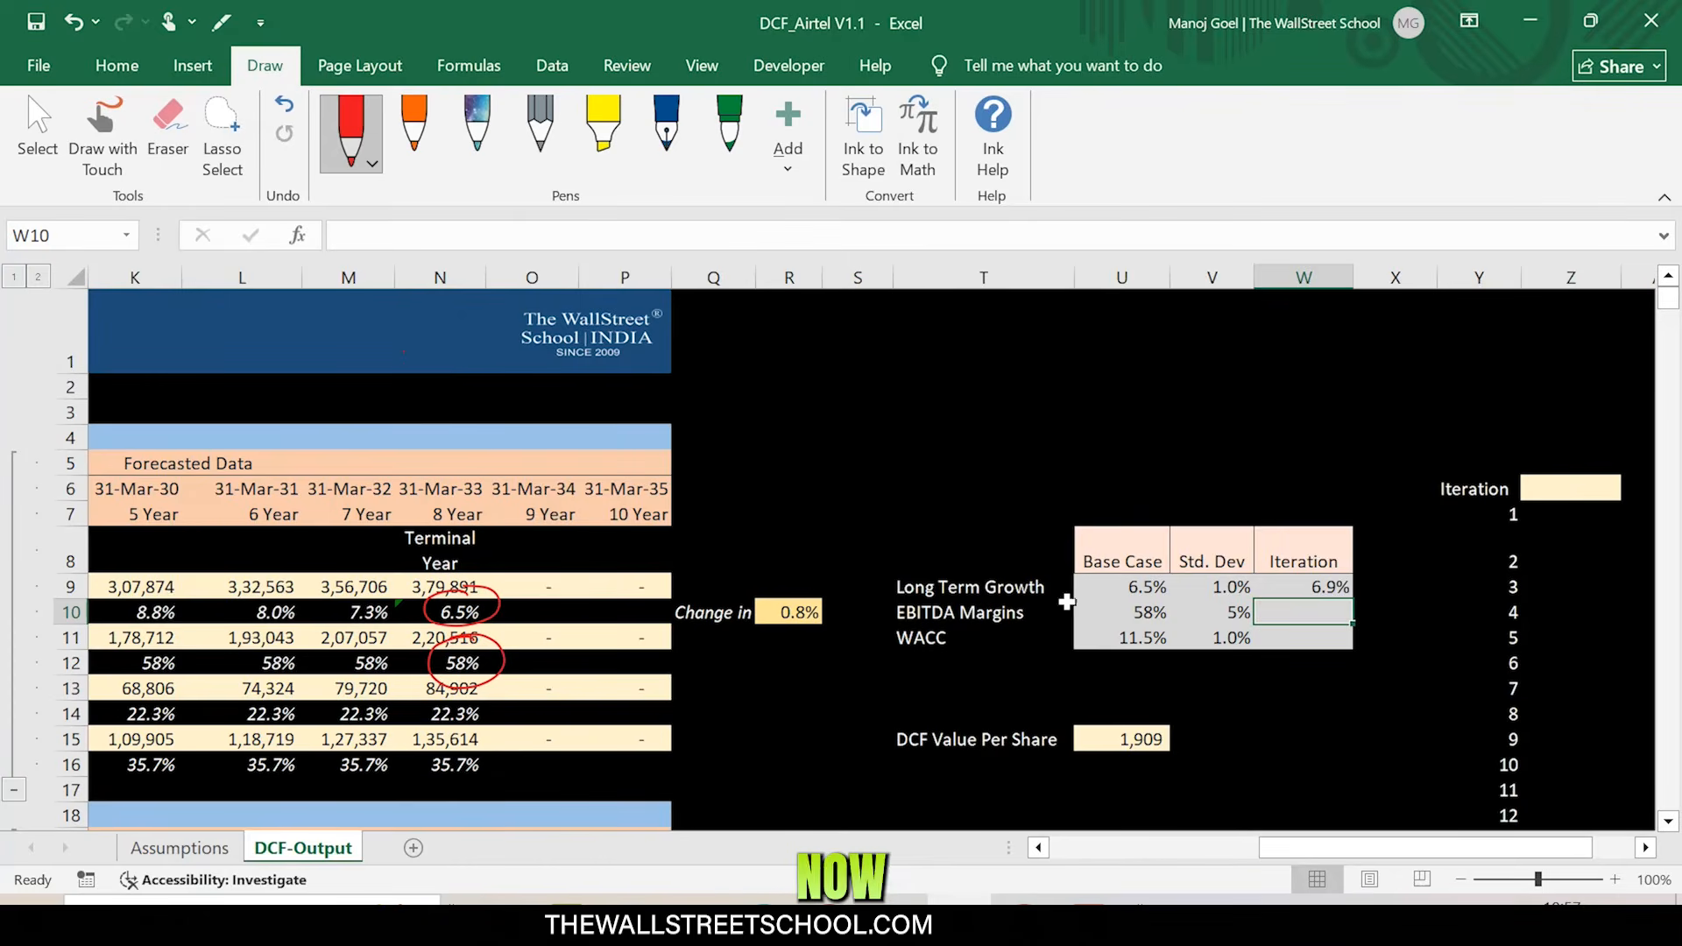
# - Copy the W9 Iteration formula down to W11 and circle the Long Term Growth and EBITDA Margins iterations in red ink
pyautogui.click(1327, 589)
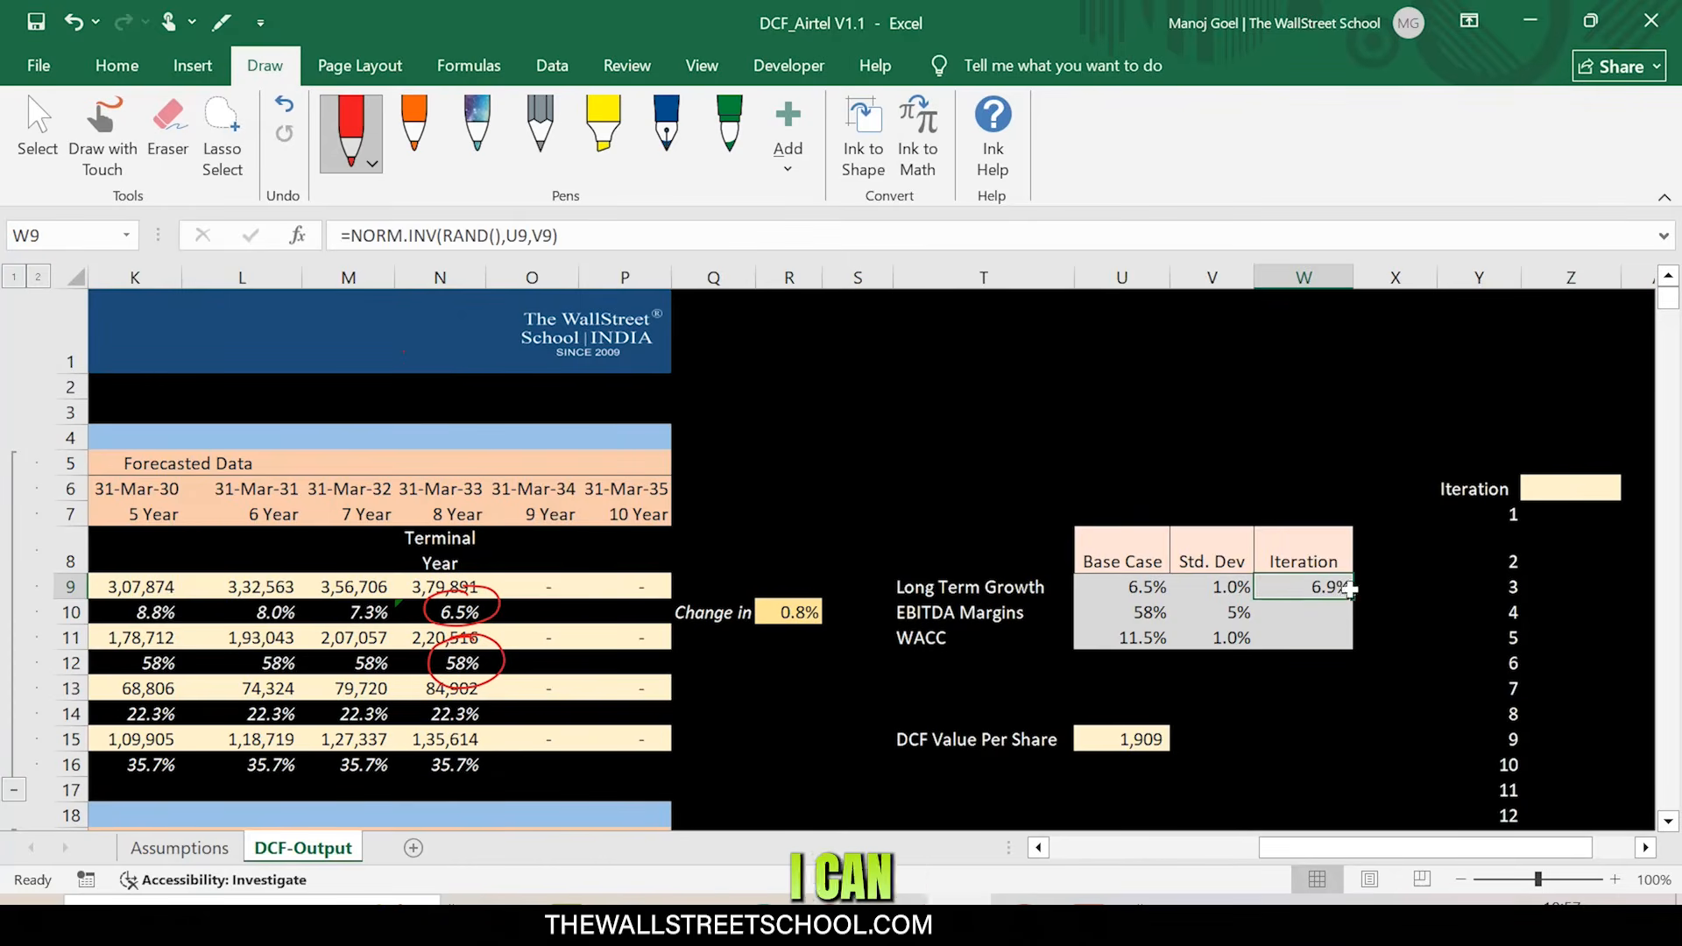
pyautogui.moveTo(1352, 597); pyautogui.dragTo(1349, 653)
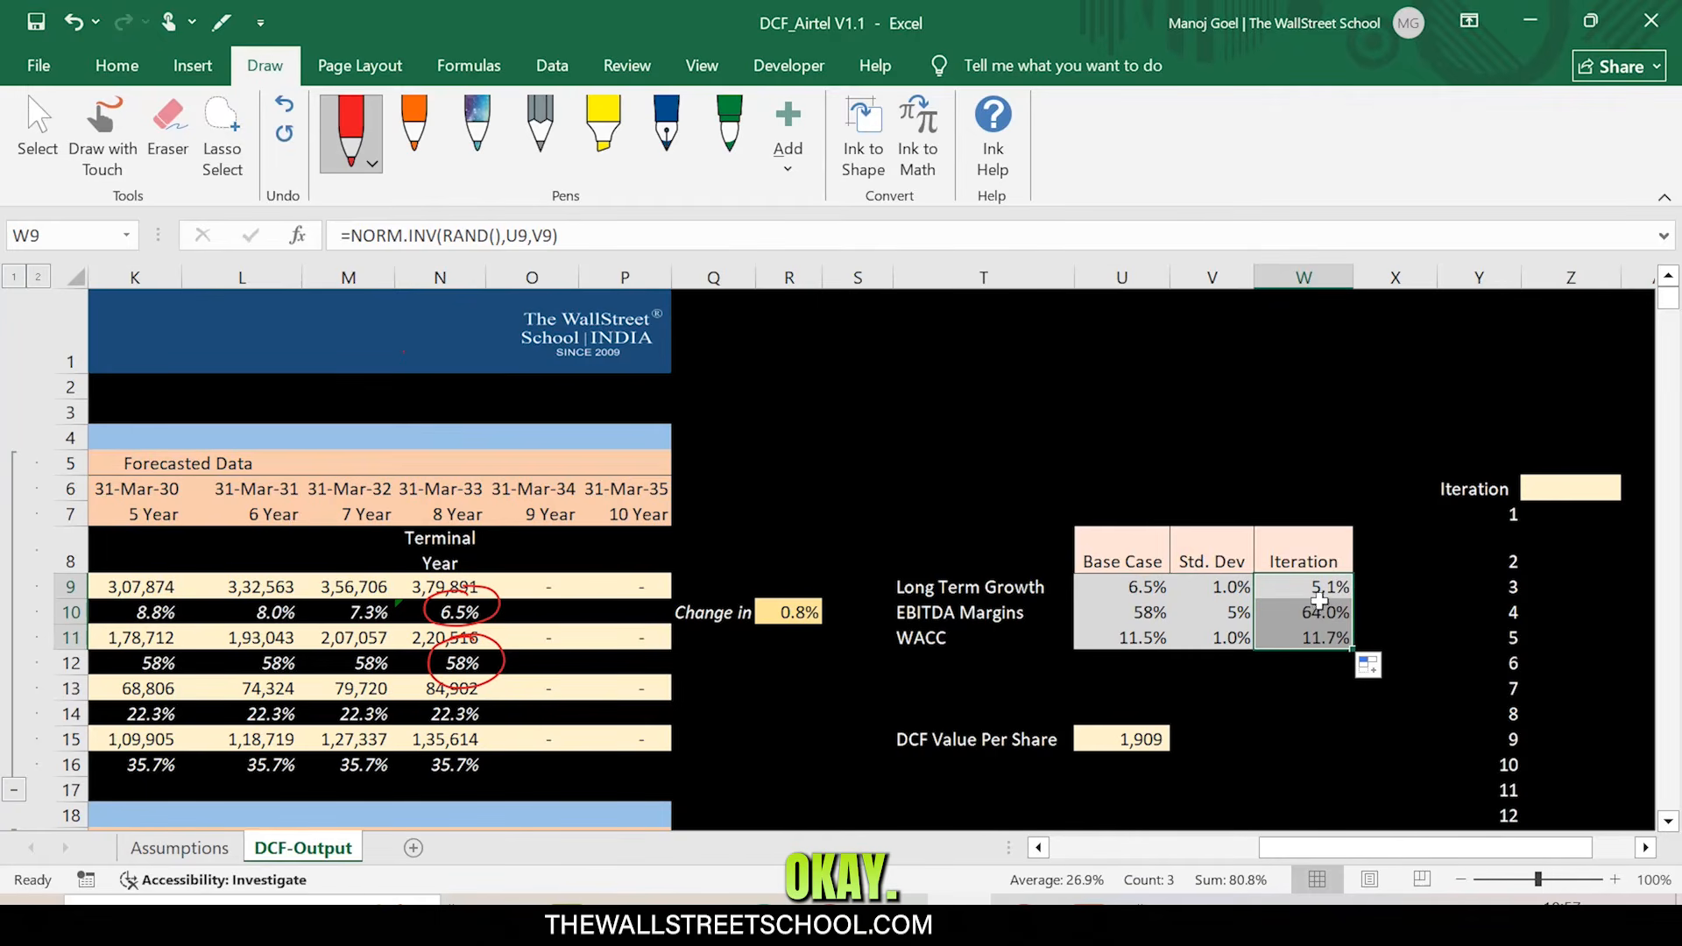
pyautogui.click(1320, 589)
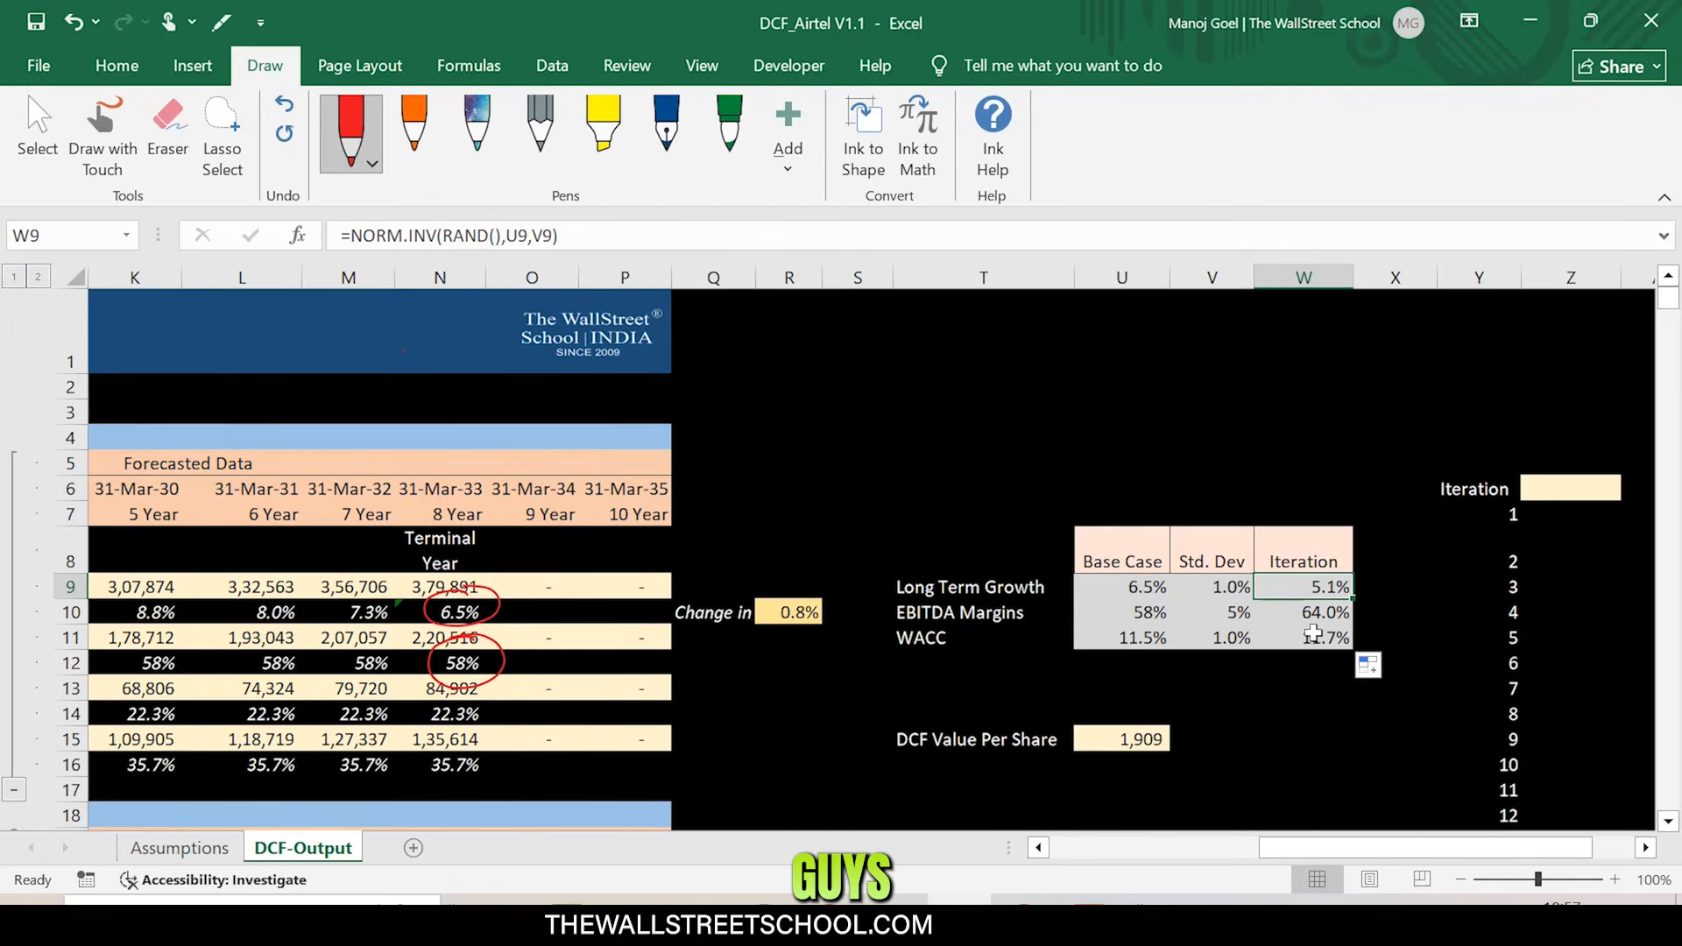
pyautogui.click(1136, 744)
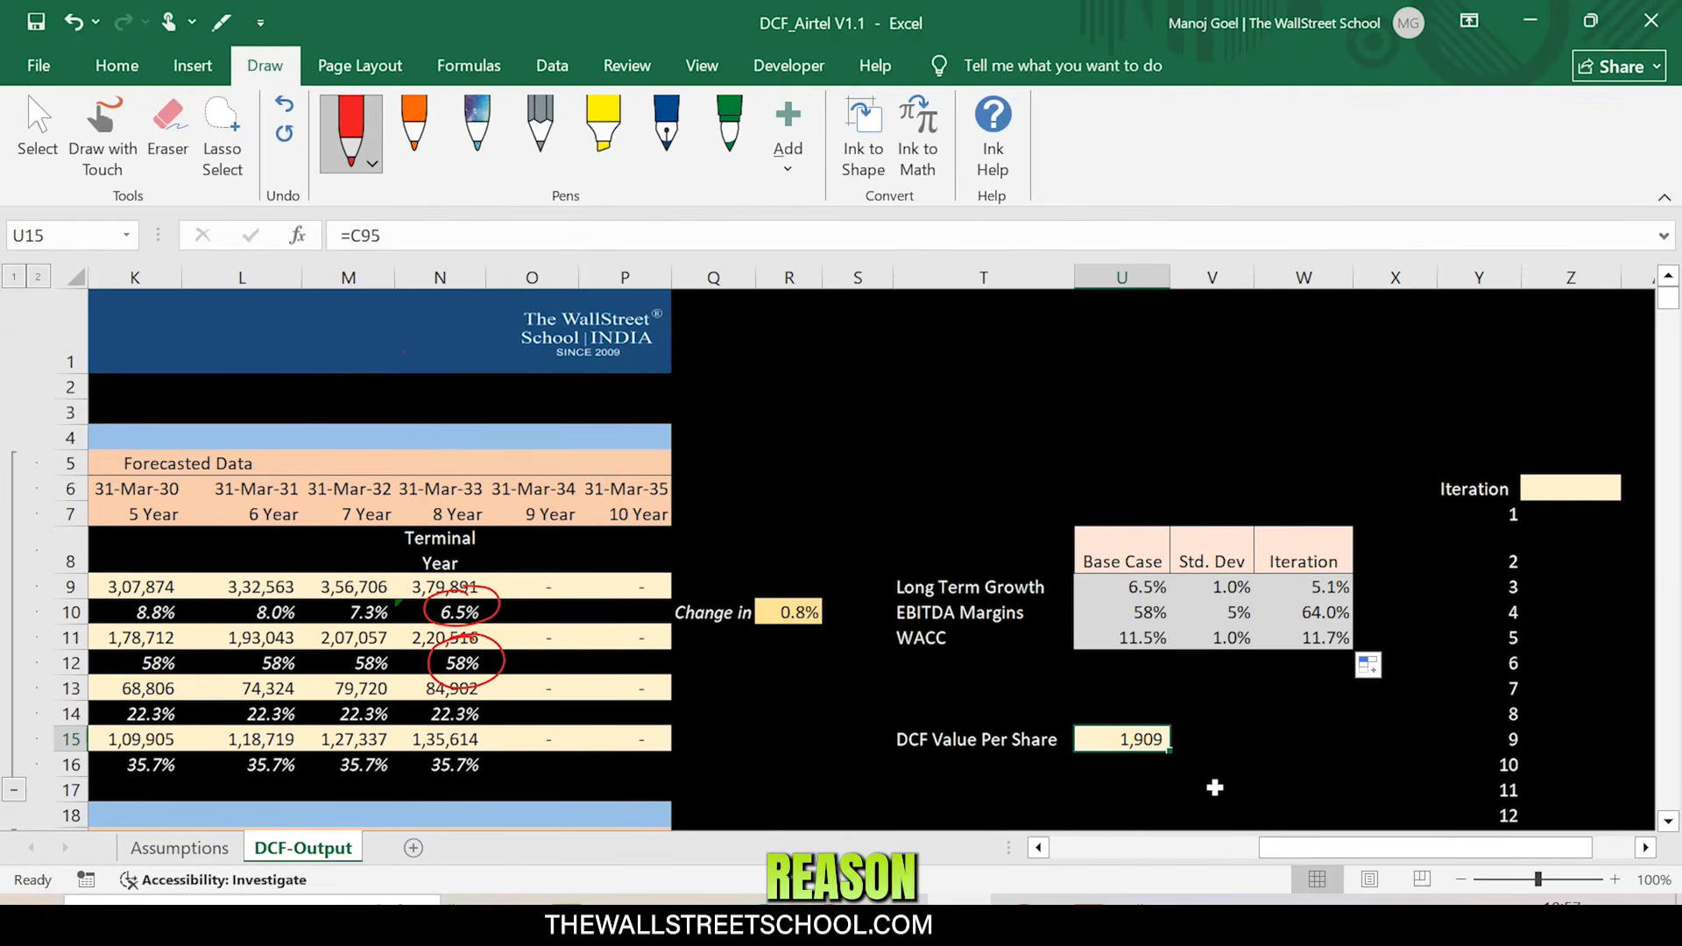
pyautogui.moveTo(1342, 575)
pyautogui.mouseDown()
pyautogui.moveTo(1295, 584)
pyautogui.moveTo(1358, 589)
pyautogui.moveTo(1295, 610)
pyautogui.moveTo(1323, 624)
pyautogui.moveTo(1351, 599)
pyautogui.mouseUp()
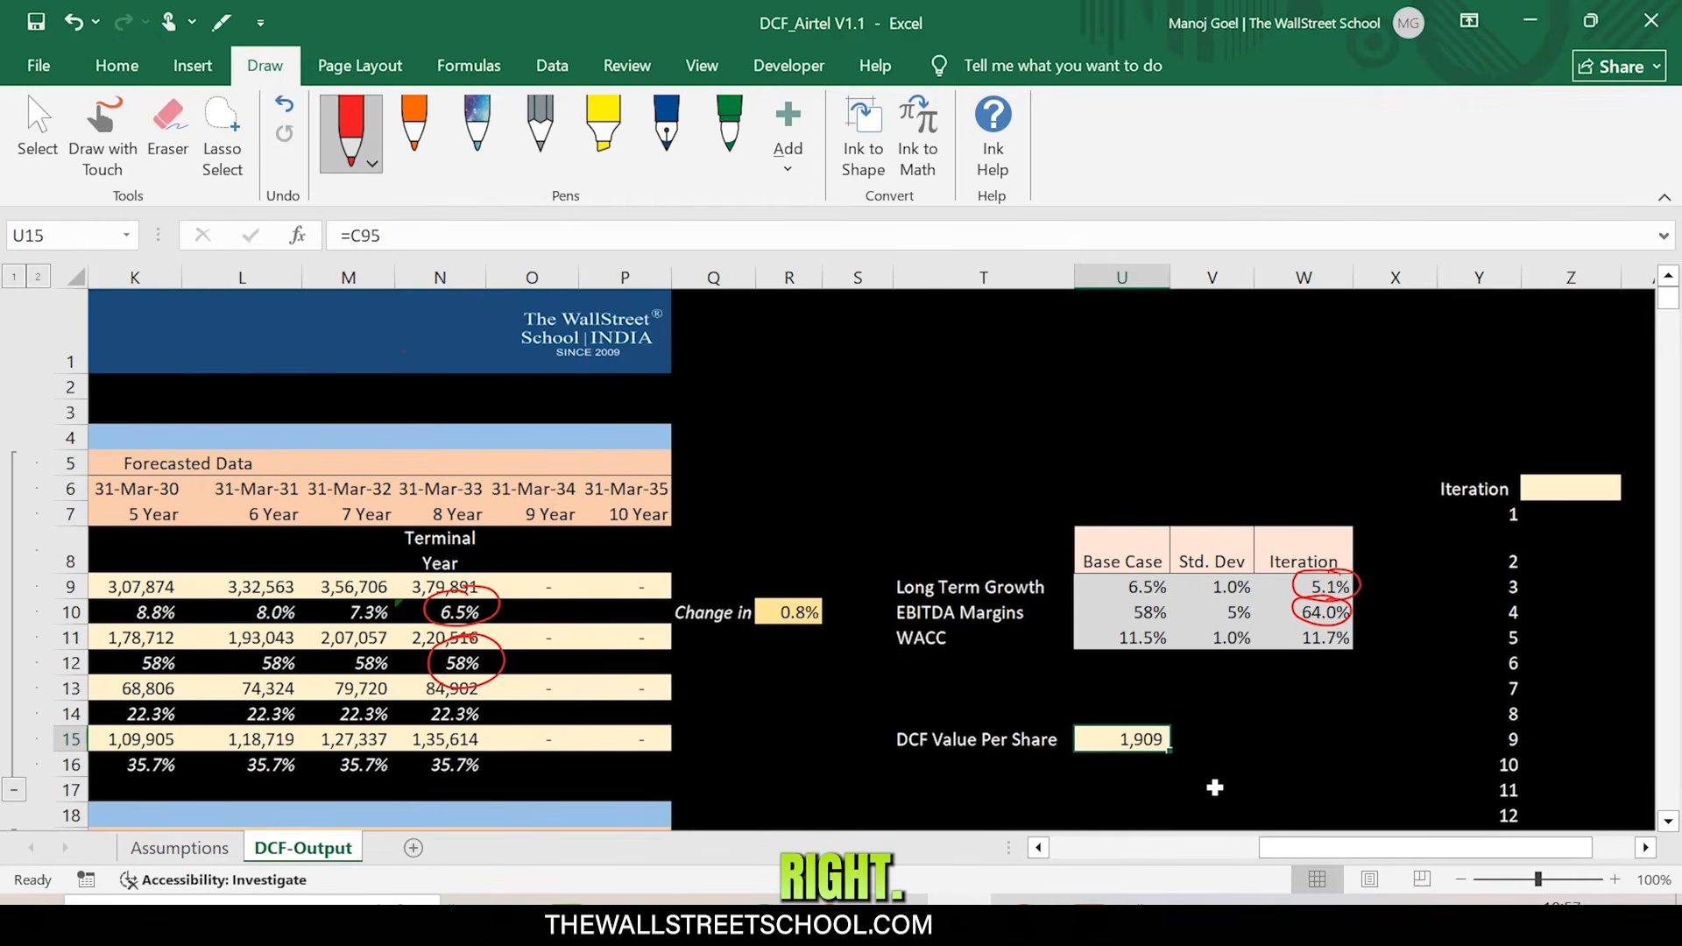
# - Link the terminal-year revenue growth in N10 to the Long Term Growth iteration in W9
pyautogui.click(414, 620)
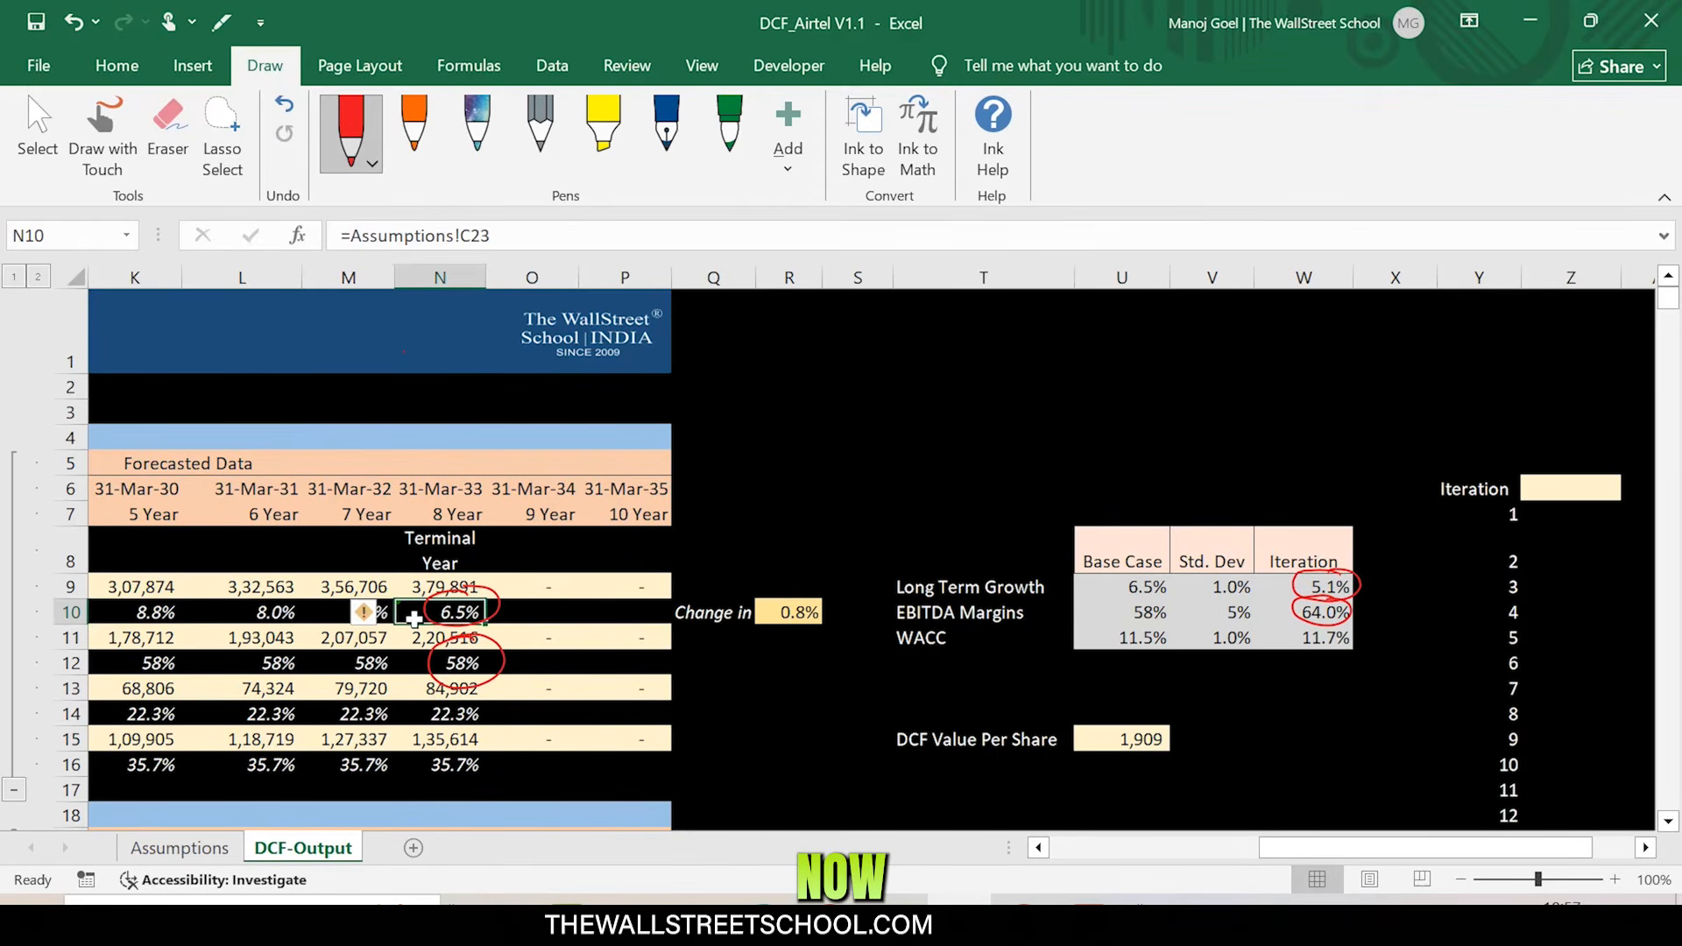
pyautogui.write('=')
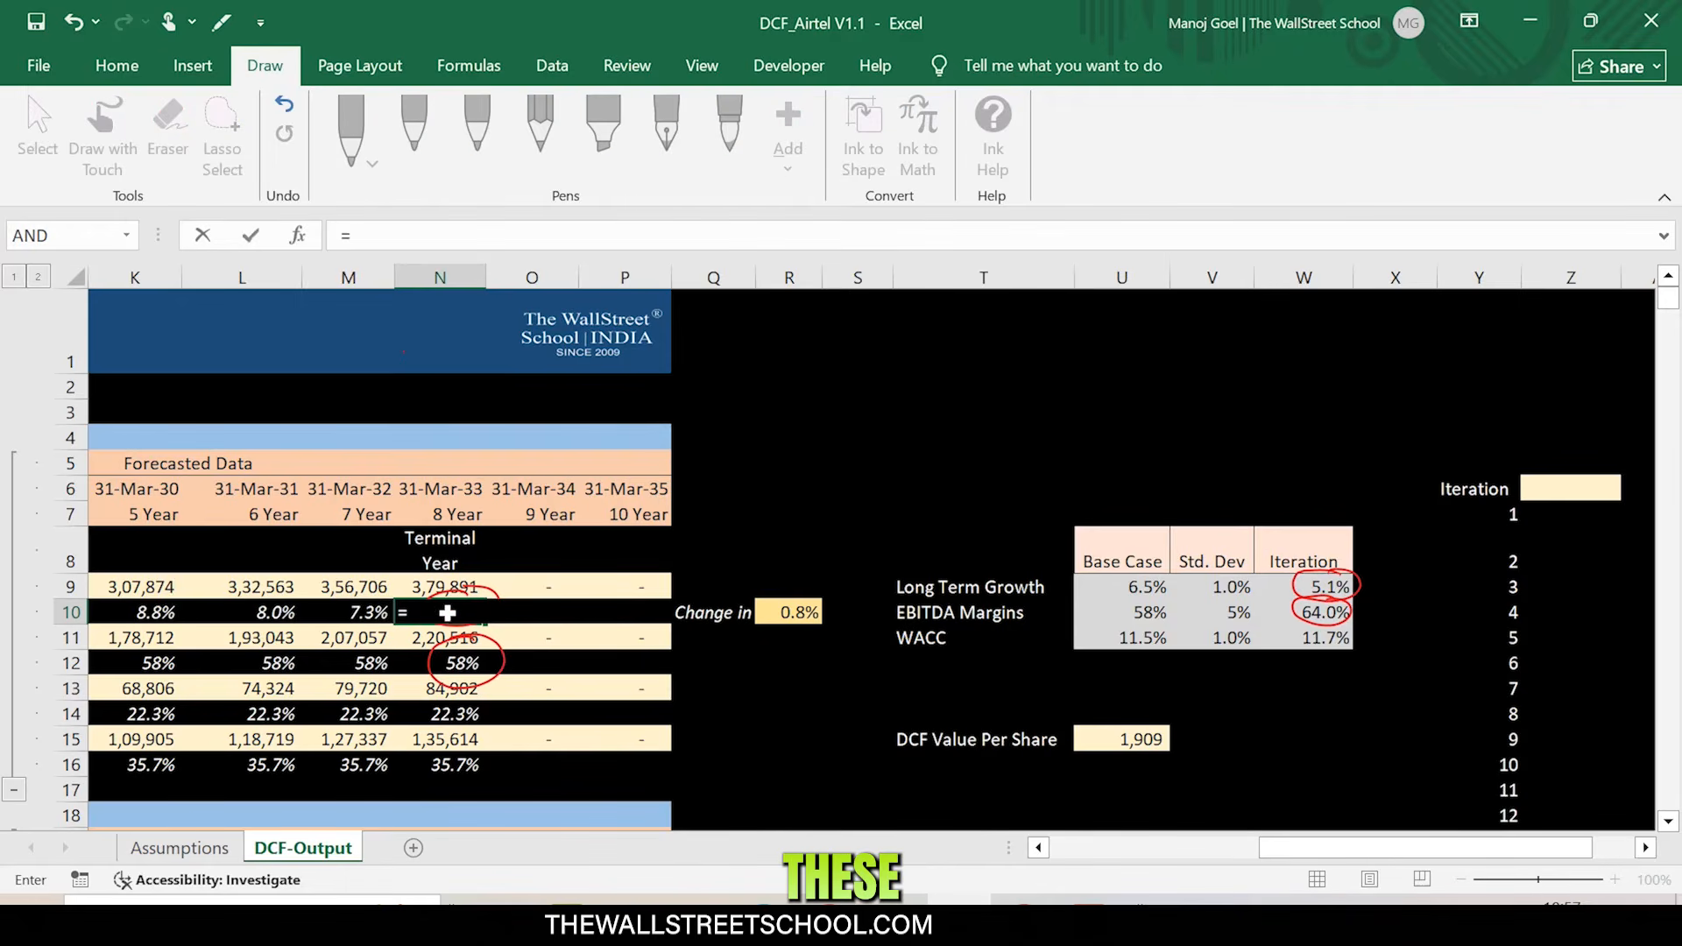
pyautogui.click(1278, 585)
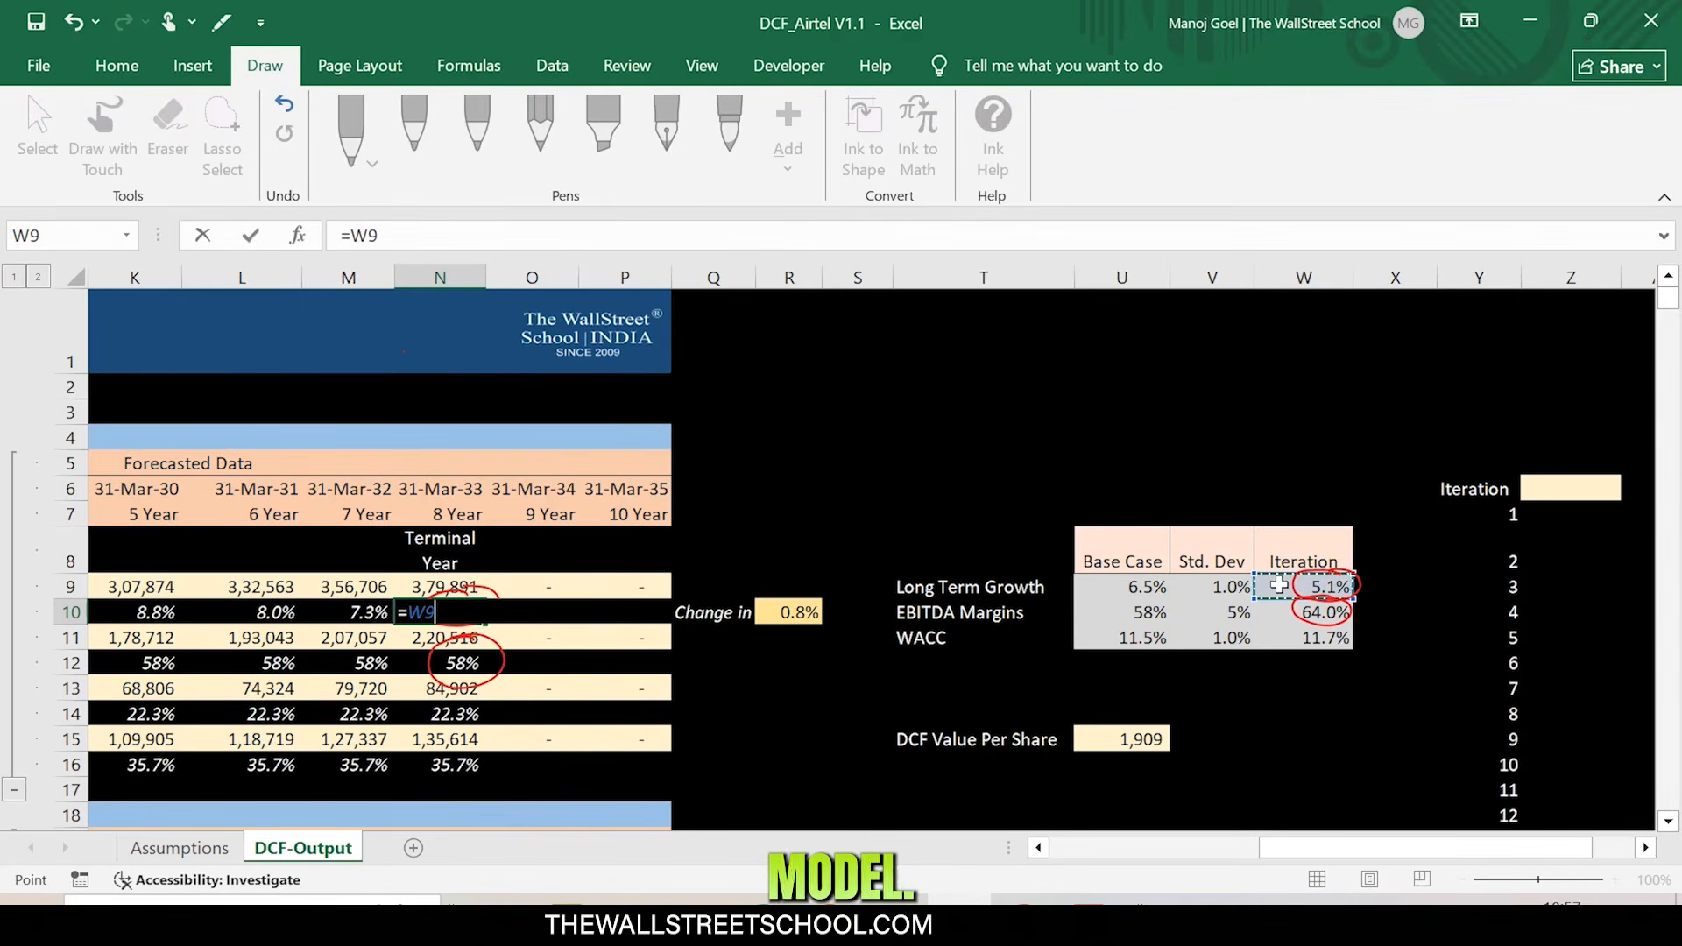
pyautogui.press('Return')
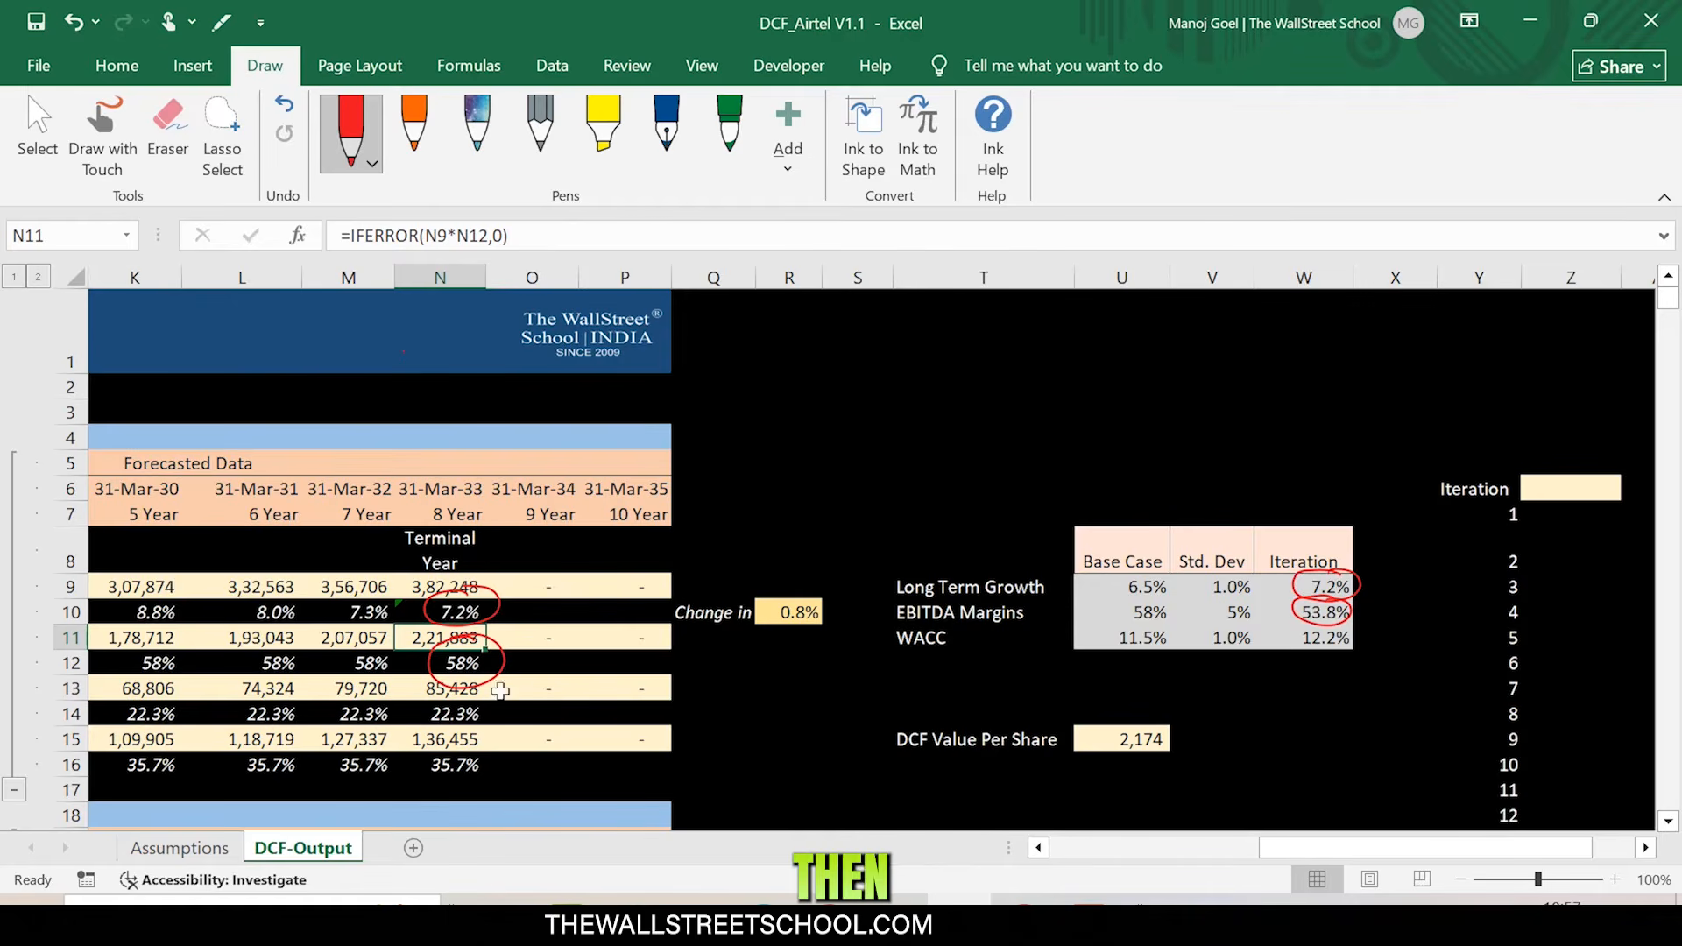
# - Link the terminal-year EBITDA margin in N12 to the EBITDA Margins iteration in W10
pyautogui.click(411, 668)
pyautogui.write('=')
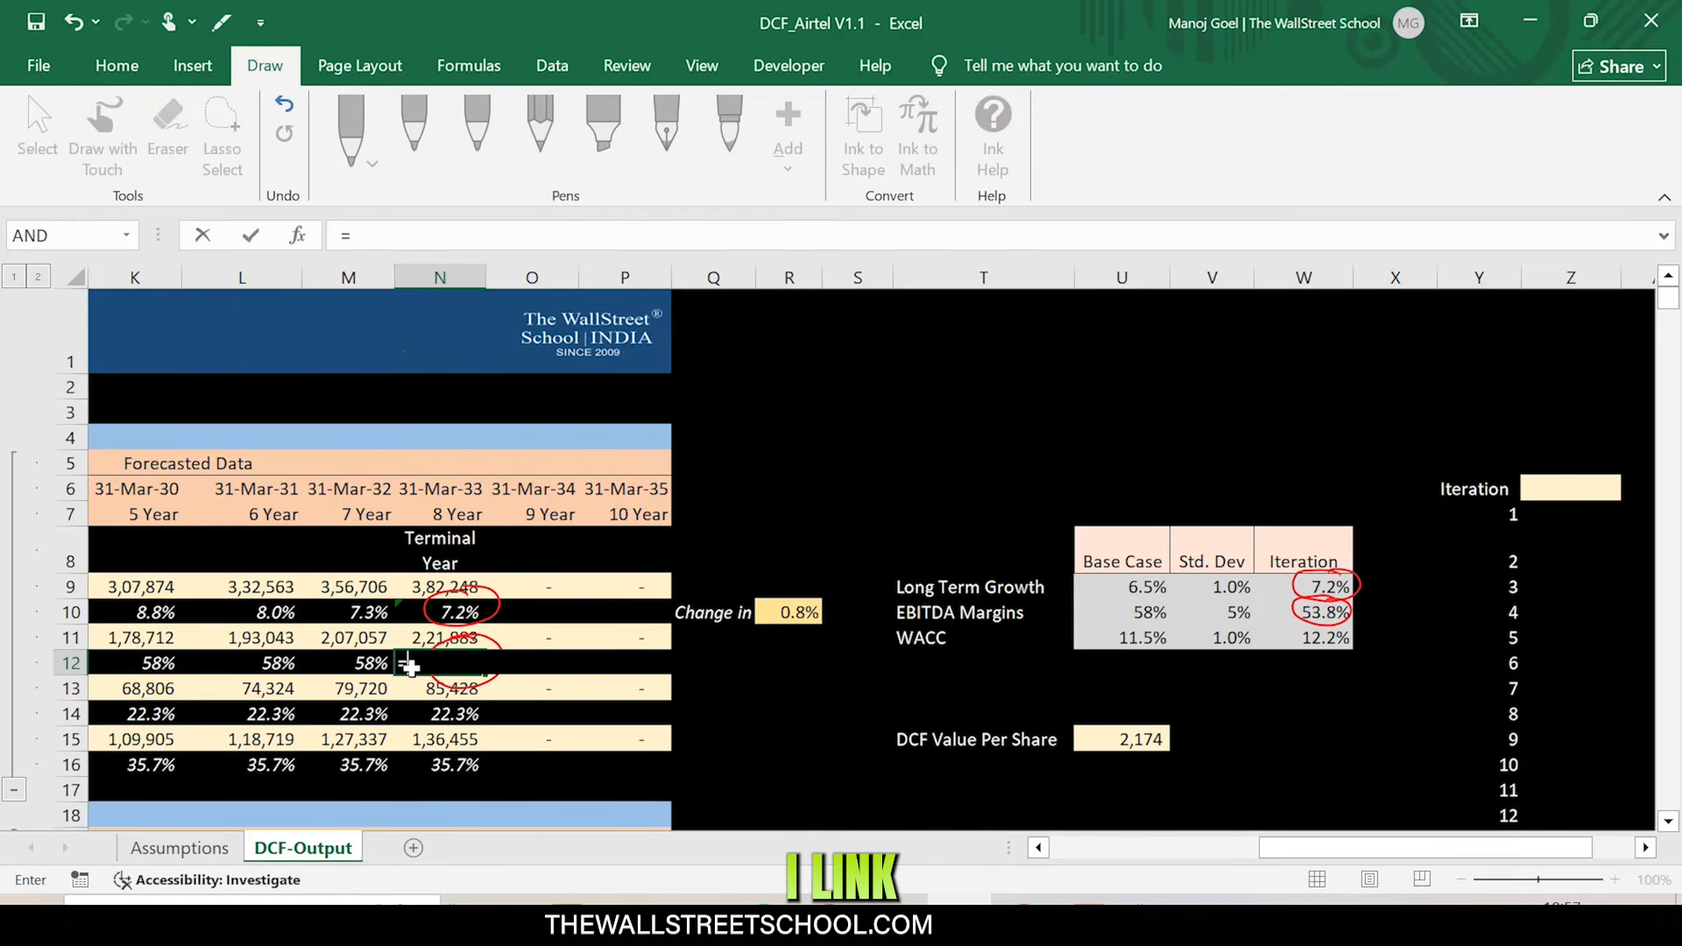
pyautogui.click(1270, 611)
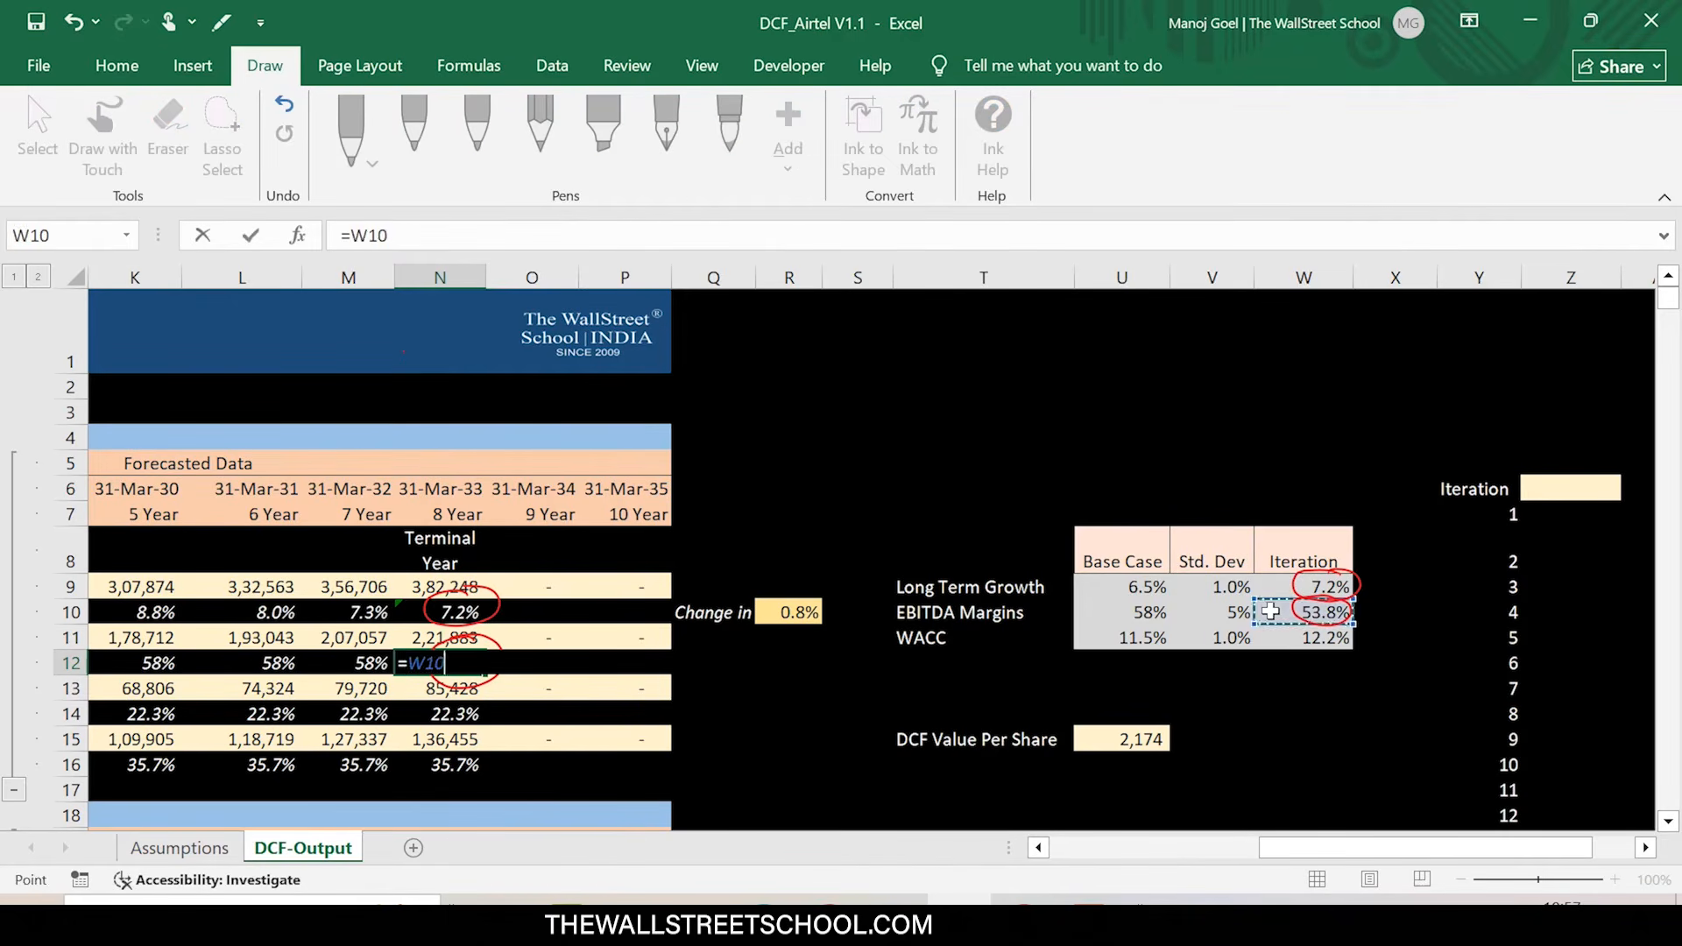
pyautogui.press('Return')
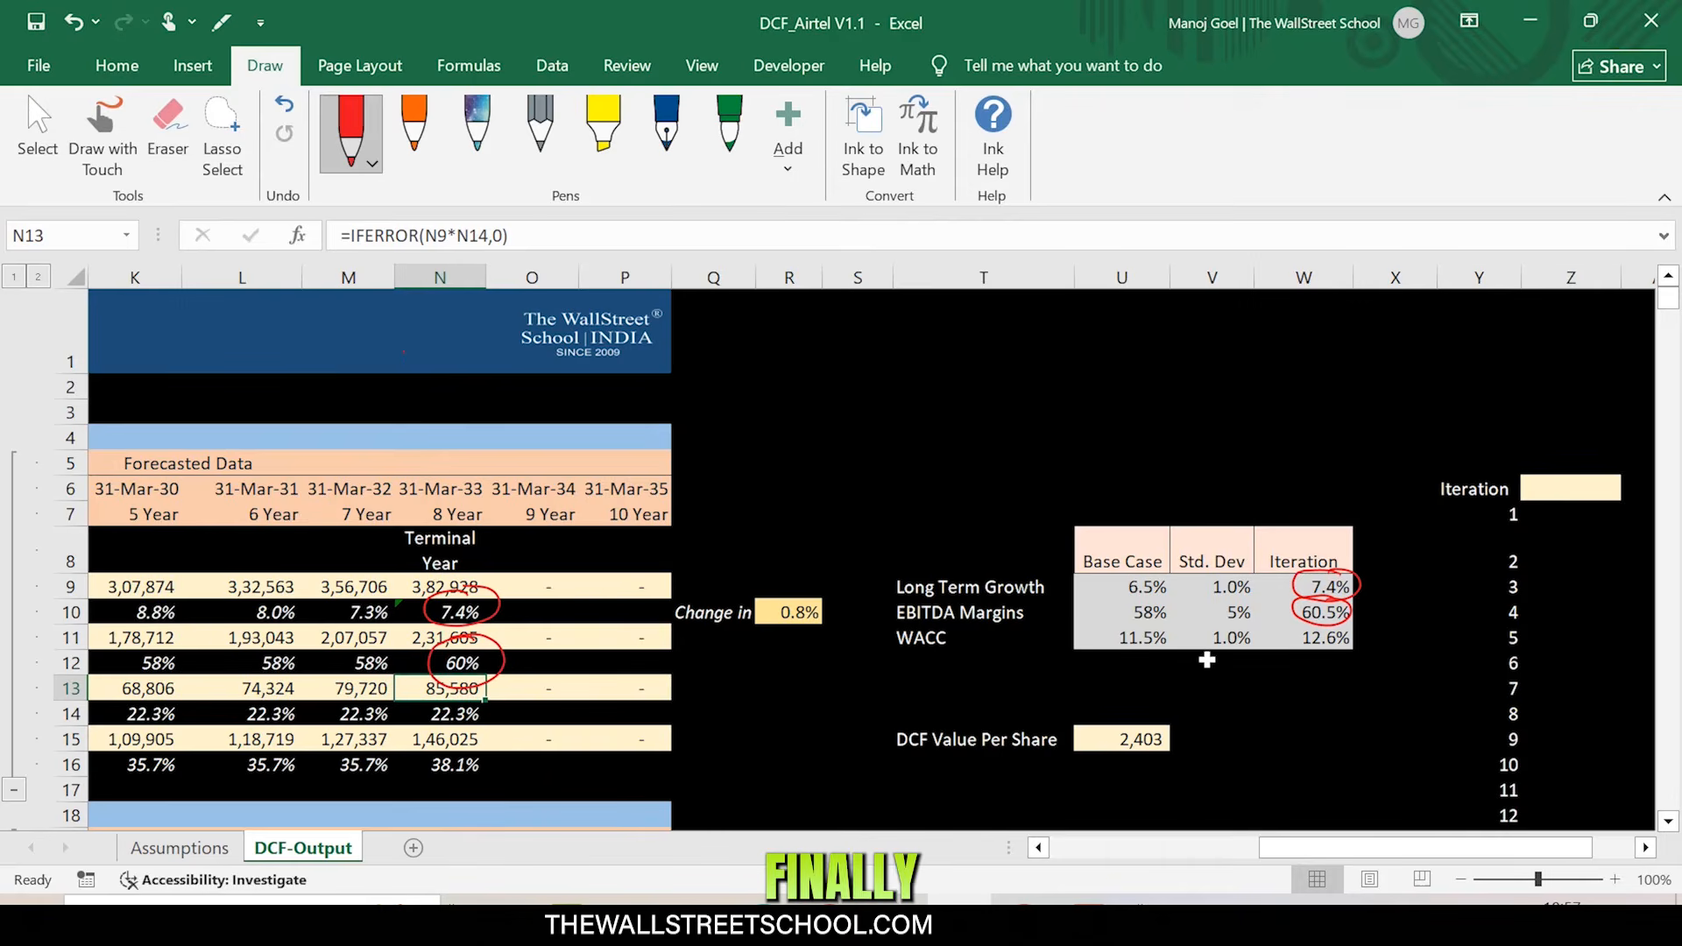
# - Link the WACC in C59 of the Discount Rate section to the WACC iteration in W11
pyautogui.click(1293, 643)
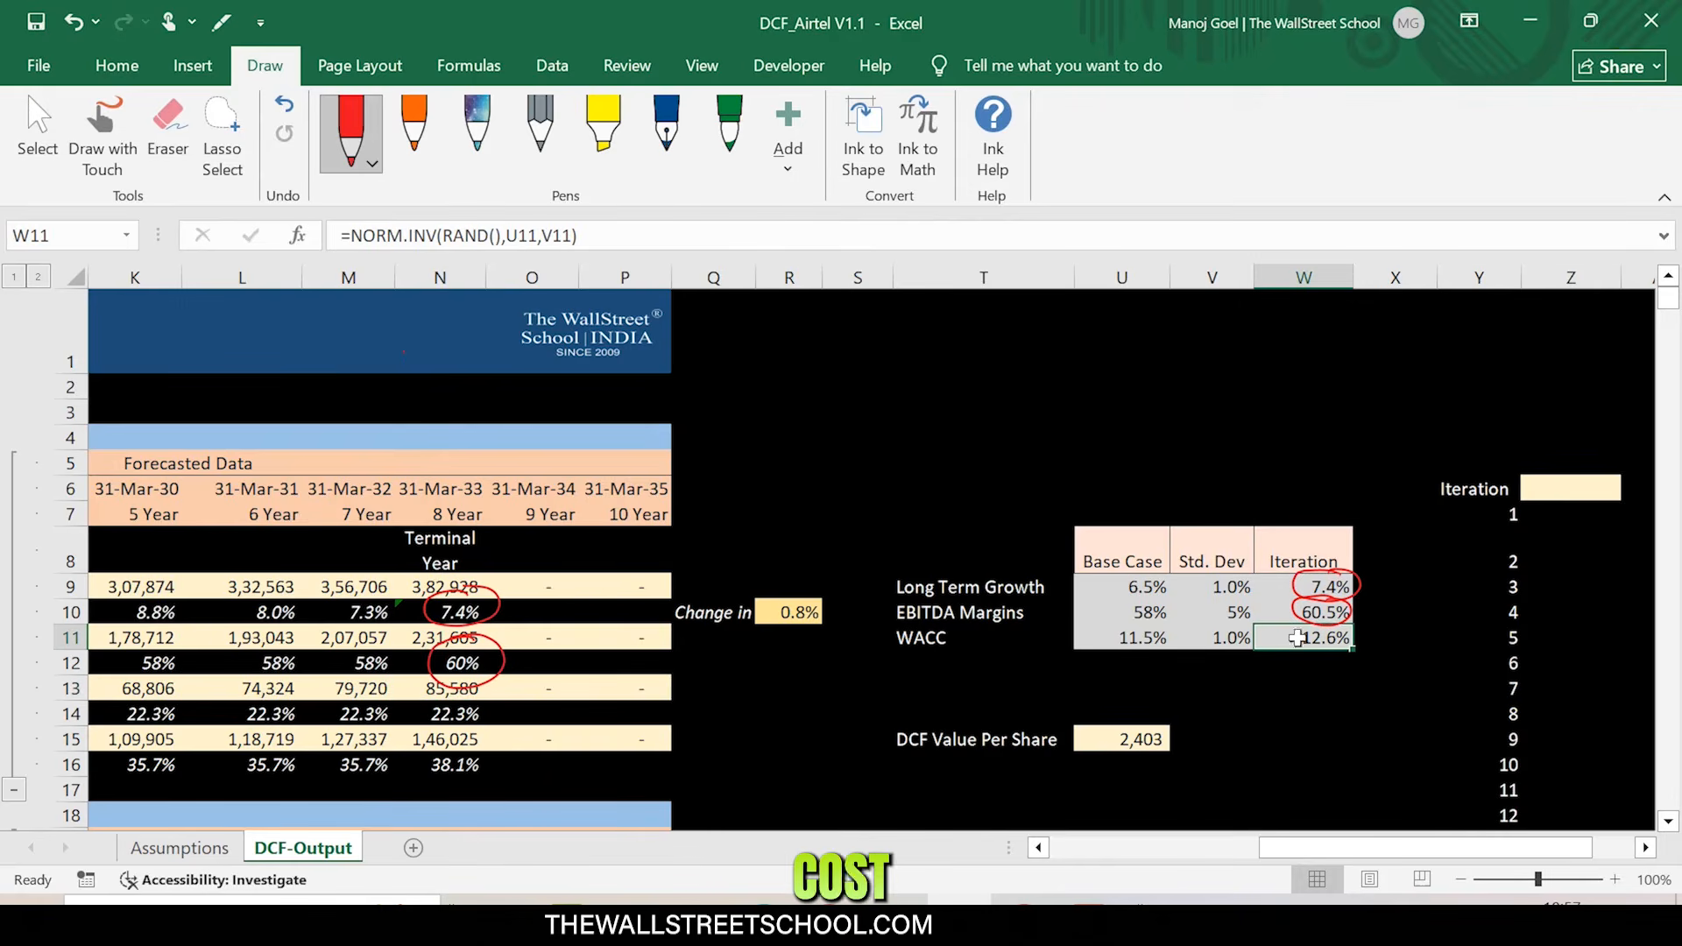
pyautogui.scroll(-5, 916, 681)
pyautogui.click(1073, 845)
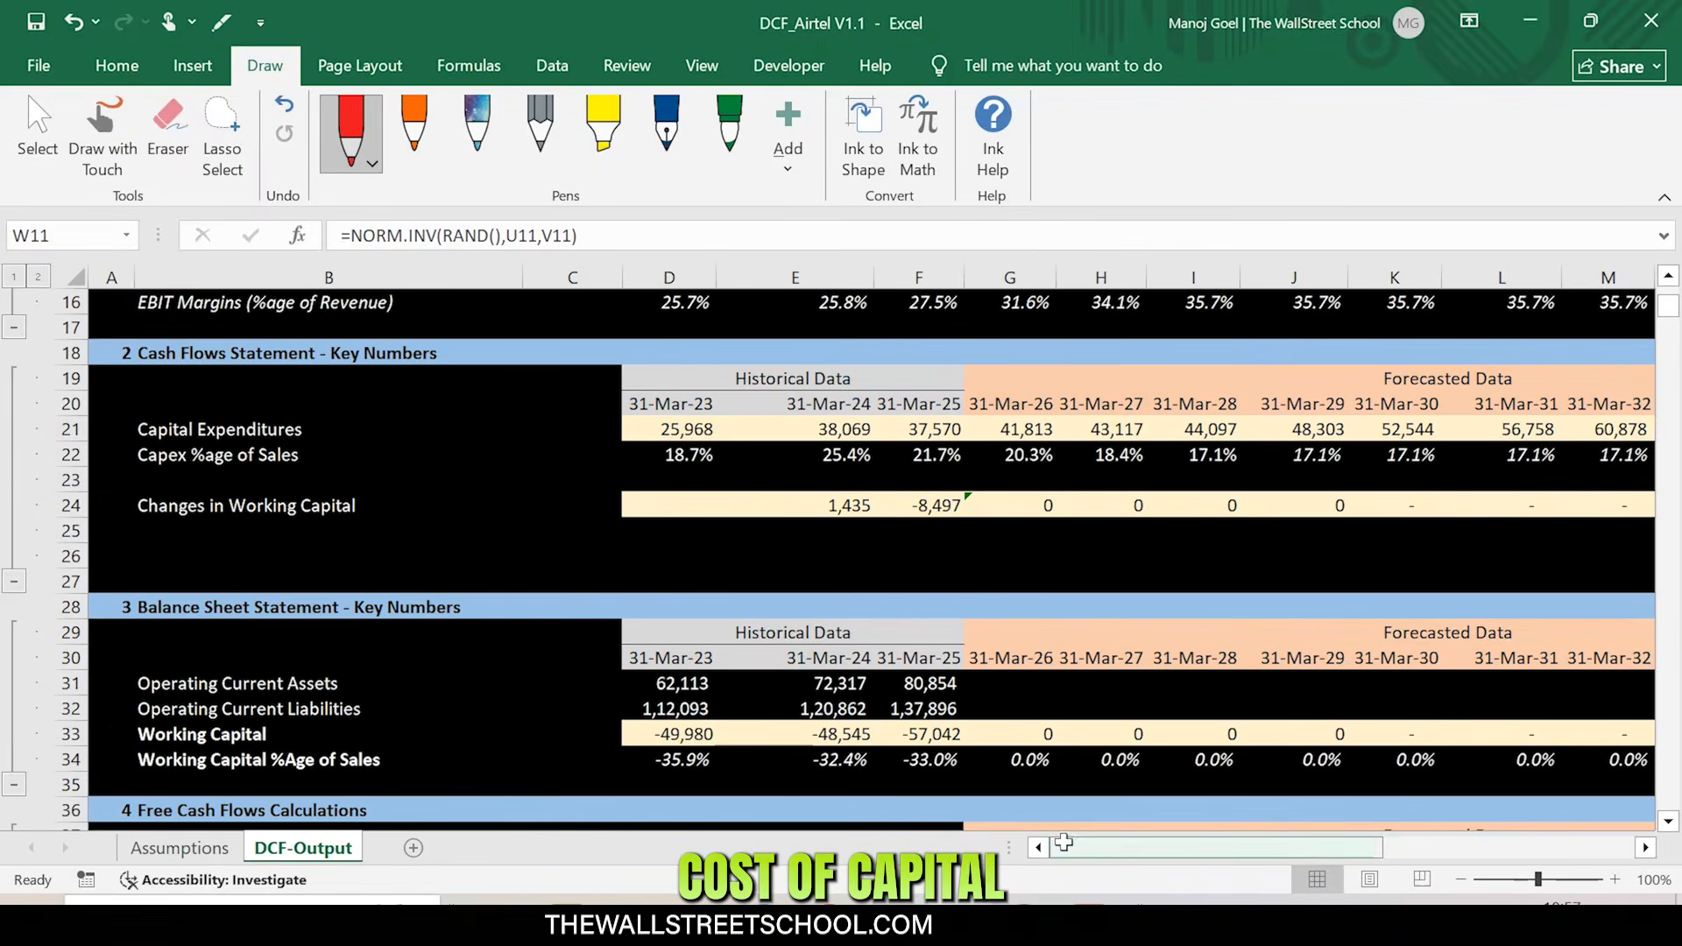
pyautogui.scroll(-4, 538, 610)
pyautogui.scroll(-6, 538, 610)
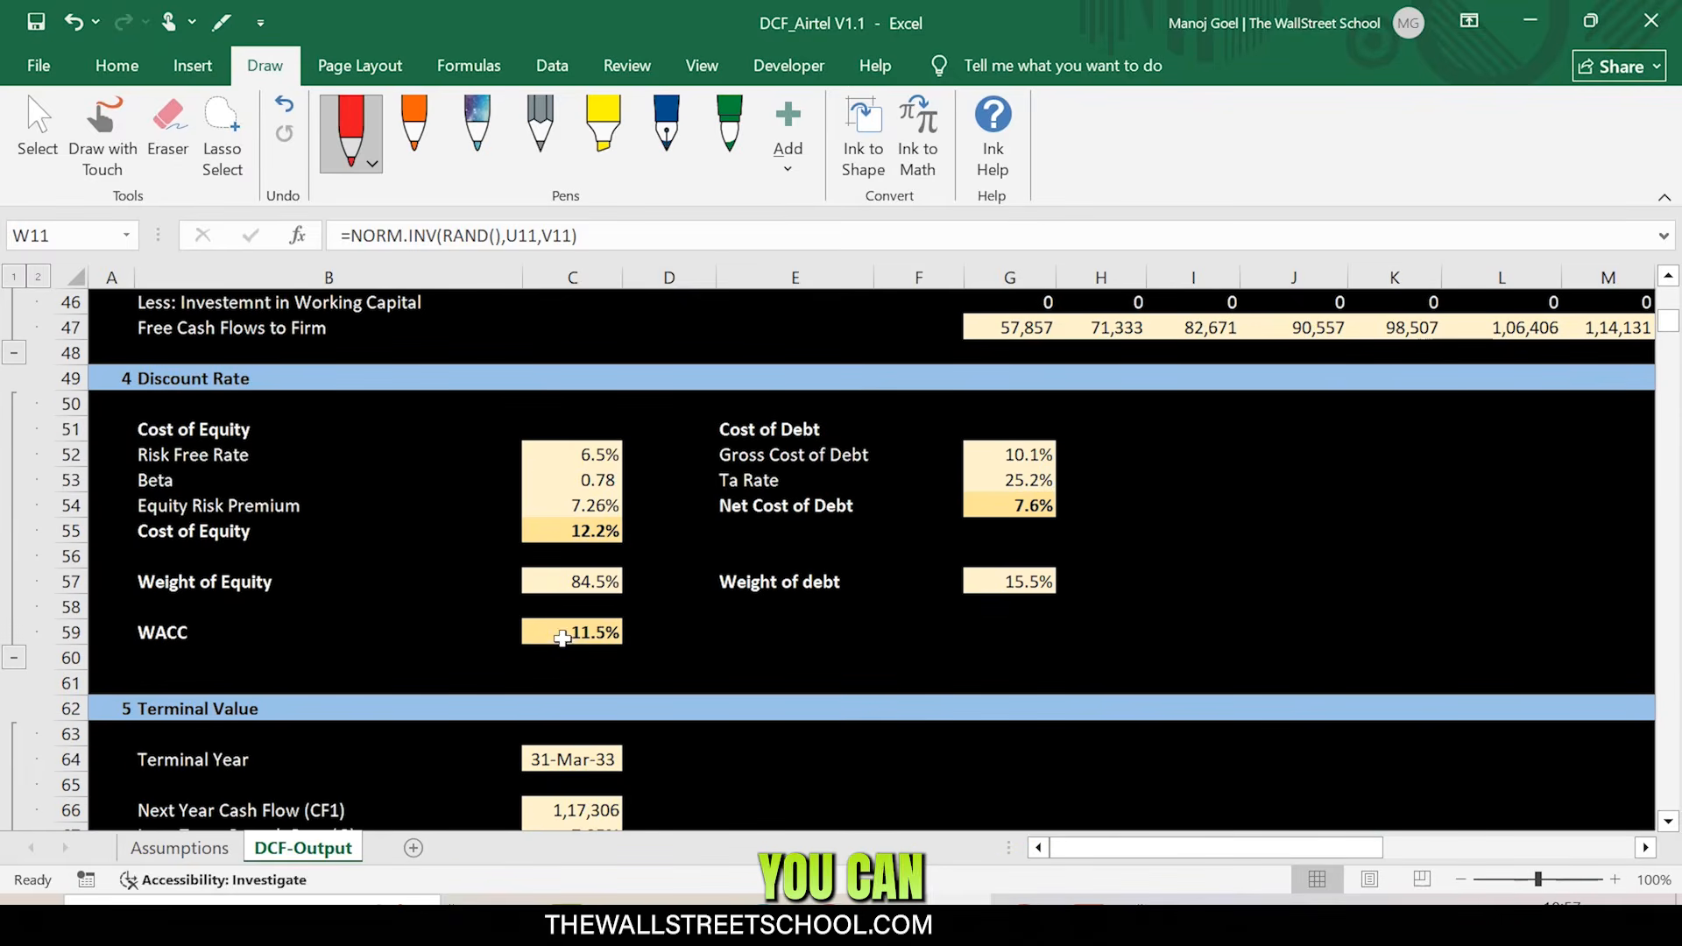
pyautogui.click(570, 639)
pyautogui.write('=')
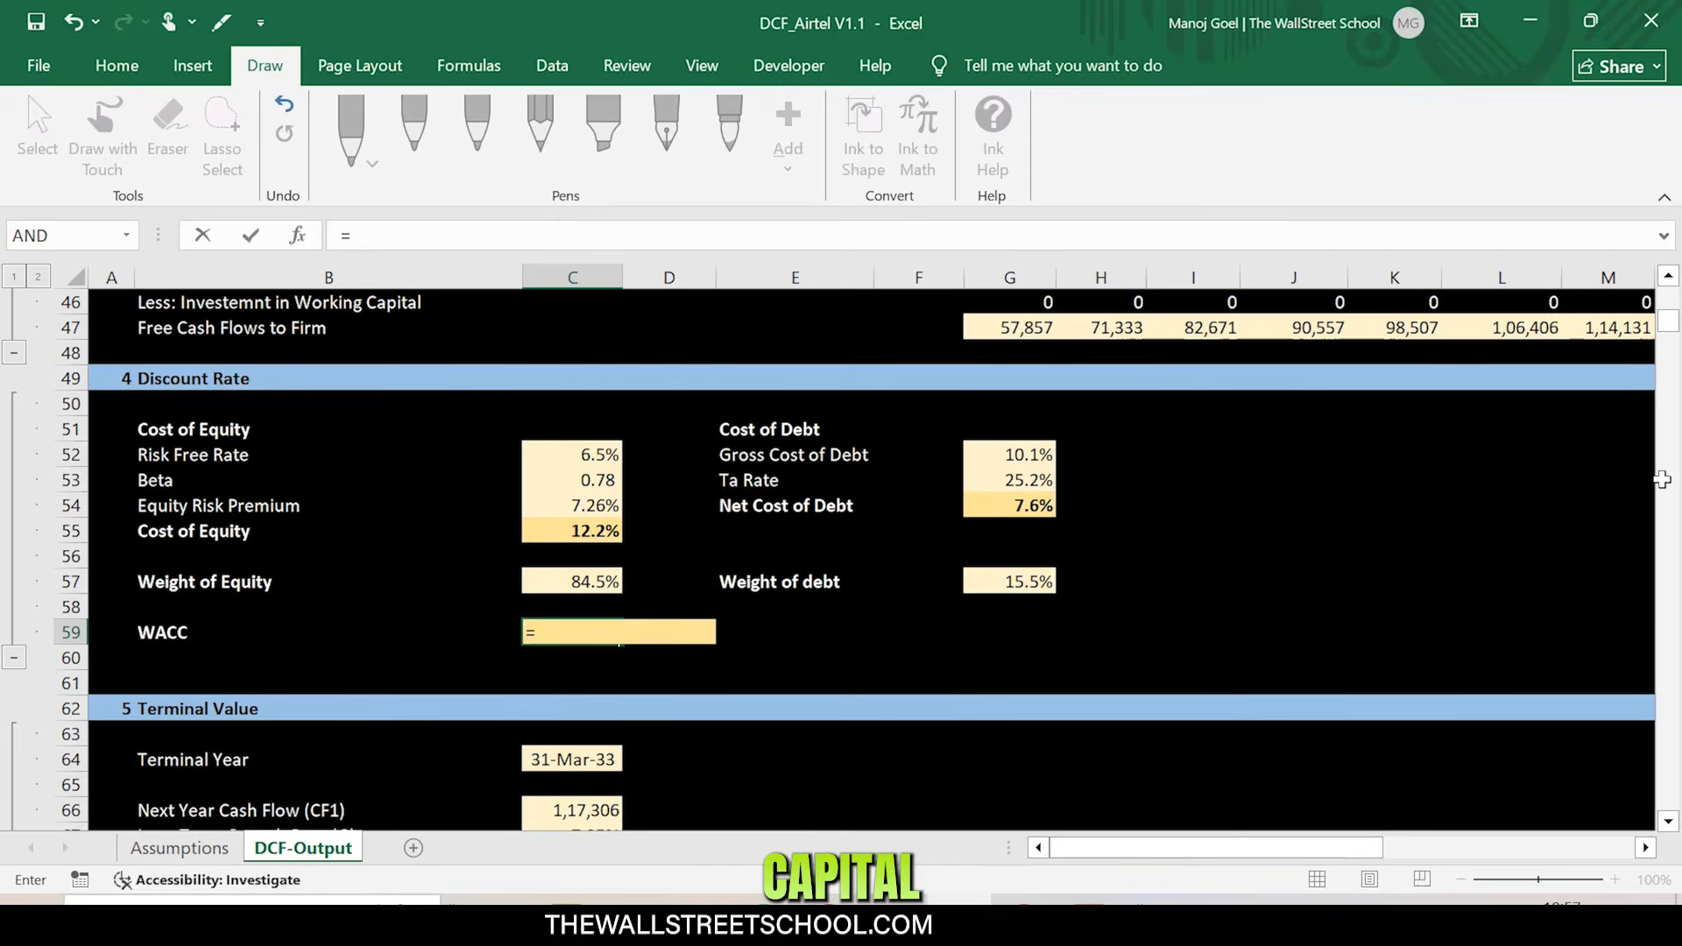
pyautogui.scroll(7, 1567, 488)
pyautogui.scroll(8, 1567, 488)
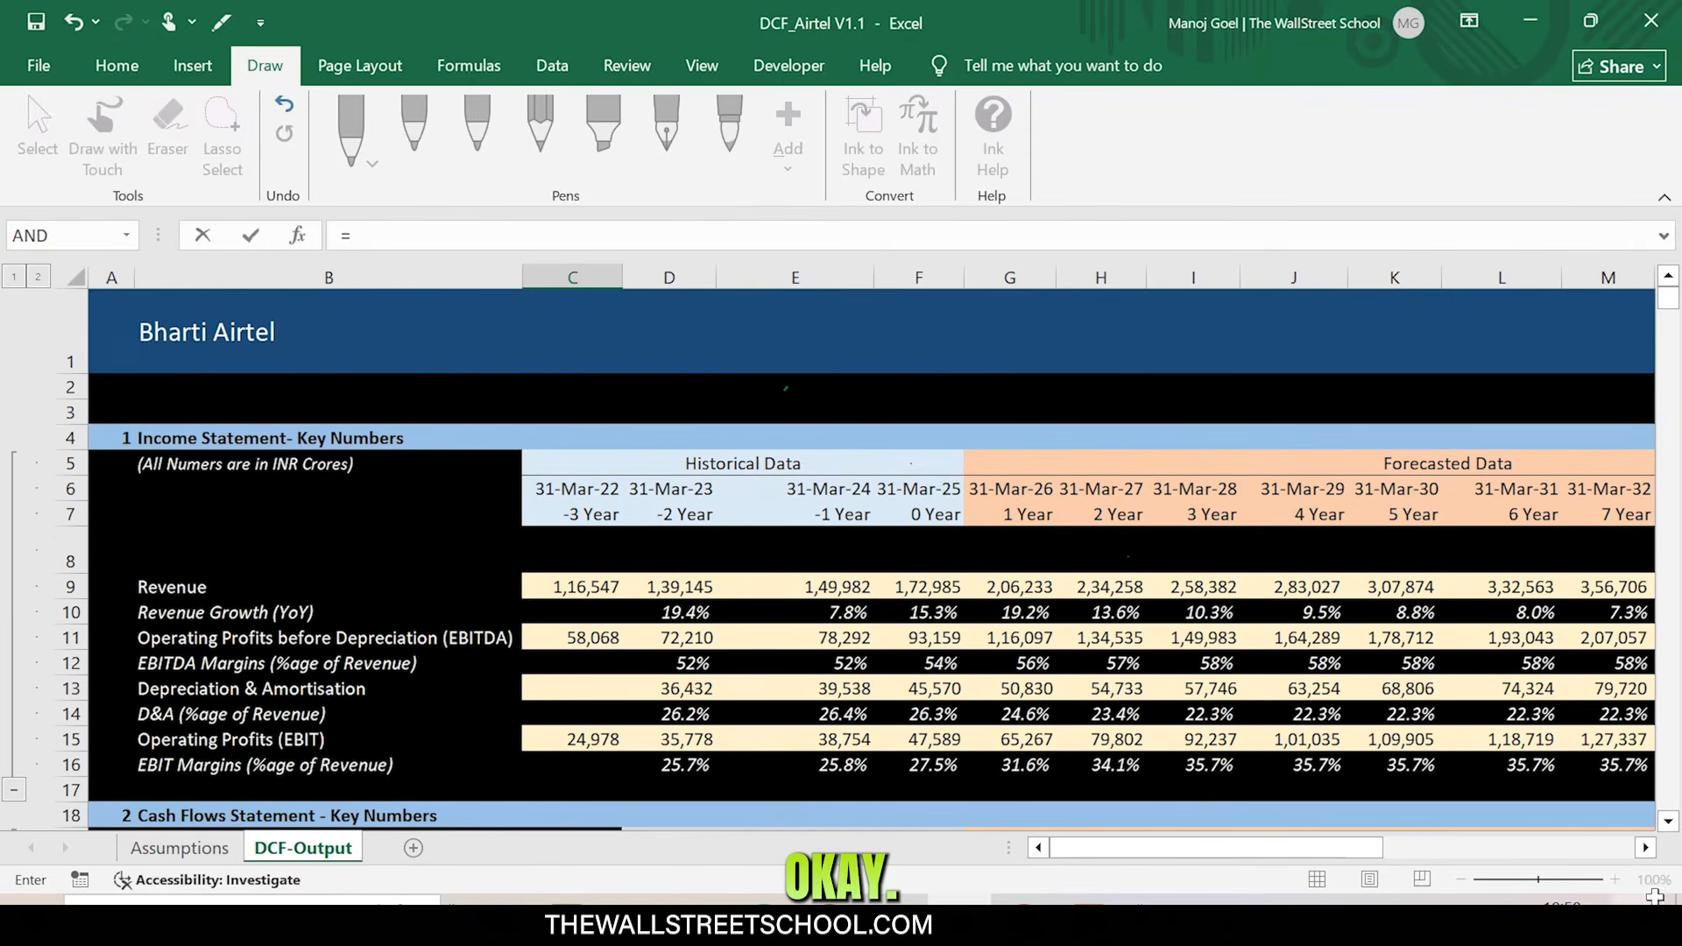
pyautogui.hscroll(7, 1534, 659)
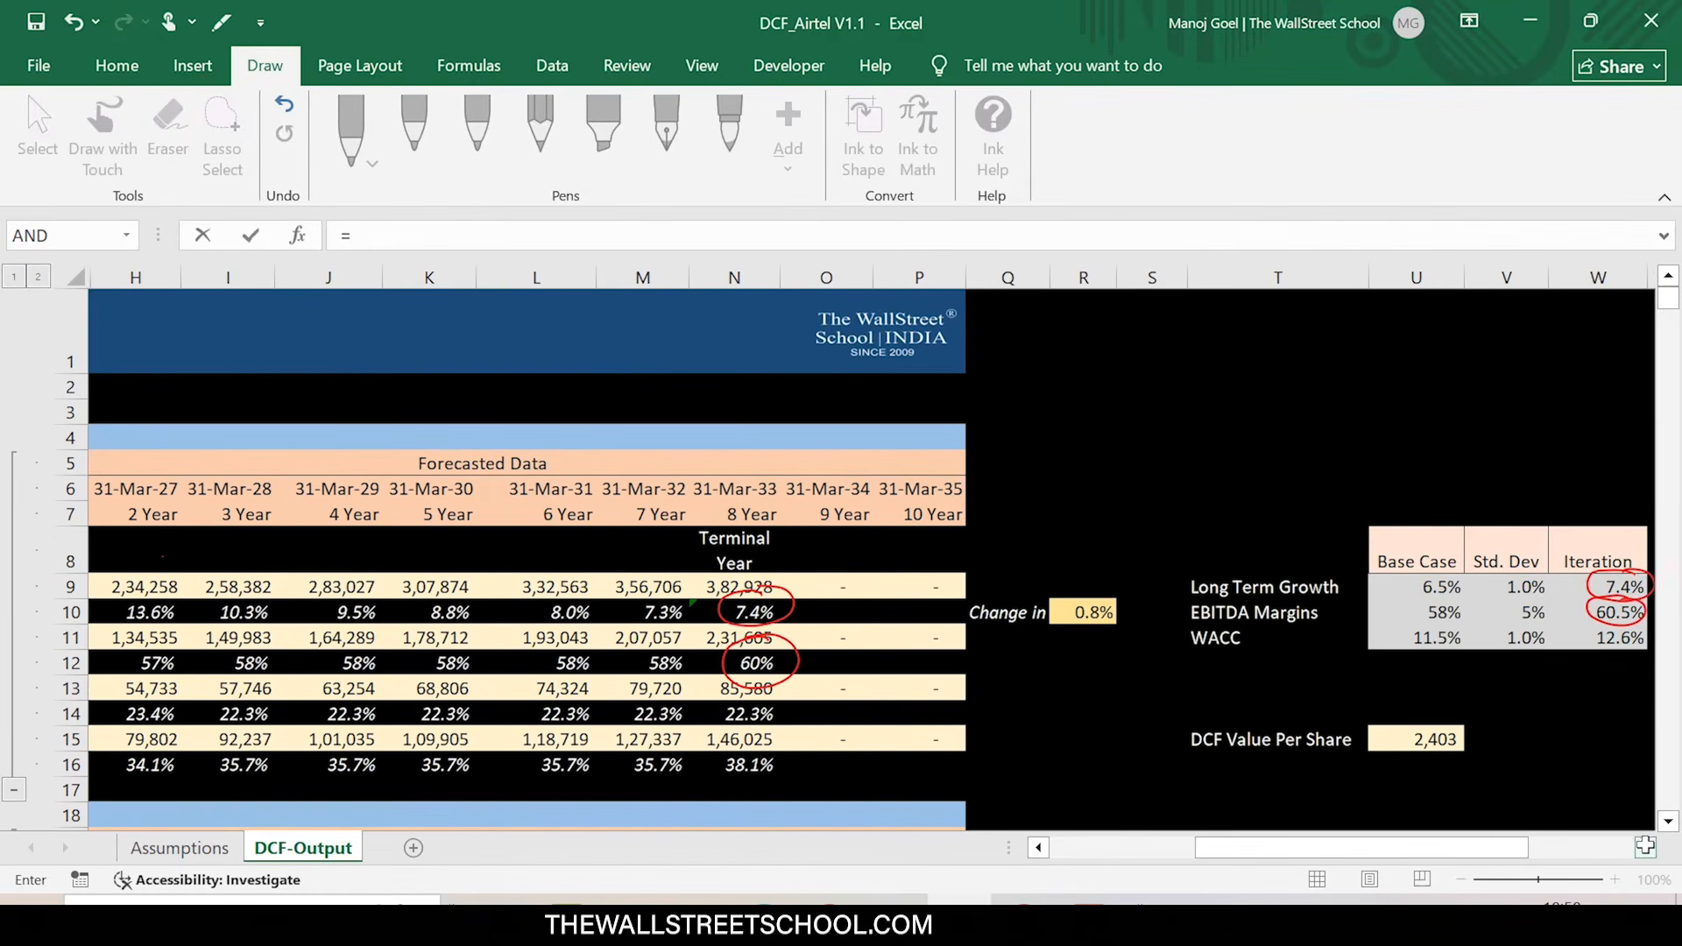
pyautogui.click(1593, 641)
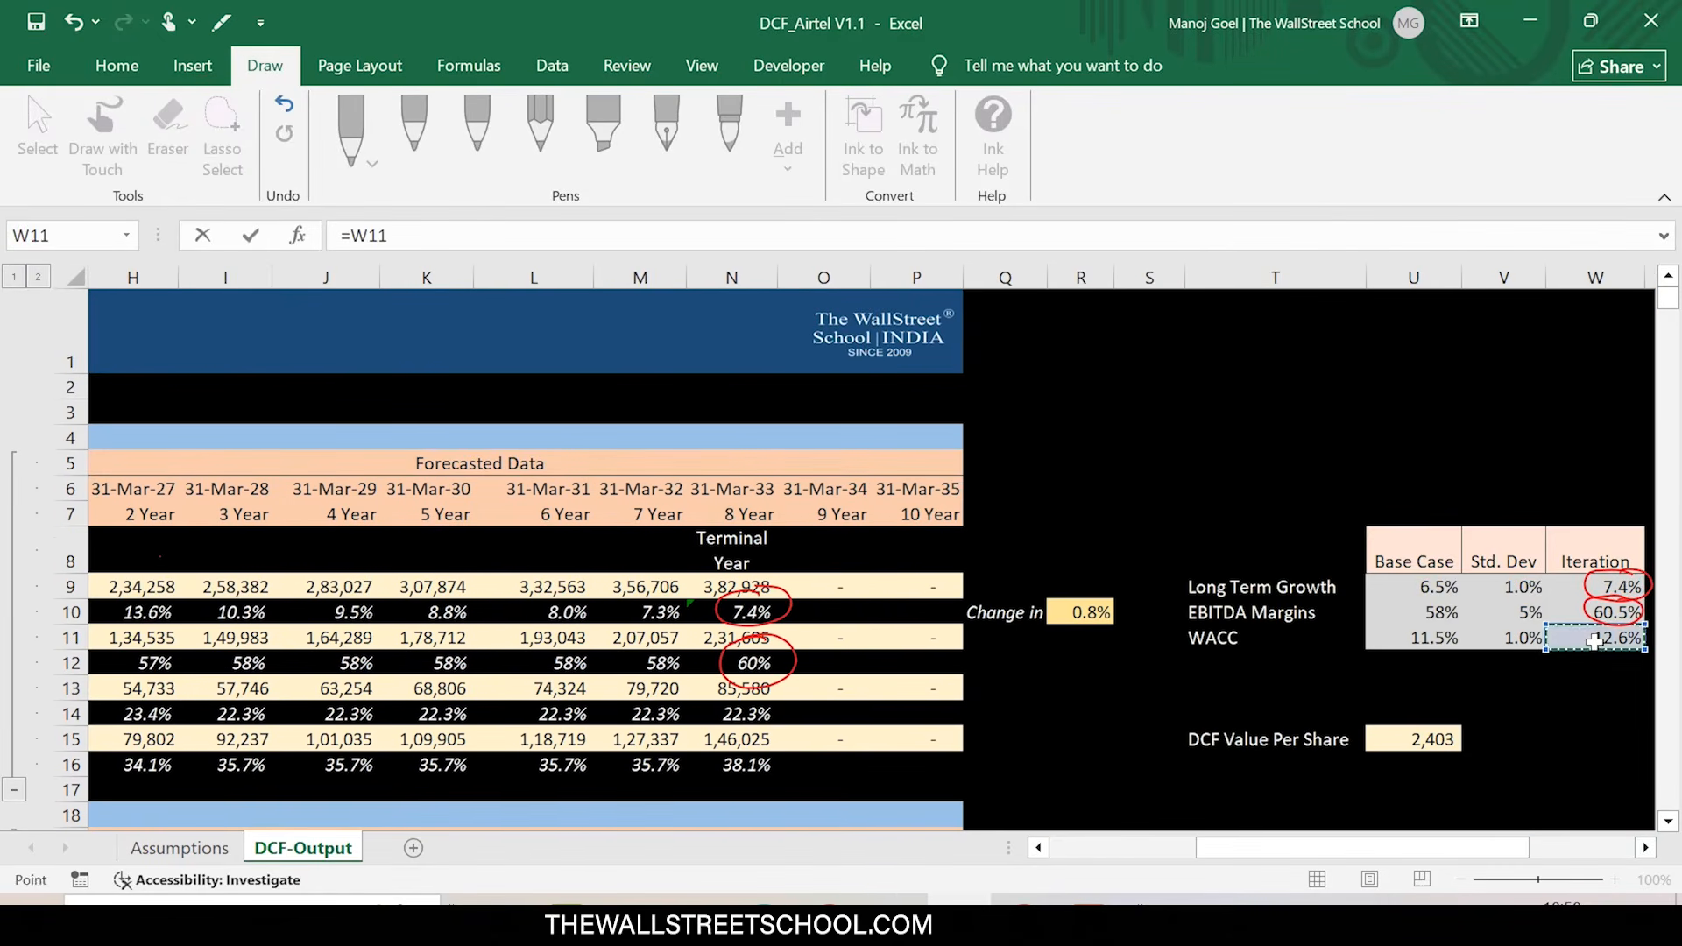
pyautogui.press('Return')
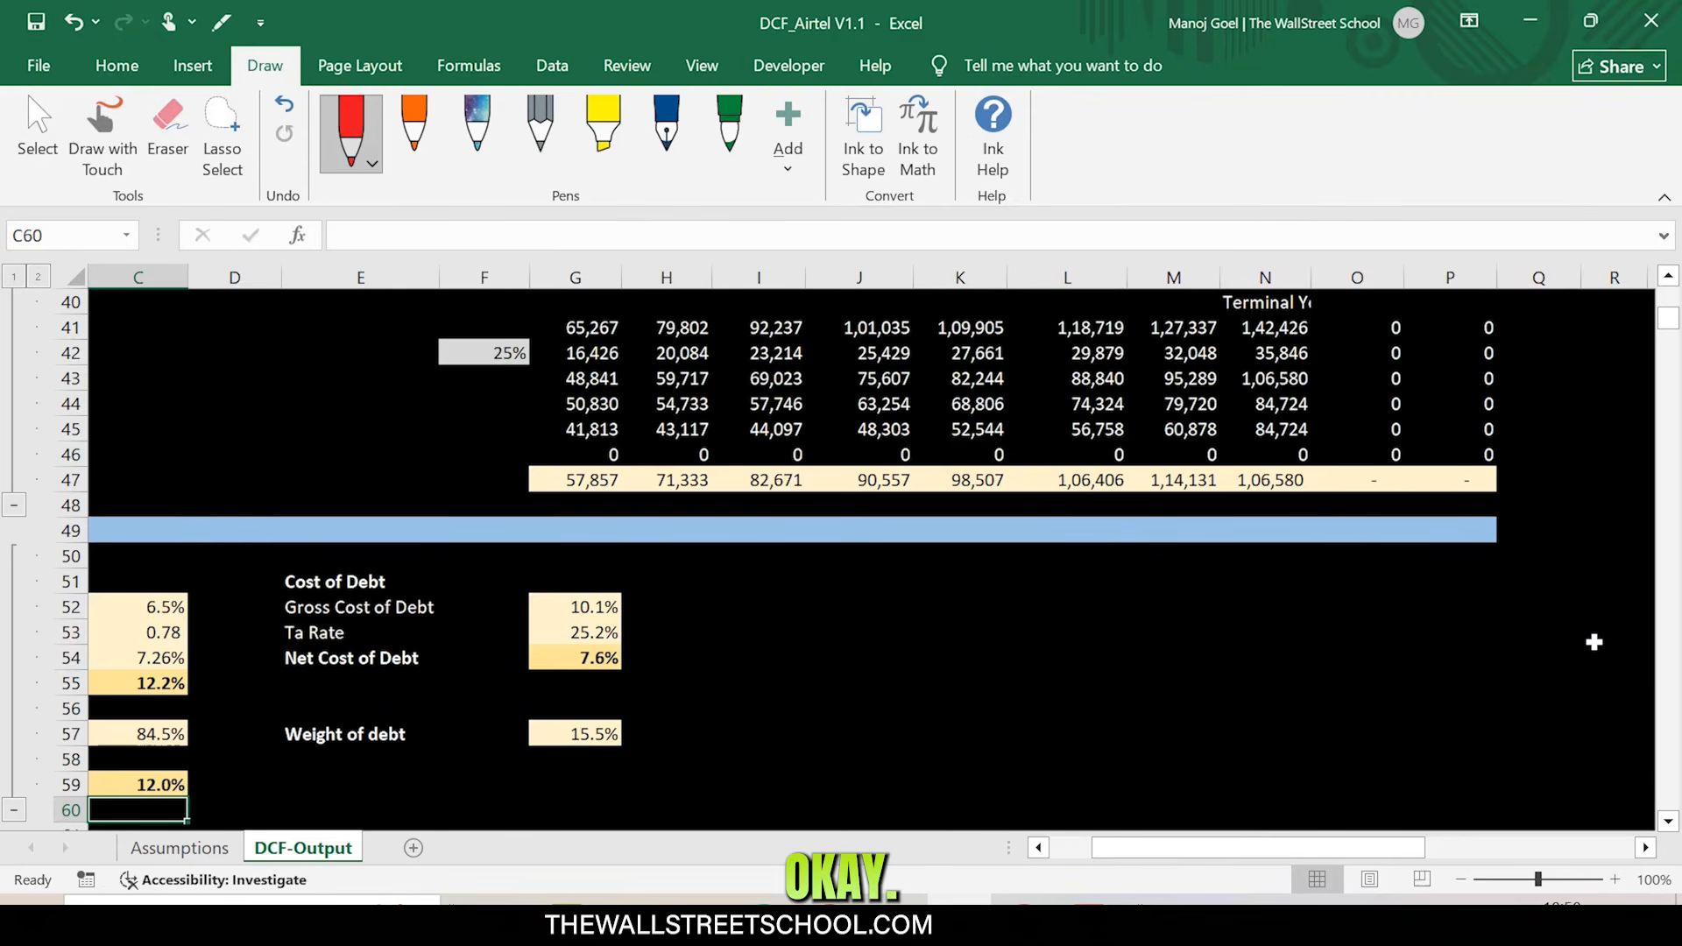
# - Check the DCF Value Per Share in U15 and re-enter the unchanged W9 formula to generate a new random iteration
pyautogui.scroll(13, 1594, 642)
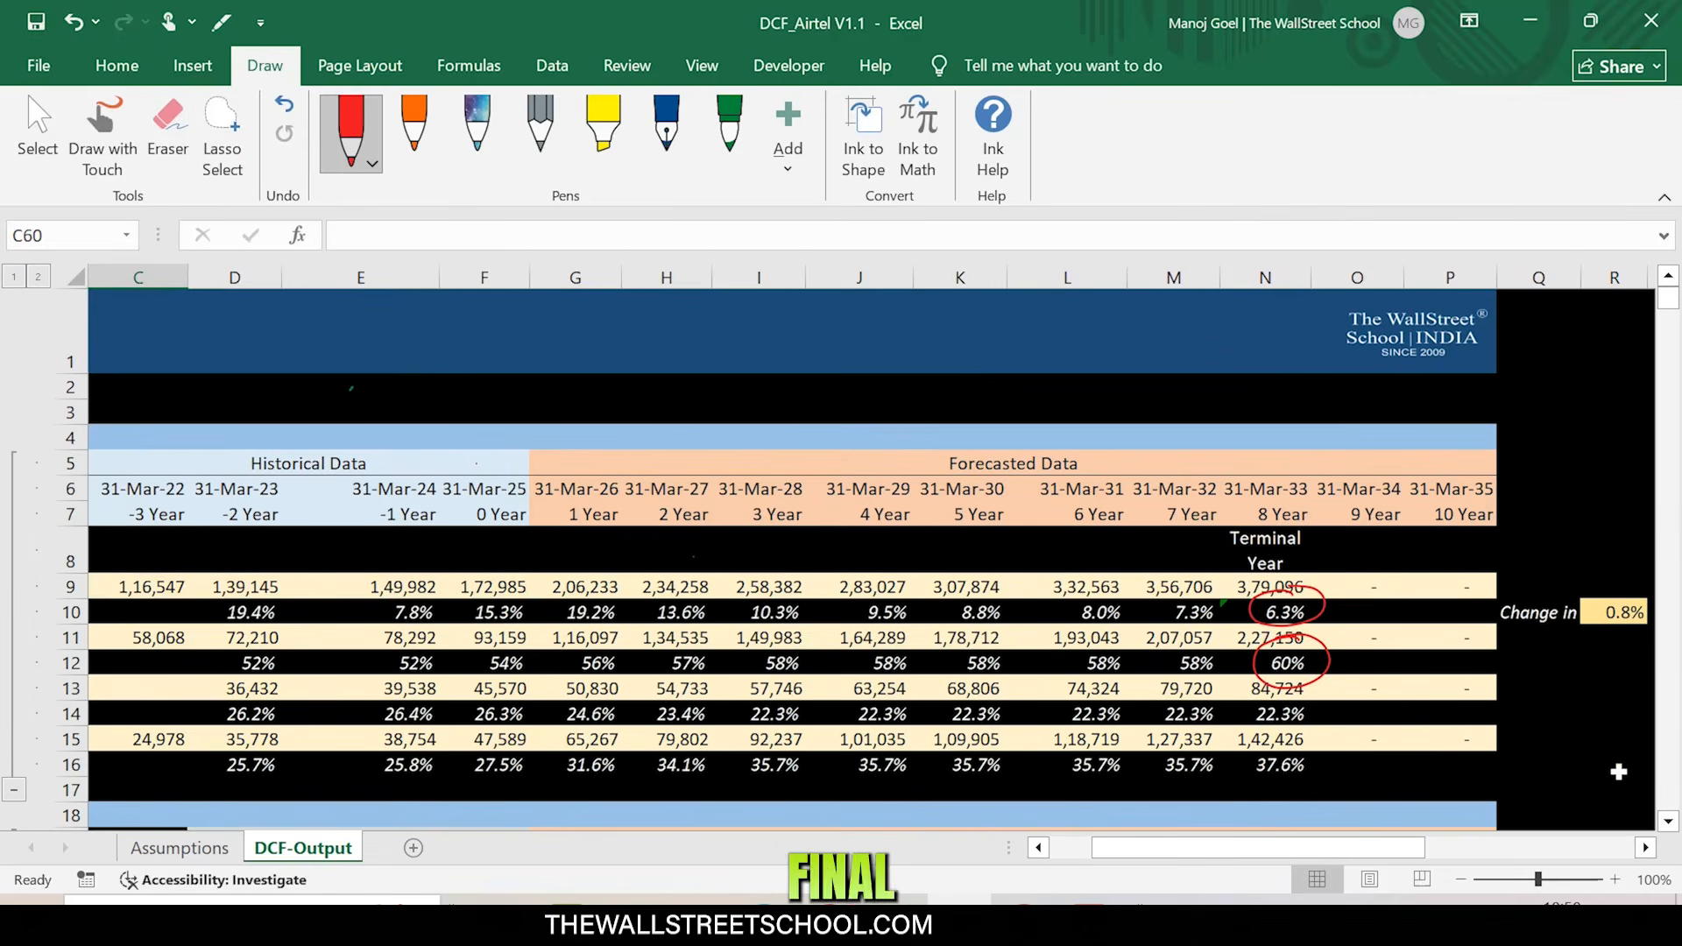
pyautogui.hscroll(6, 1618, 765)
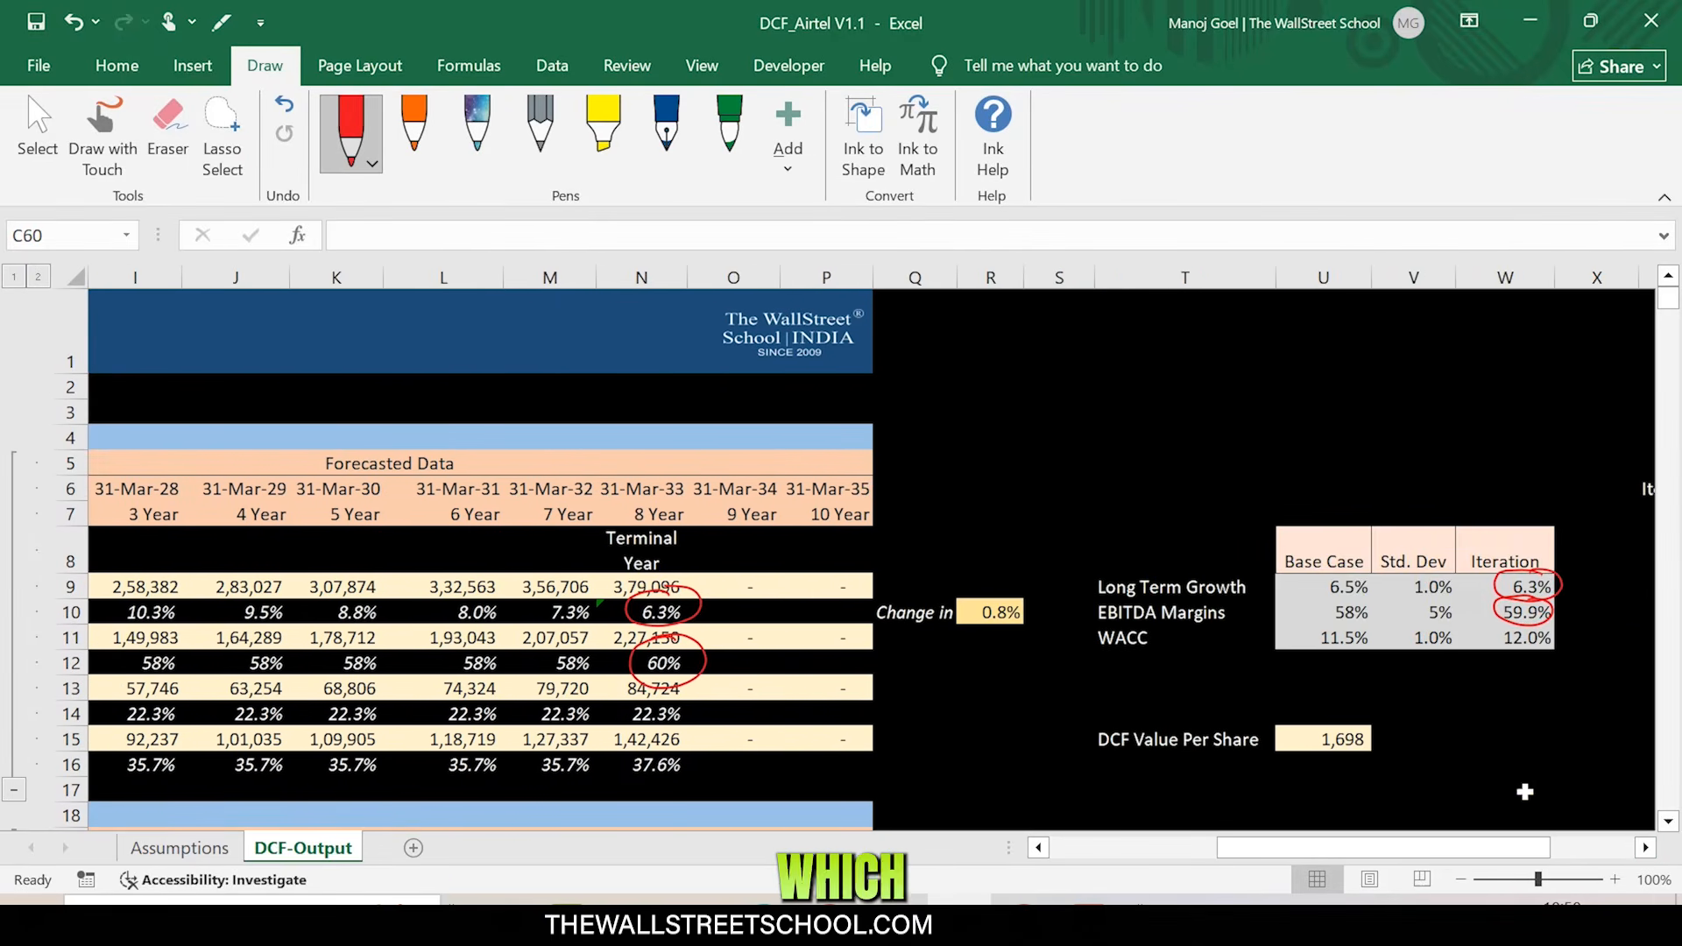
pyautogui.click(1323, 740)
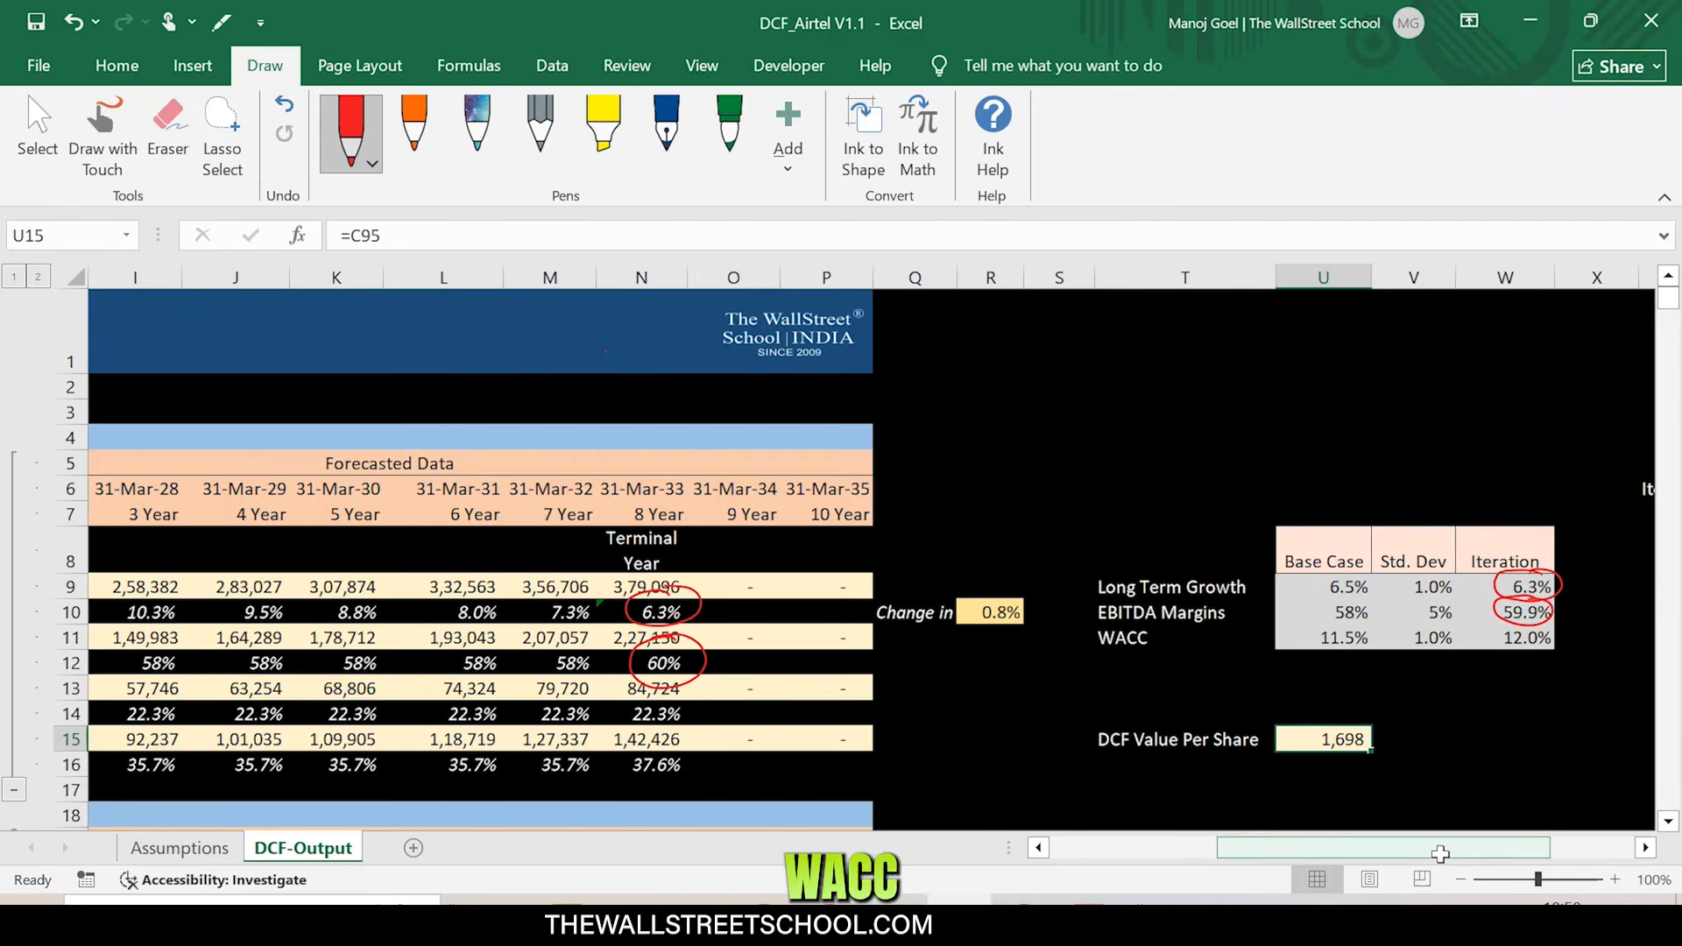
pyautogui.click(1473, 594)
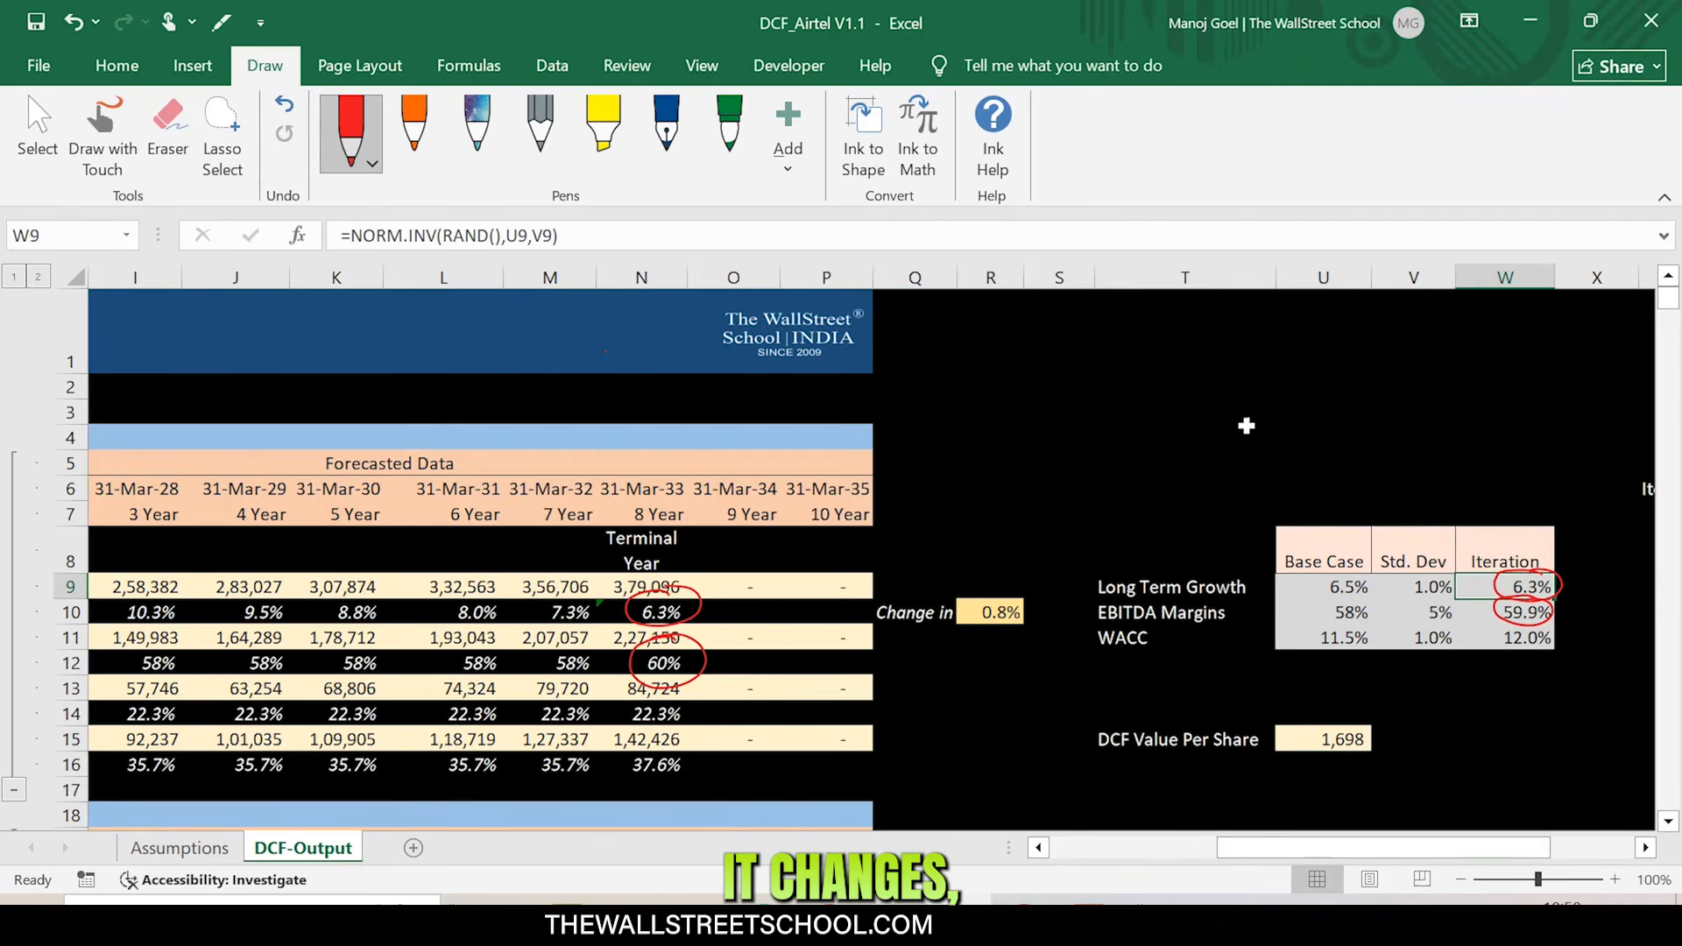
pyautogui.click(729, 234)
pyautogui.press('Return')
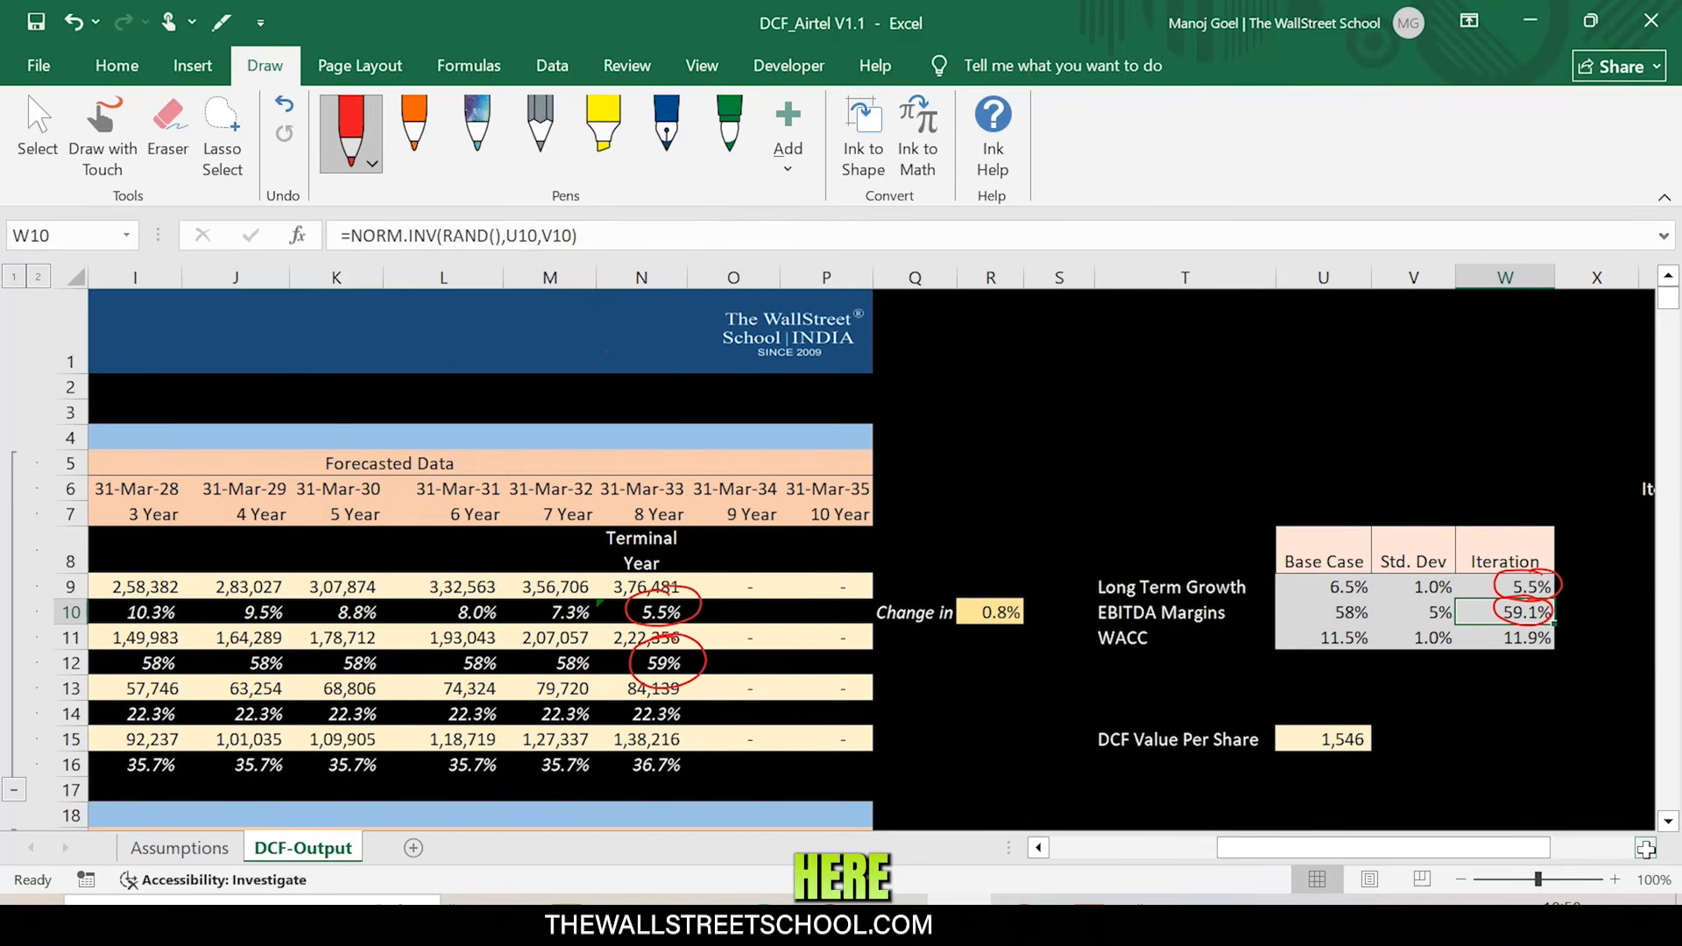
# - Examine the full list of iteration numbers in column Y, from Y7 down to Y1006
pyautogui.hscroll(5, 1078, 500)
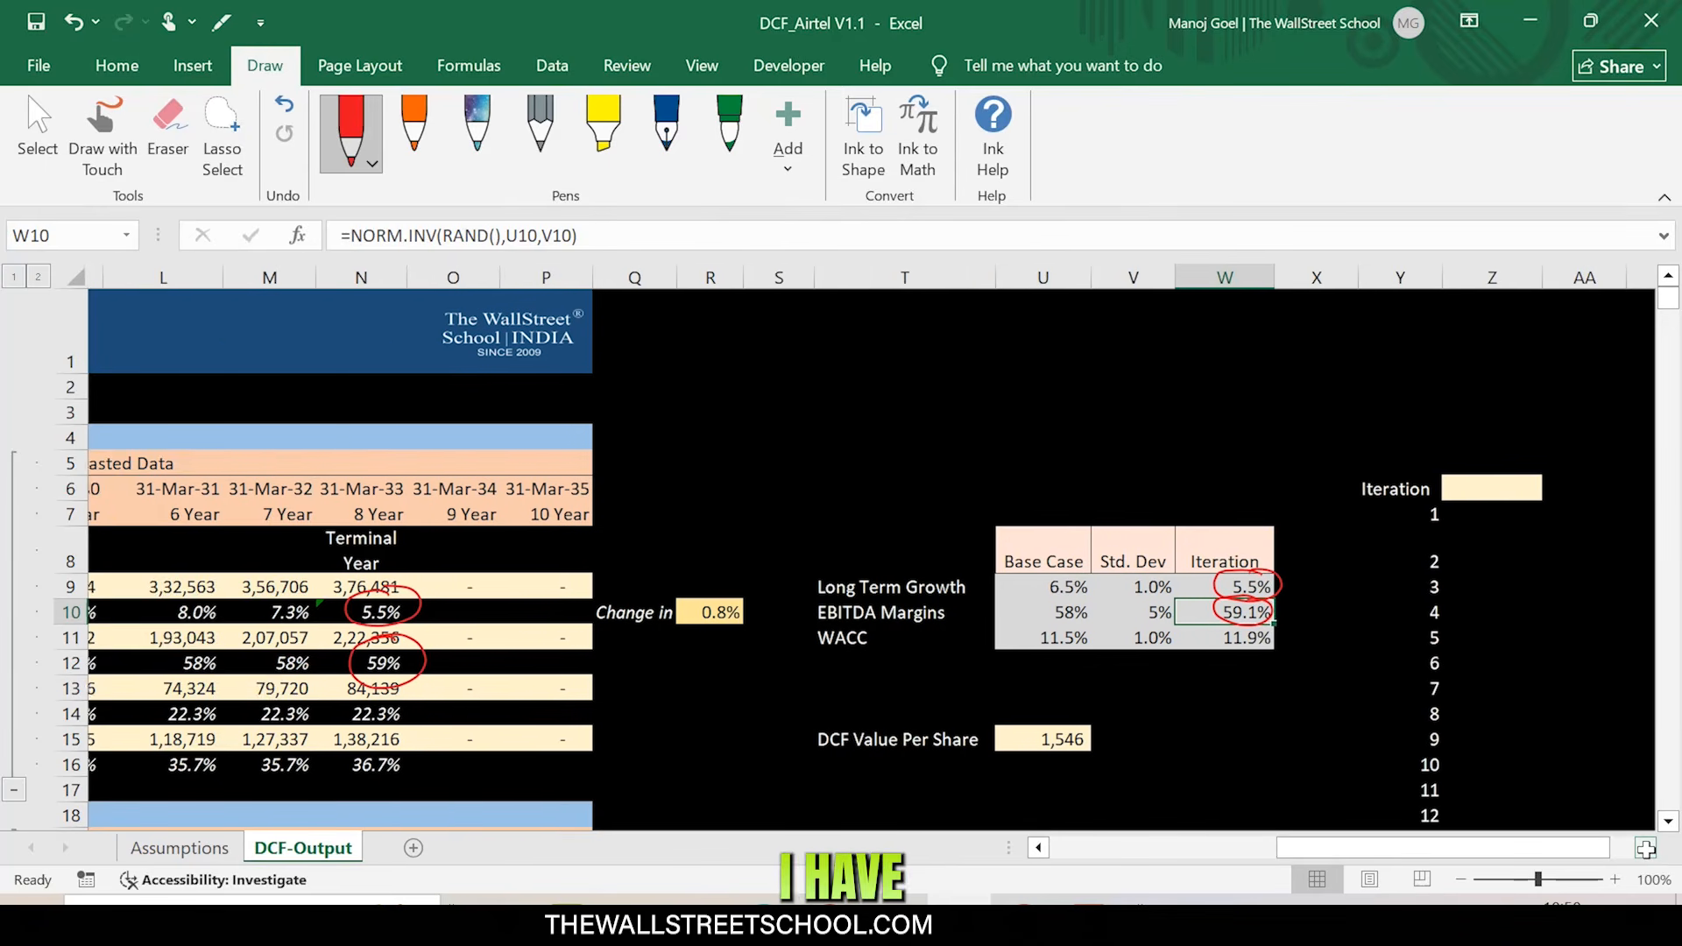
pyautogui.click(1167, 504)
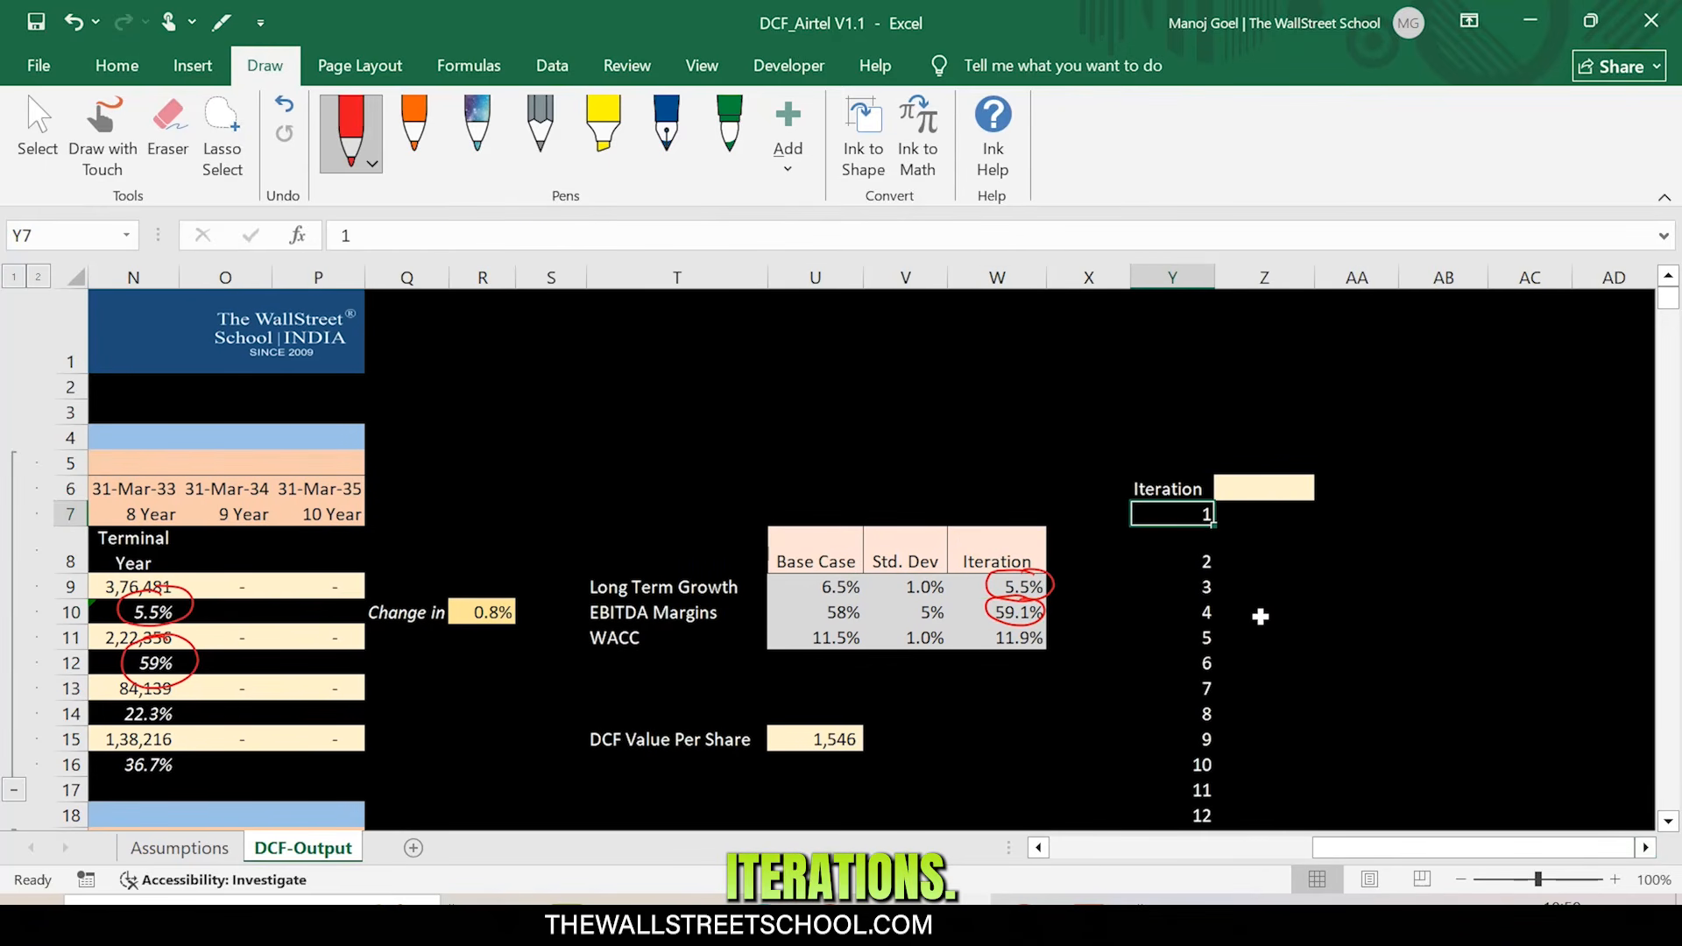
pyautogui.hotkey('ctrl', 'shift', 'Down')
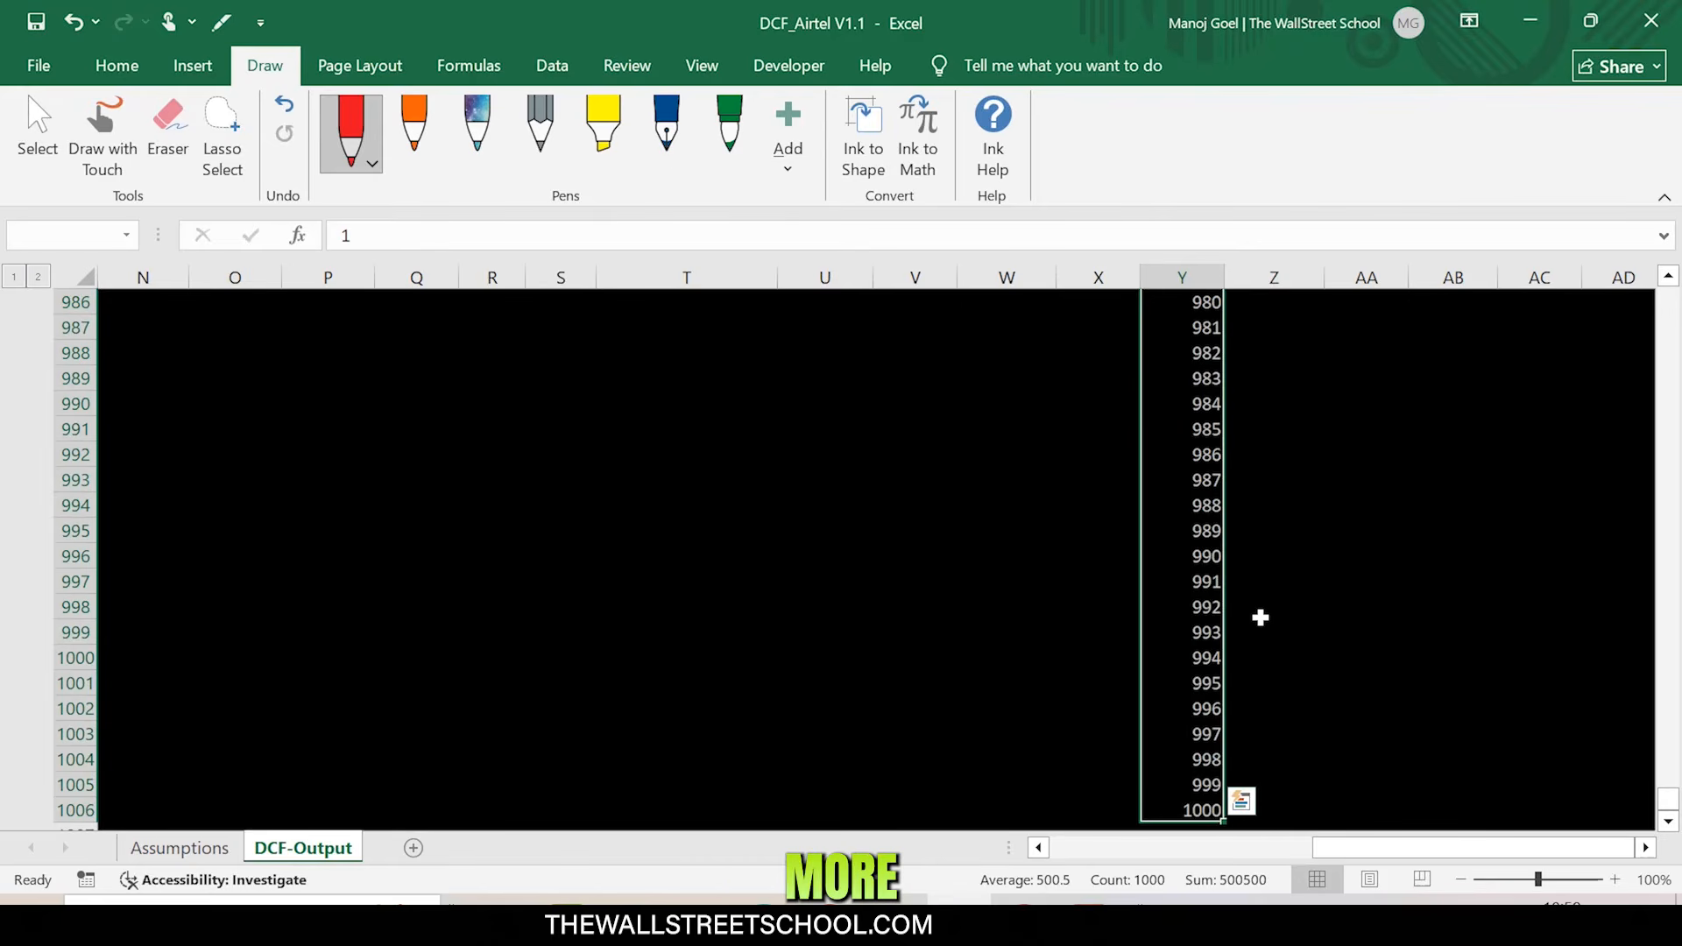
pyautogui.press('Up')
pyautogui.press('Up')
pyautogui.press('Up')
pyautogui.press('Up')
pyautogui.press('Up')
pyautogui.press('Up')
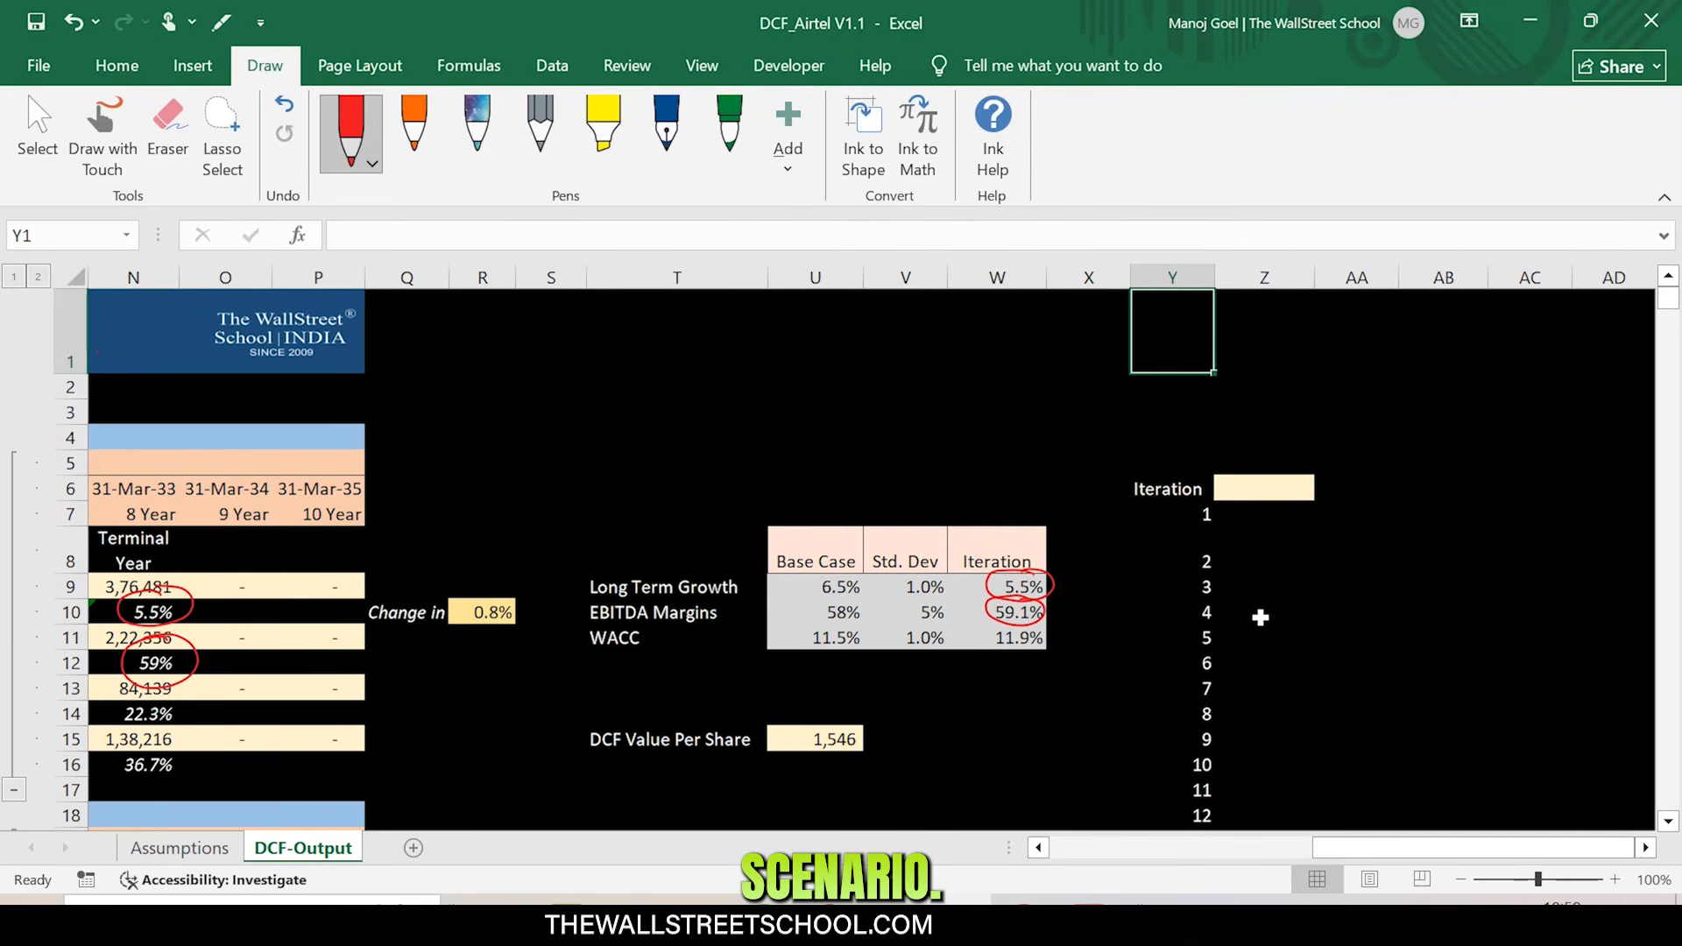
# - Link cell Z6 beside the Iteration label to the DCF Value Per Share in U15
pyautogui.press('Down')
pyautogui.press('Down')
pyautogui.press('Down')
pyautogui.press('Down')
pyautogui.press('Down')
pyautogui.press('Right')
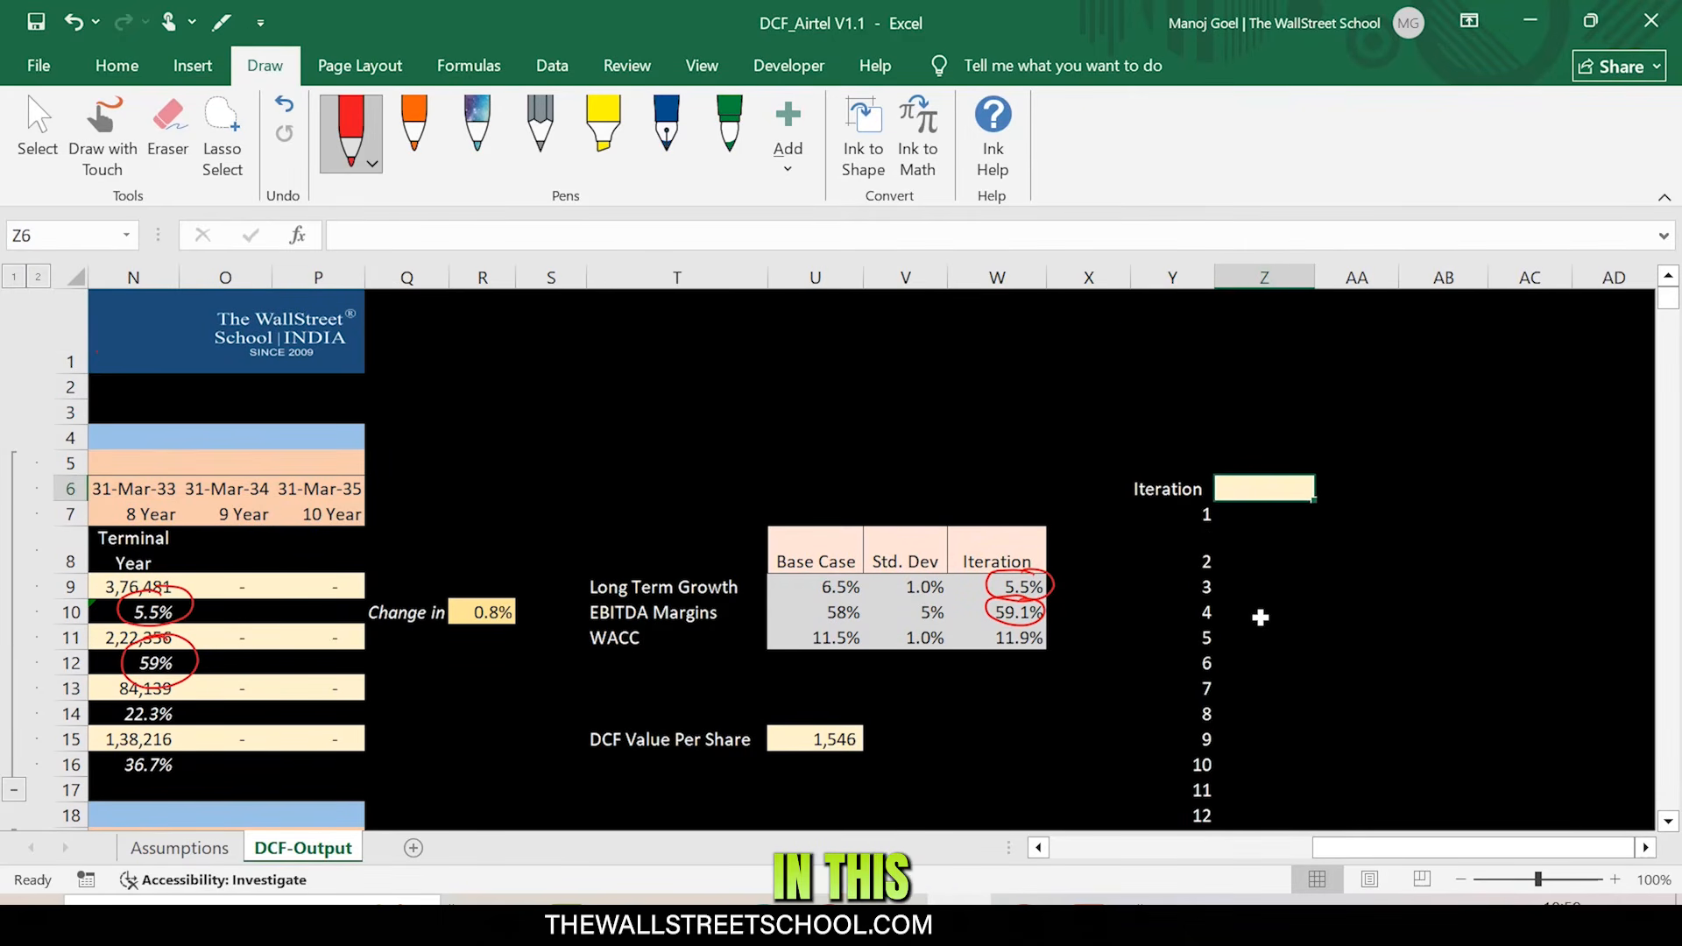
pyautogui.write('=')
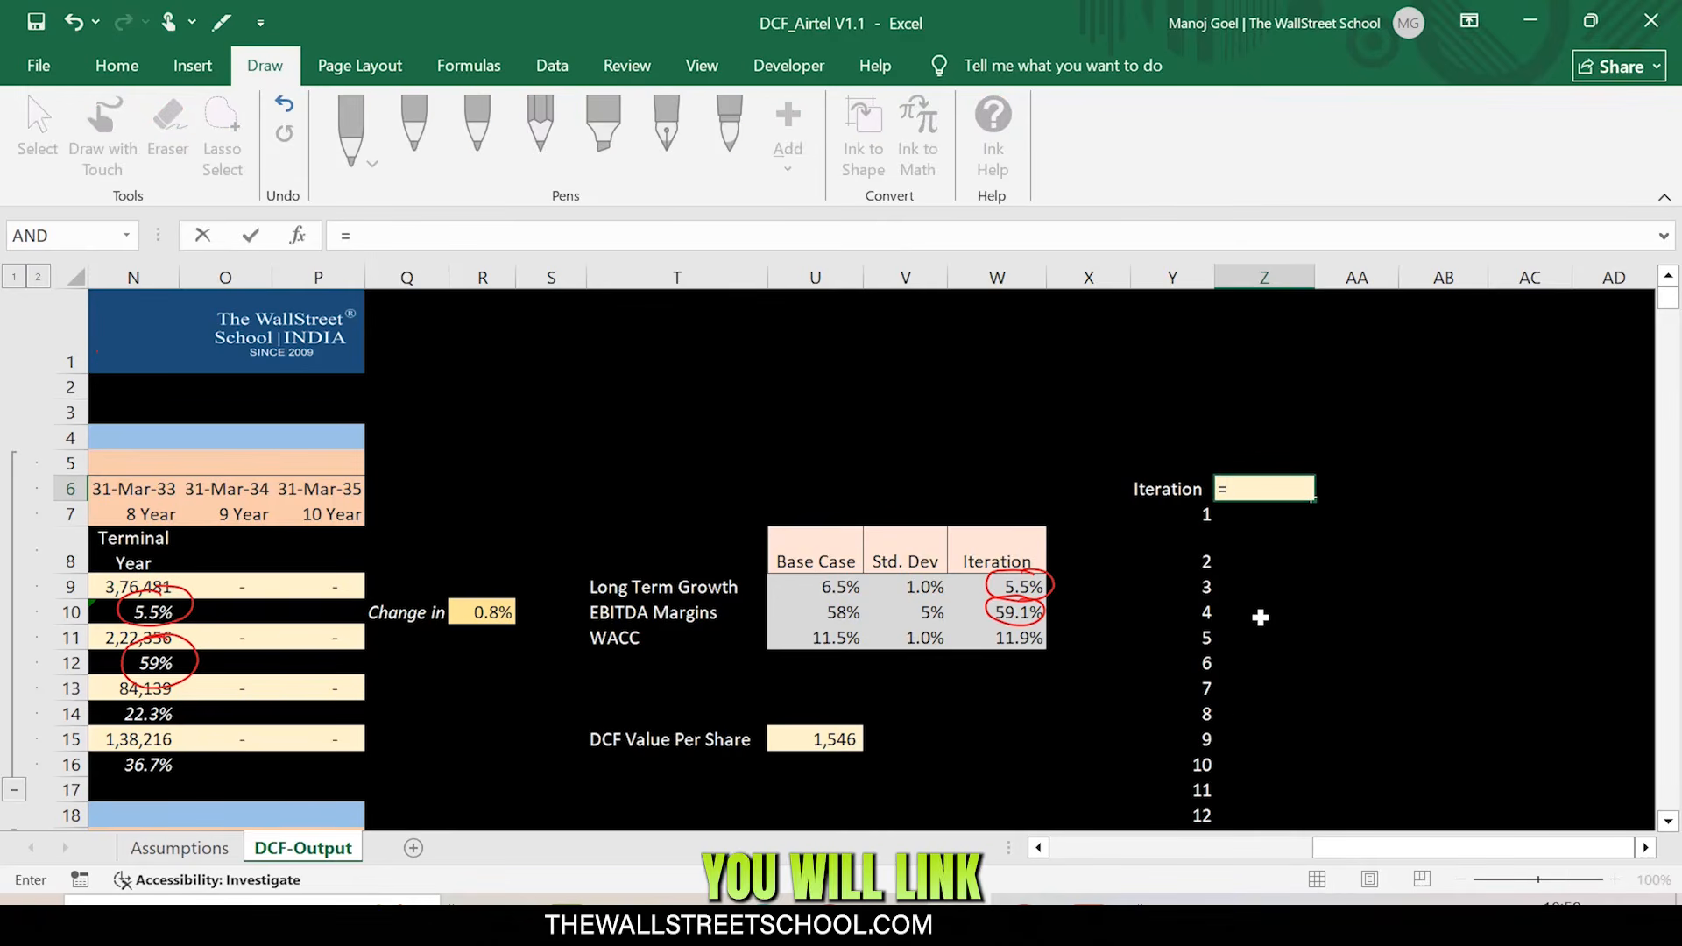
pyautogui.click(808, 738)
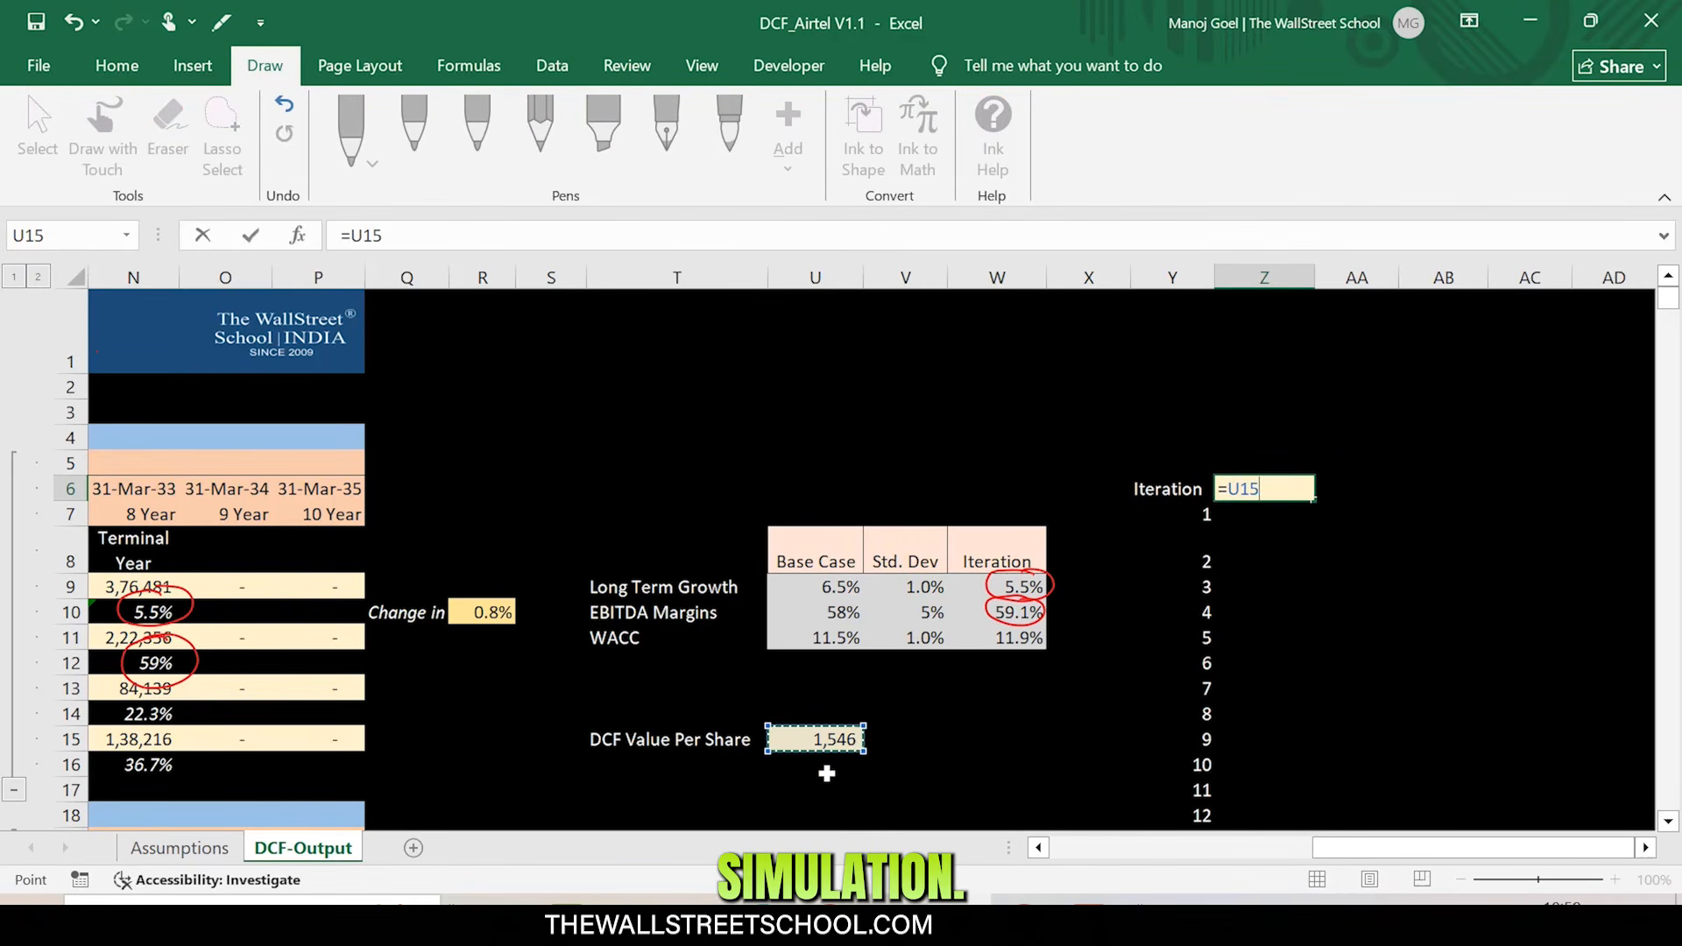
pyautogui.press('Return')
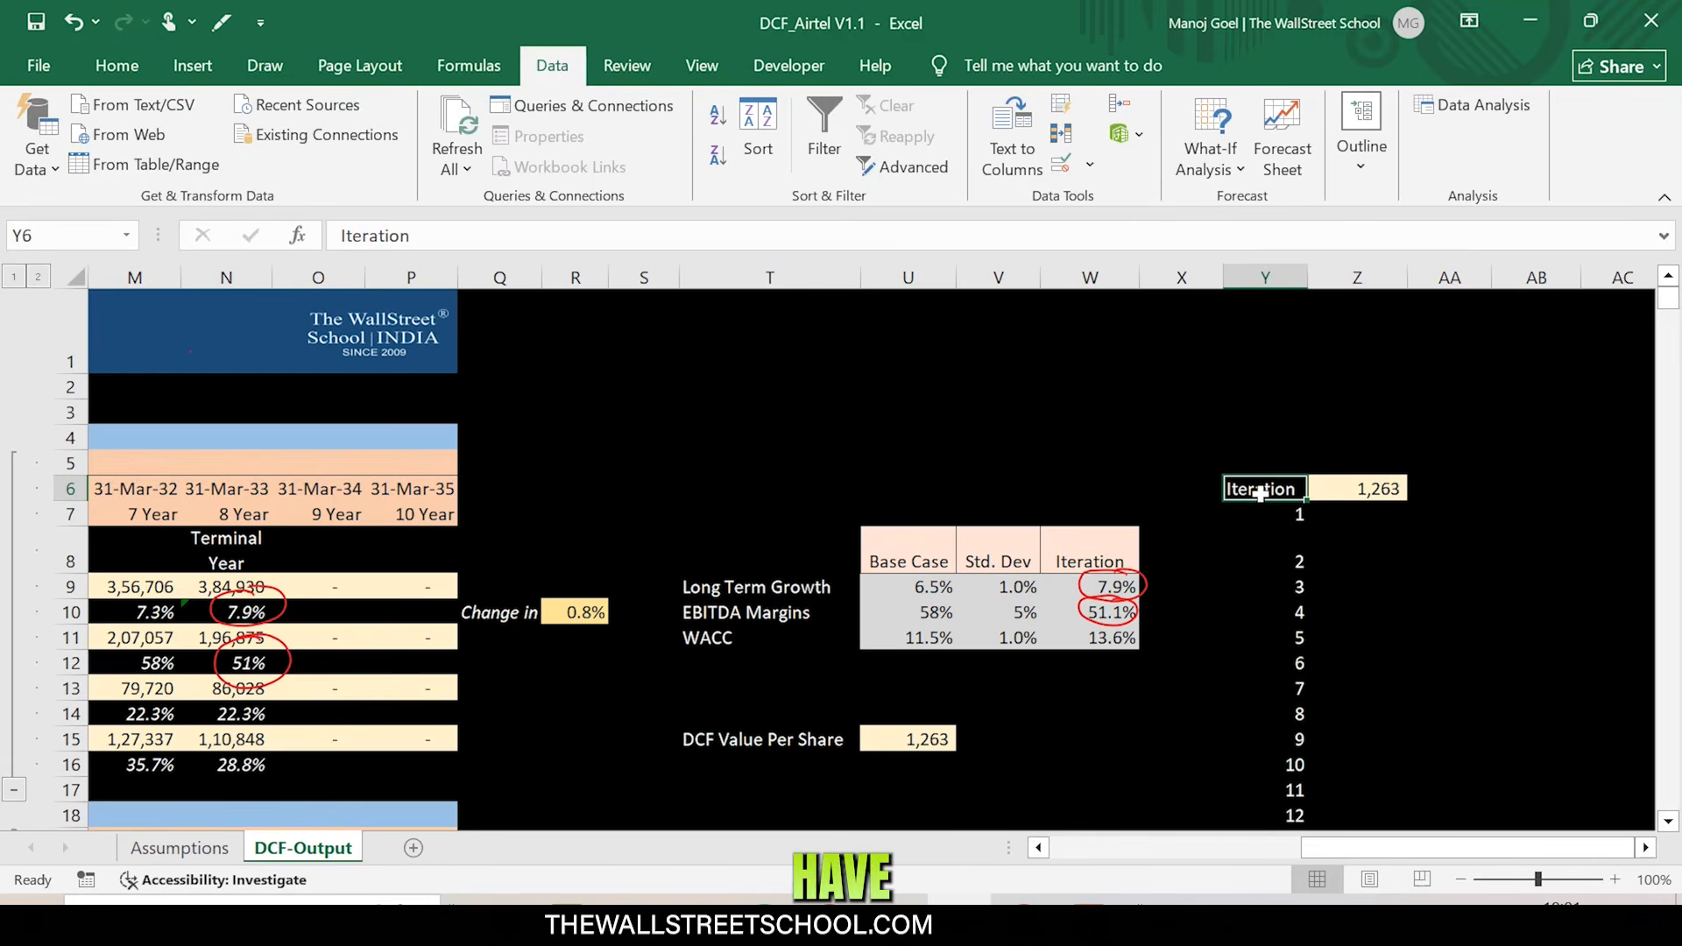
# - Create a what-if data table over Y6:Z1006 using the blank cell AB10 as the column input cell
pyautogui.hotkey('shift', 'Right')
pyautogui.hotkey('ctrl', 'shift', 'Down')
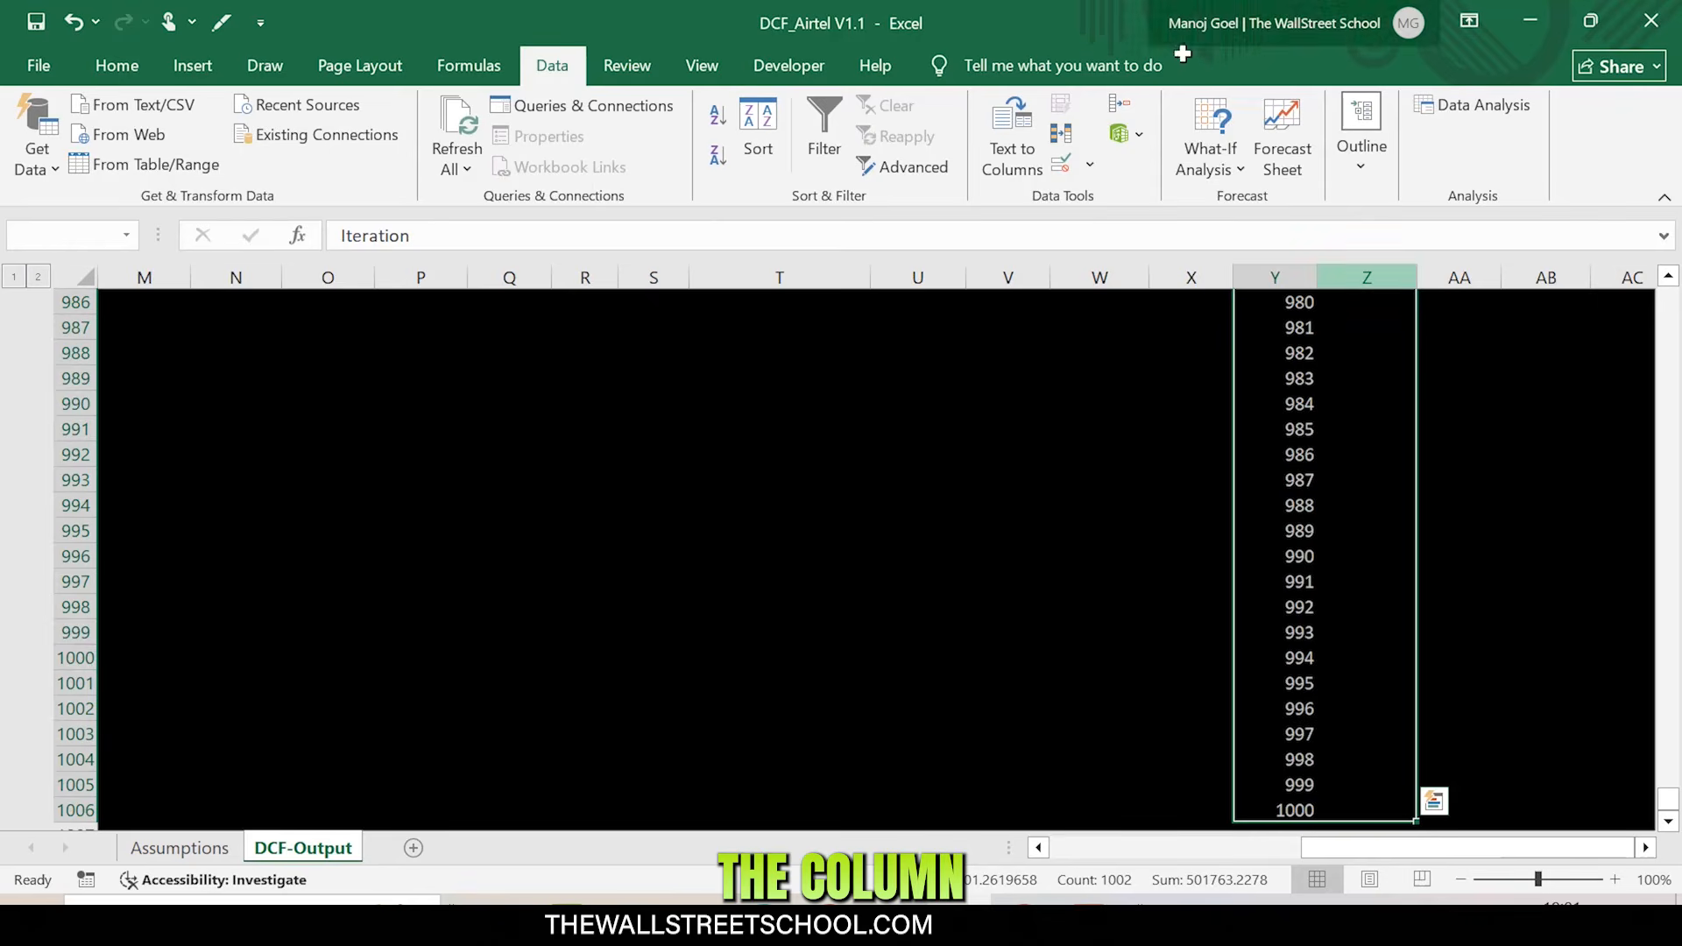
pyautogui.click(1220, 155)
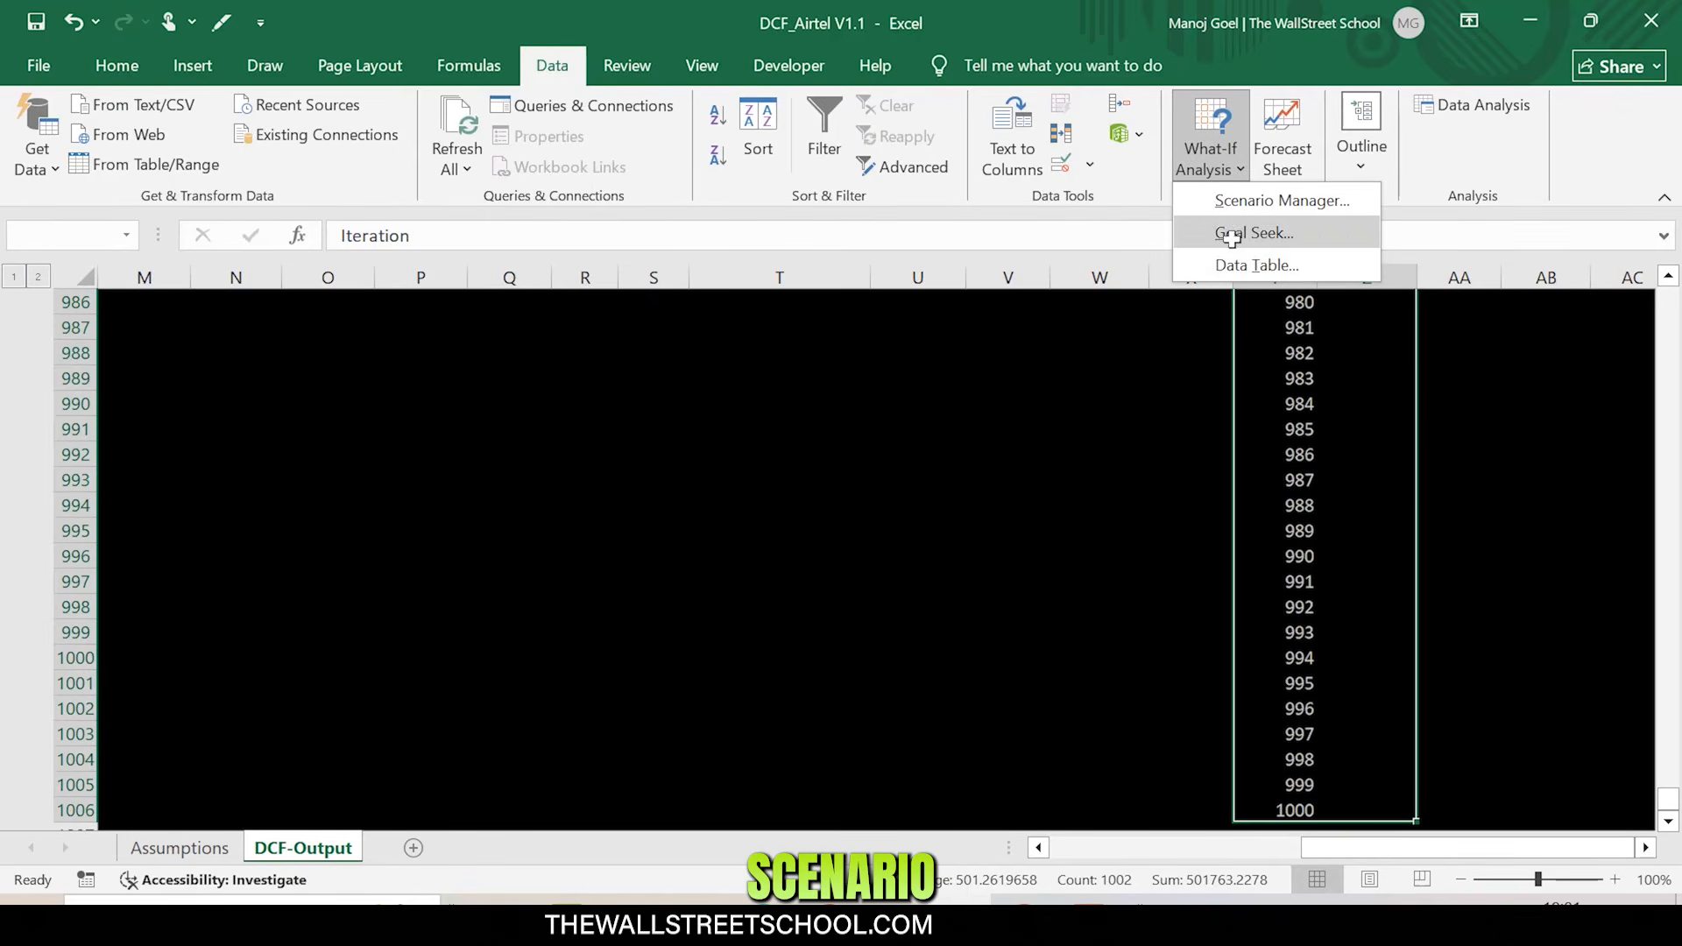
pyautogui.click(1246, 265)
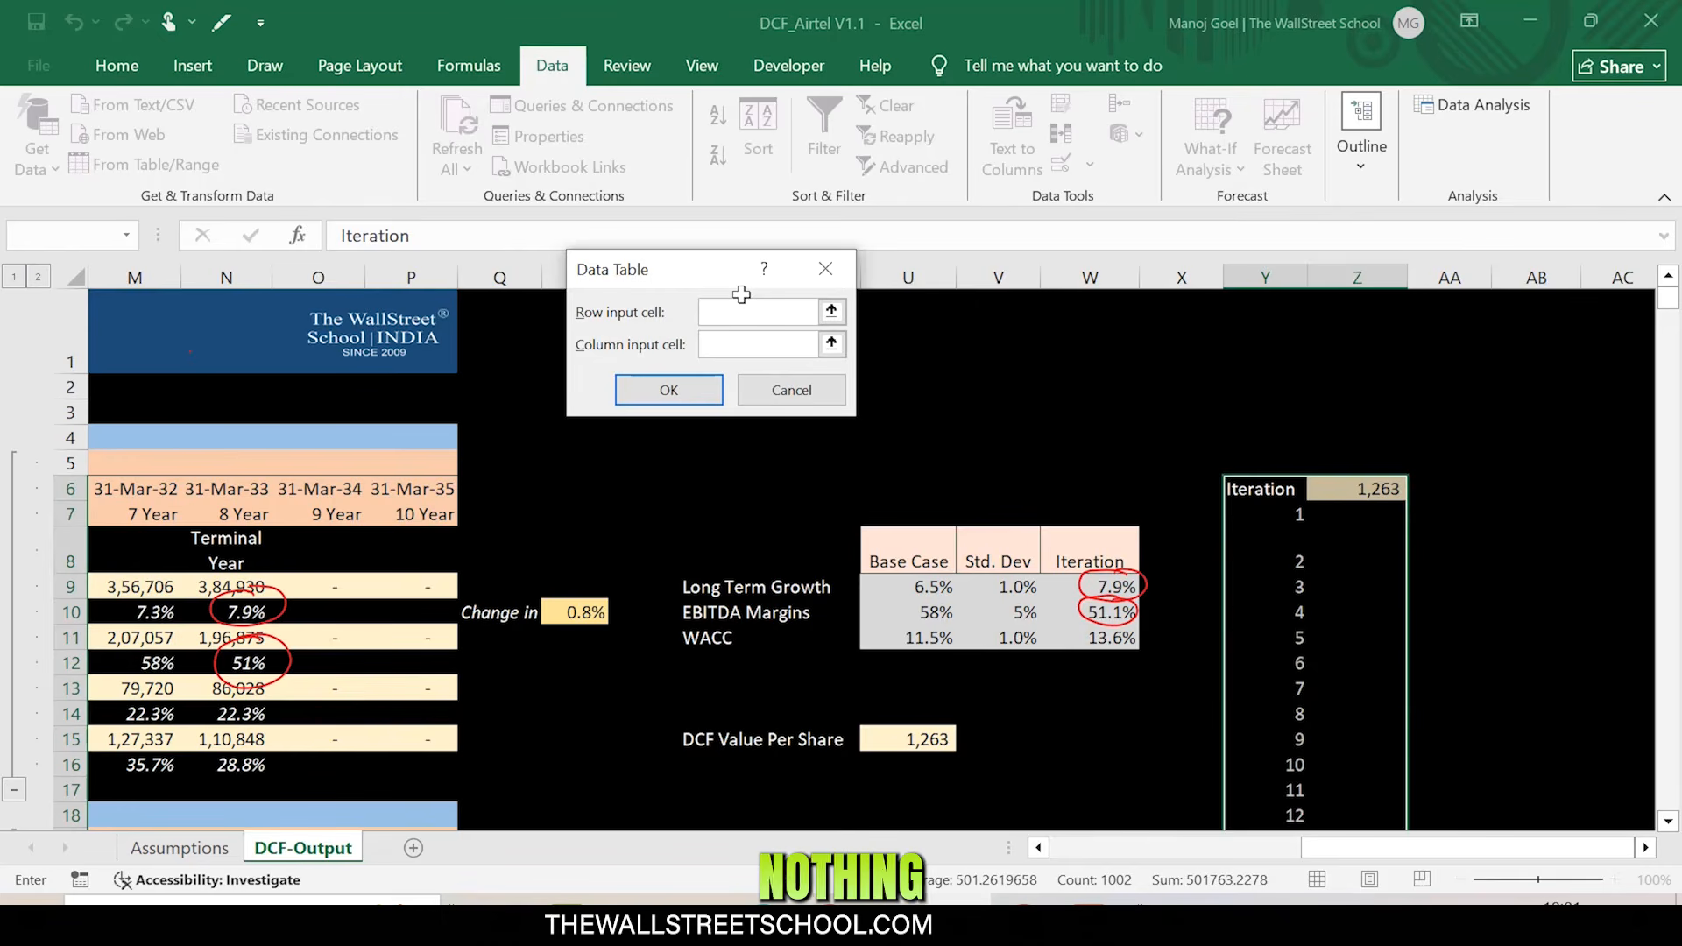
pyautogui.click(751, 343)
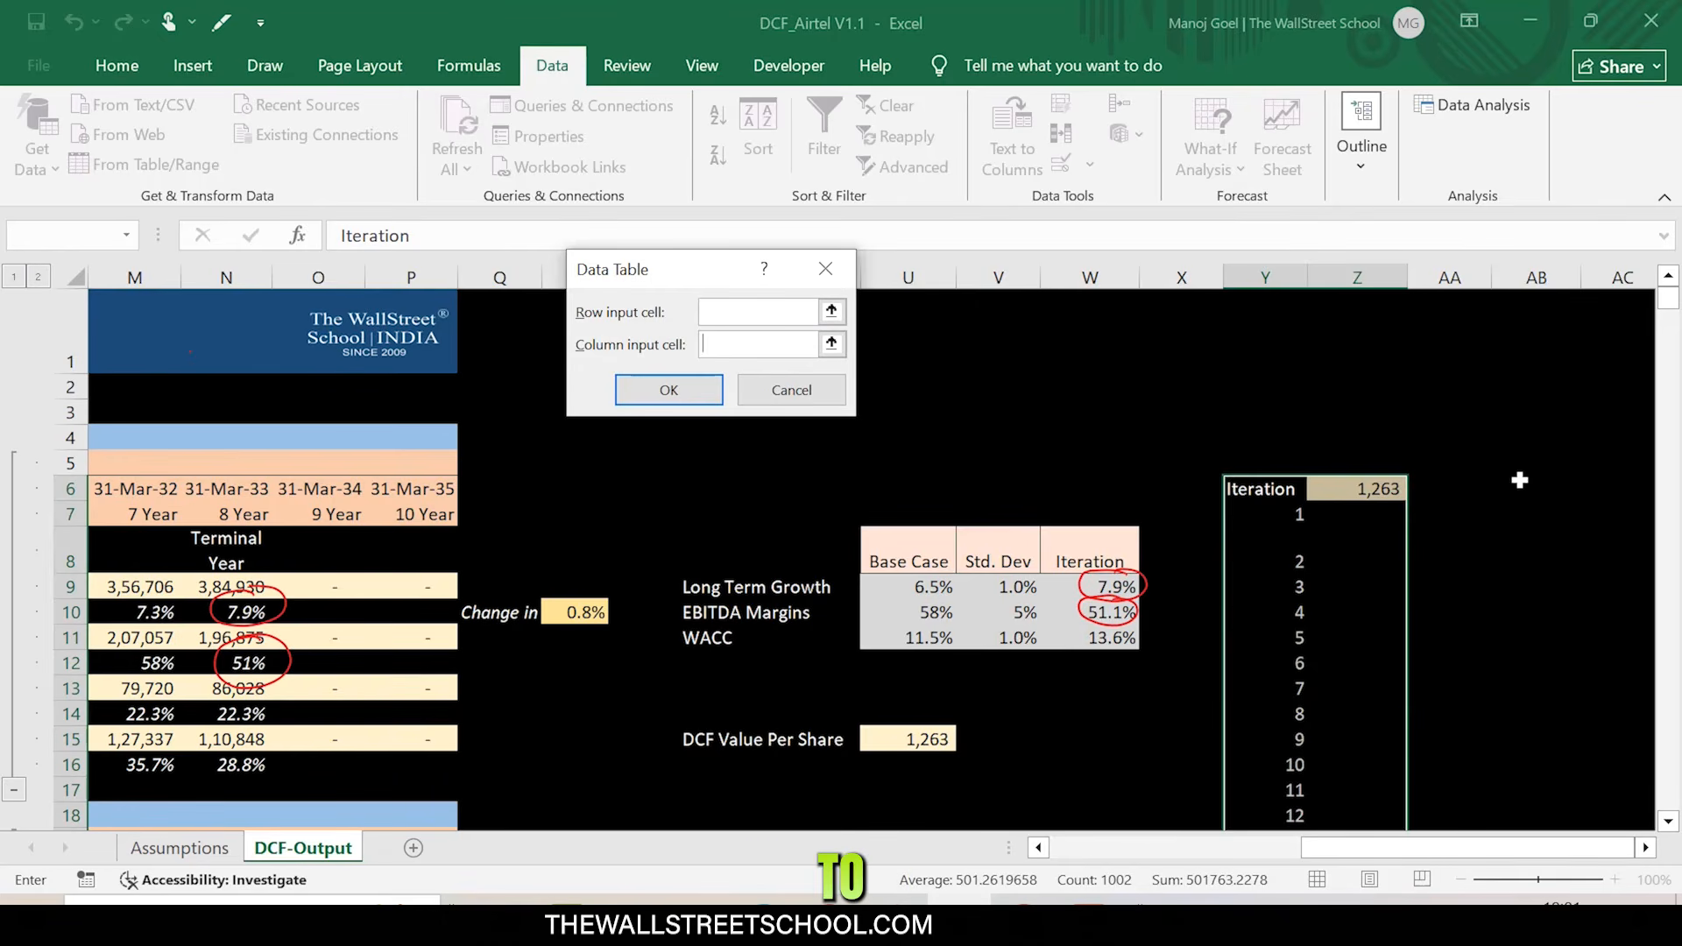
pyautogui.click(1535, 605)
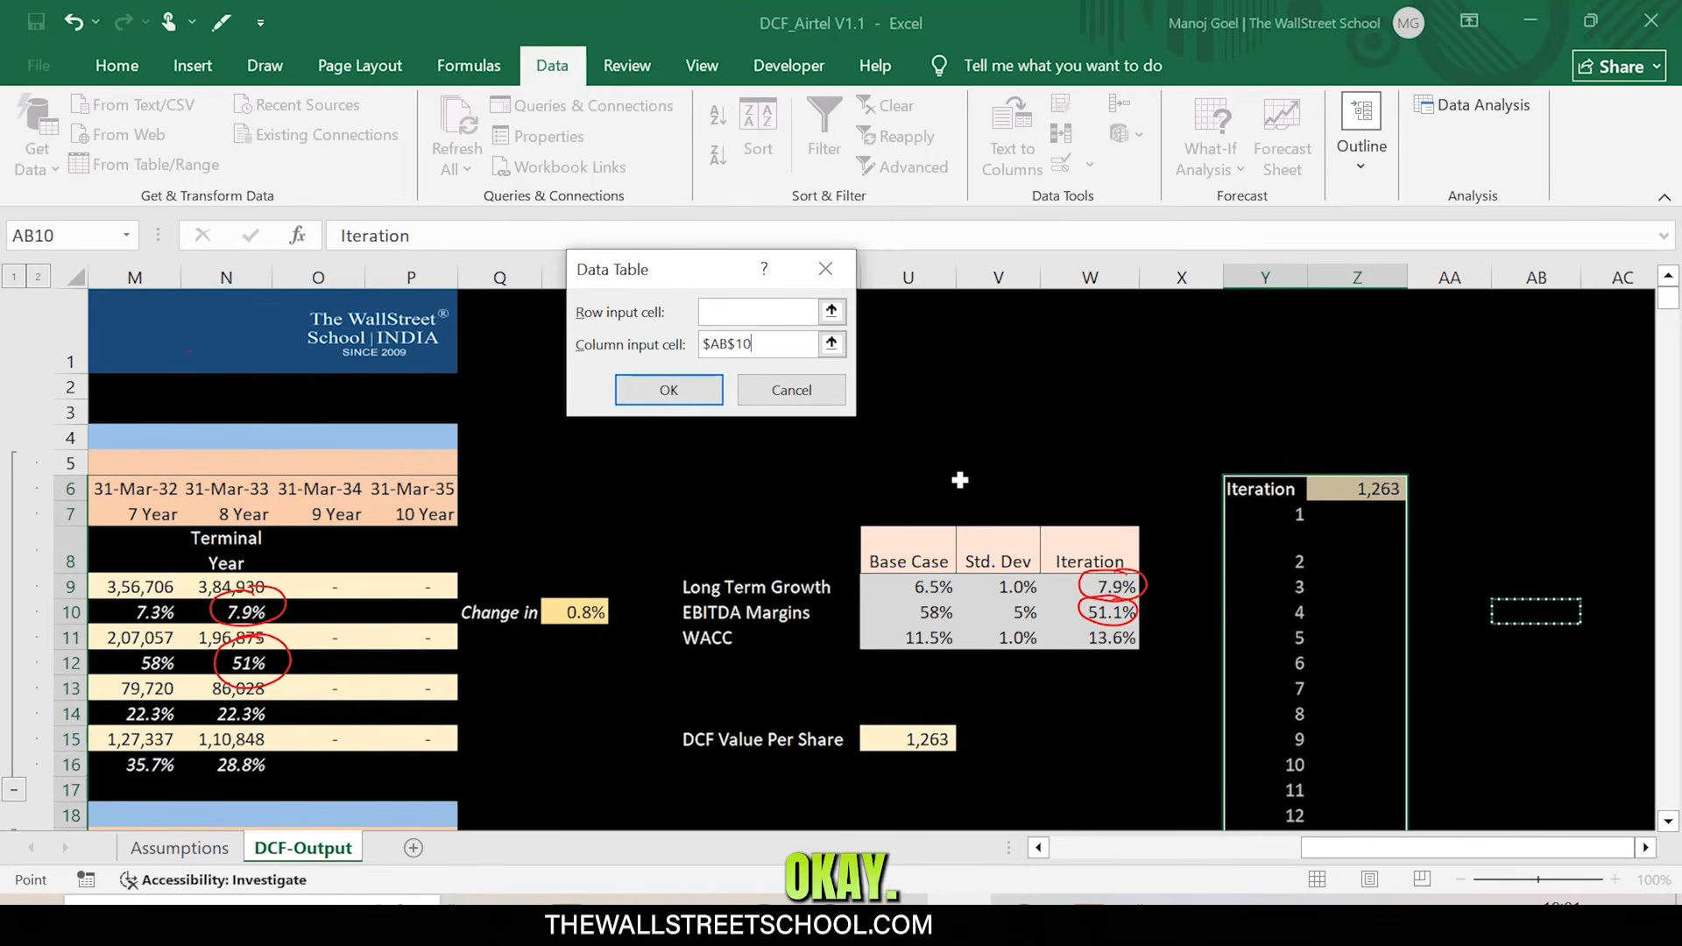
pyautogui.click(687, 388)
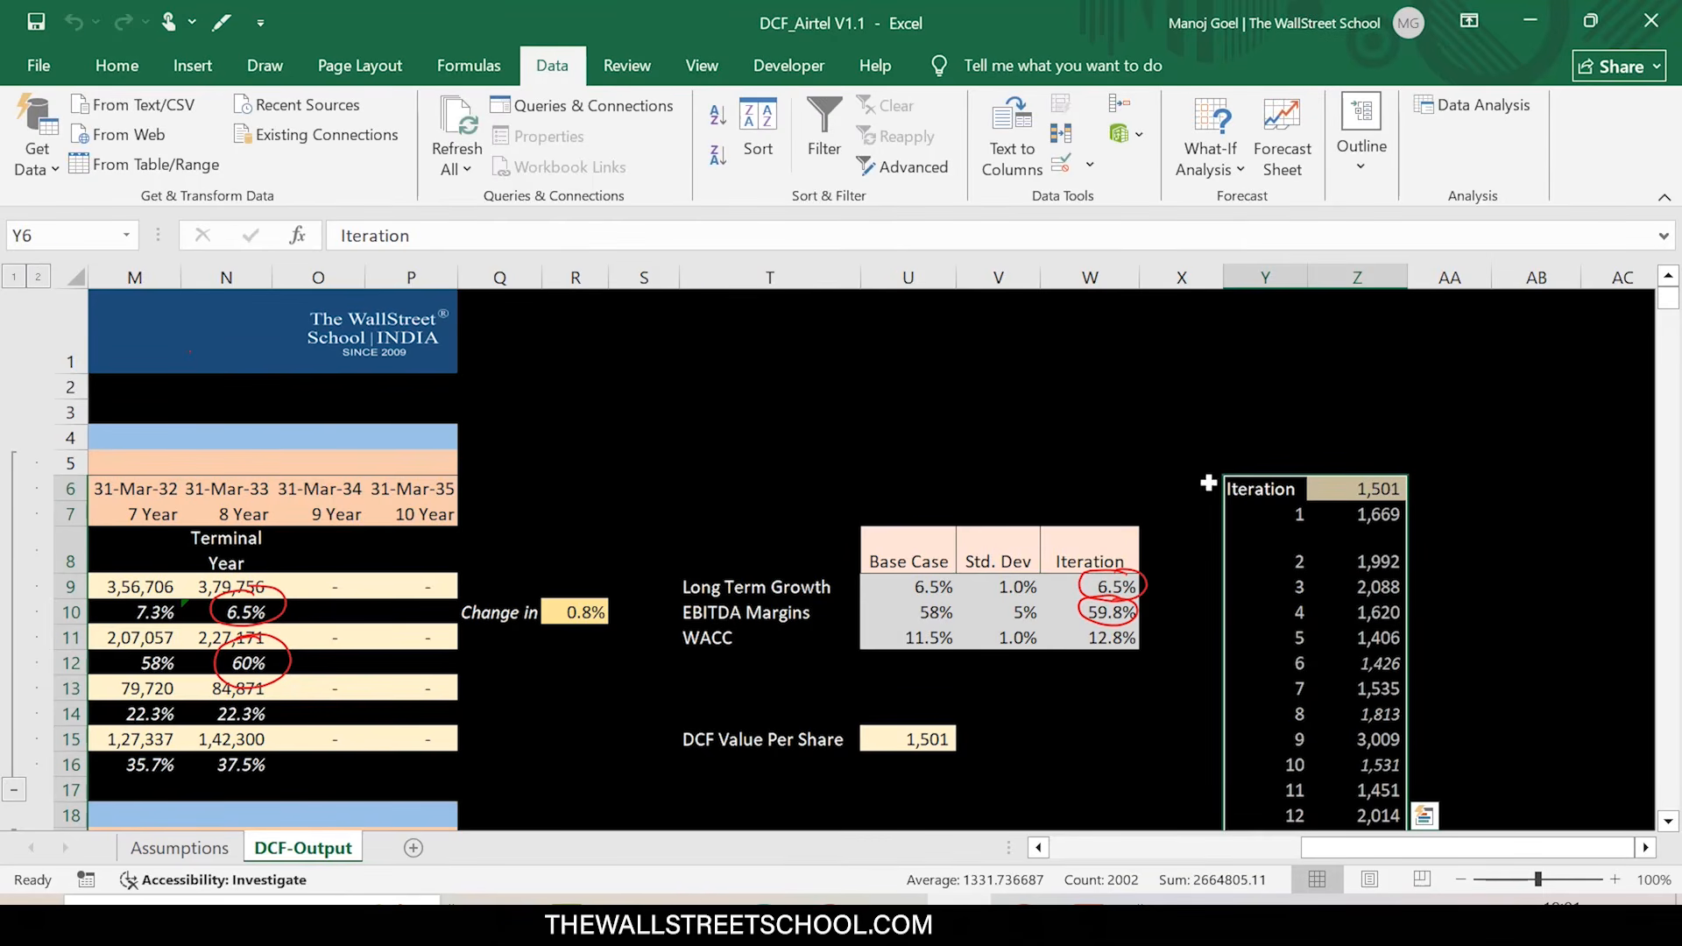
# - Review the simulated DCF values per share in column Z from Z7 down to Z1006
pyautogui.click(1372, 512)
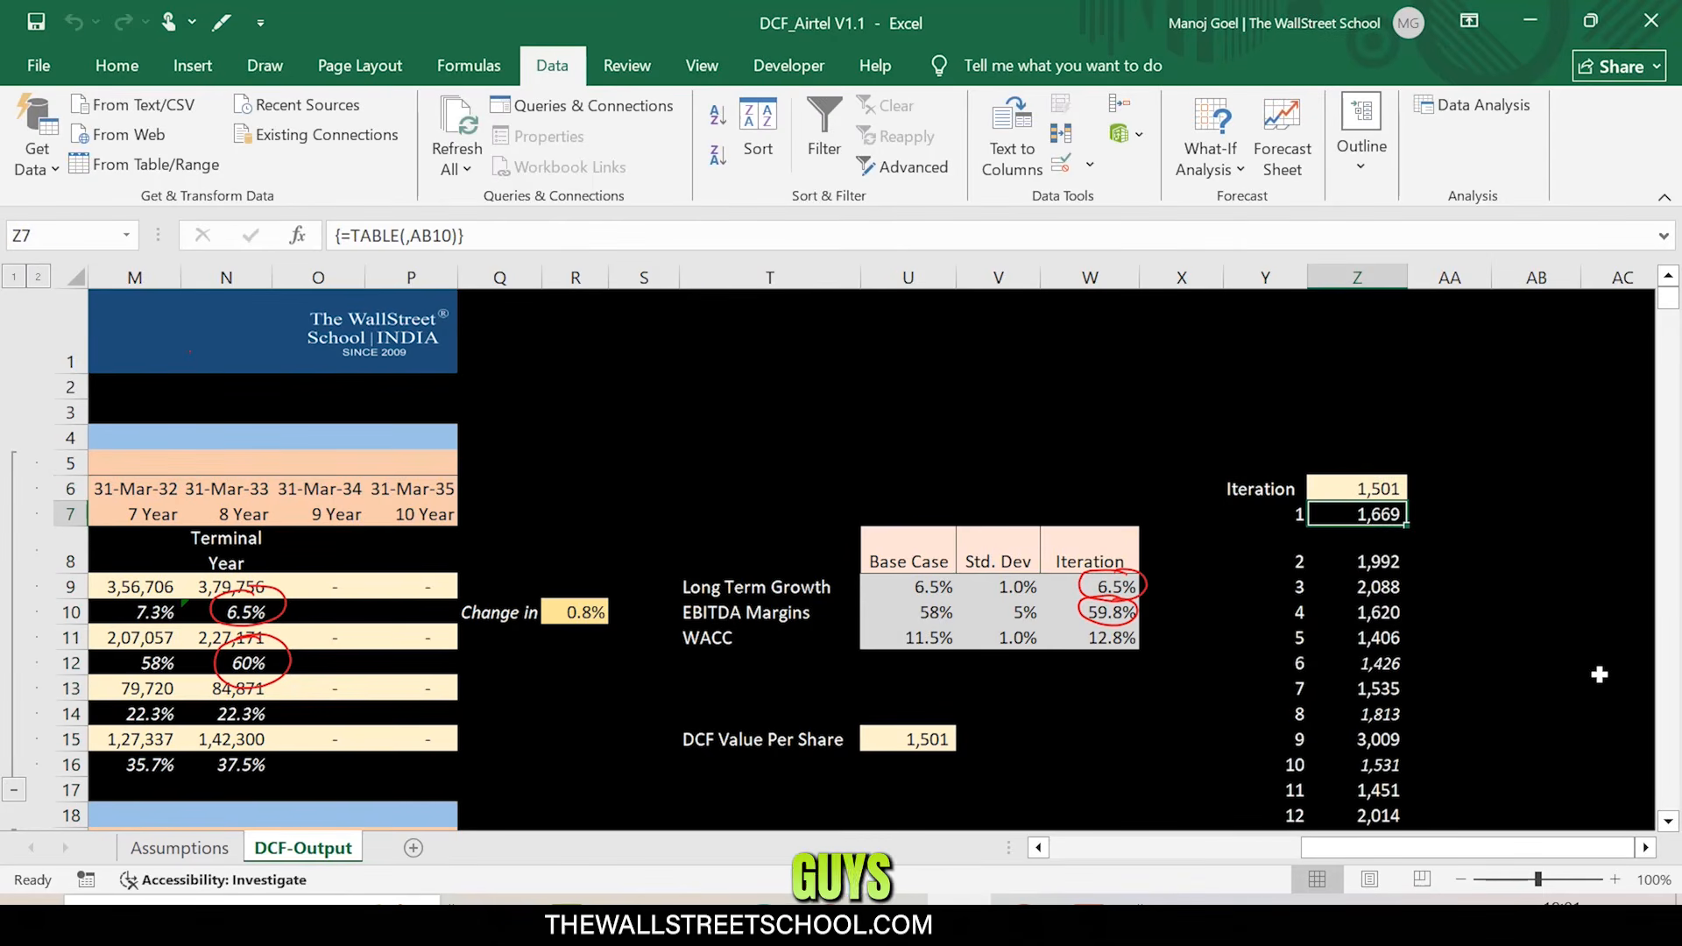
pyautogui.hotkey('ctrl', 'shift', 'Down')
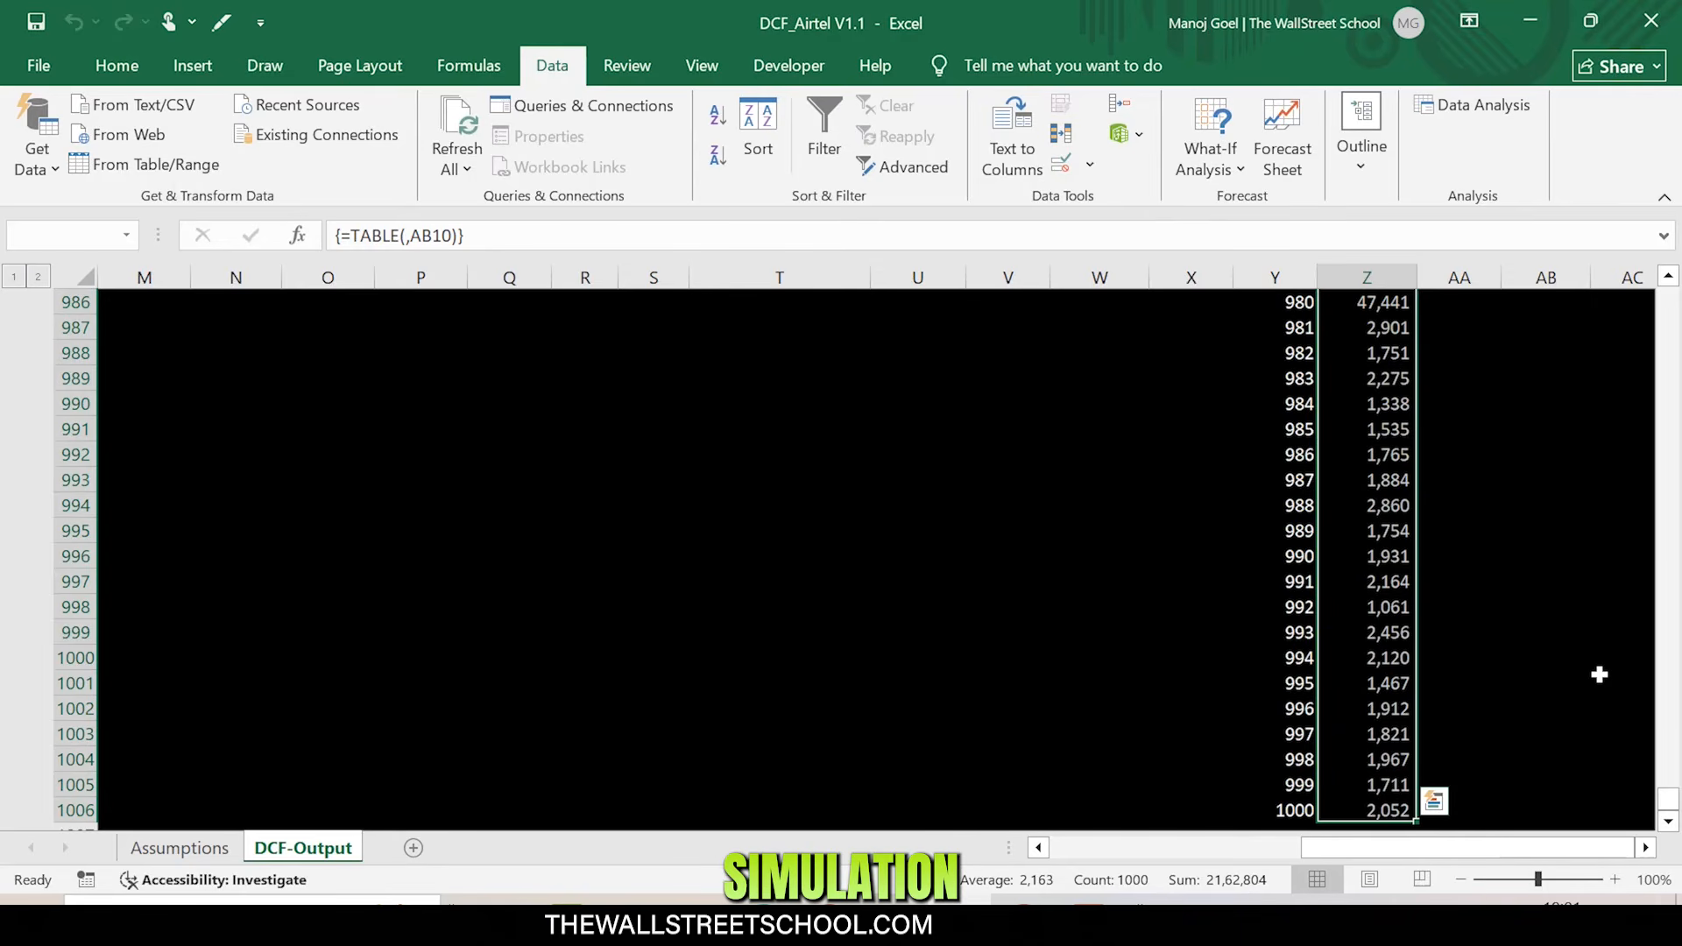
pyautogui.scroll(20, 1599, 675)
pyautogui.scroll(19, 1591, 677)
pyautogui.moveTo(1670, 732); pyautogui.dragTo(1669, 298)
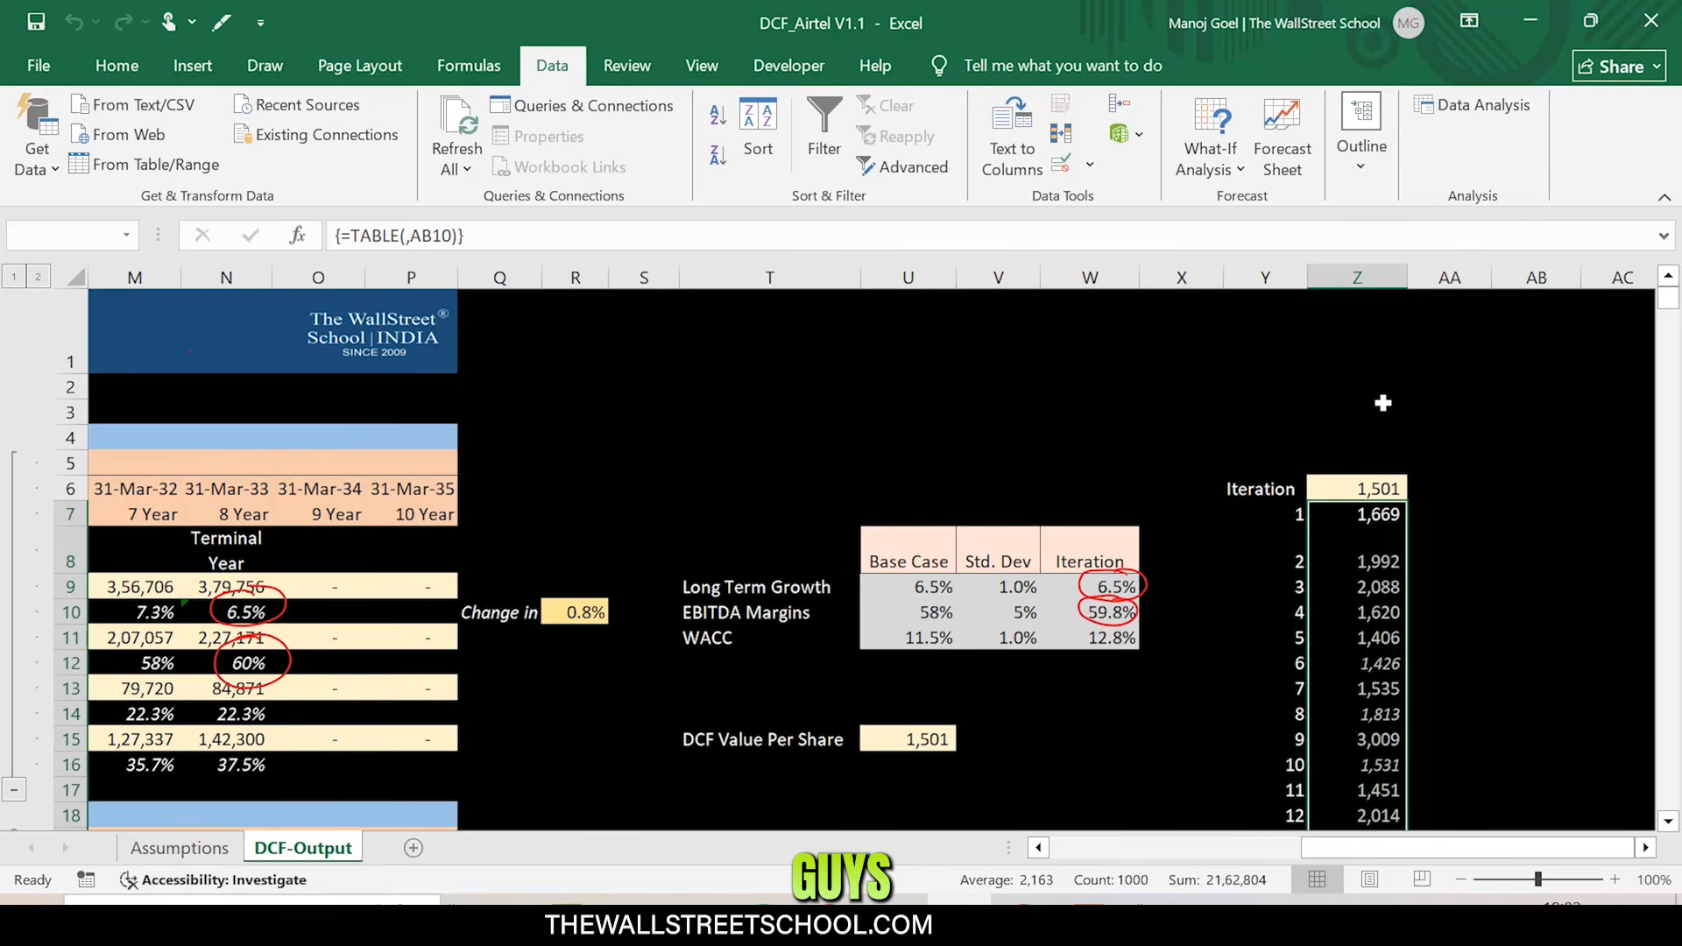
# - Label cell Y2 "Average" and calculate the average of the simulated values in Z6:Z1006 in cell Z2
pyautogui.click(1370, 362)
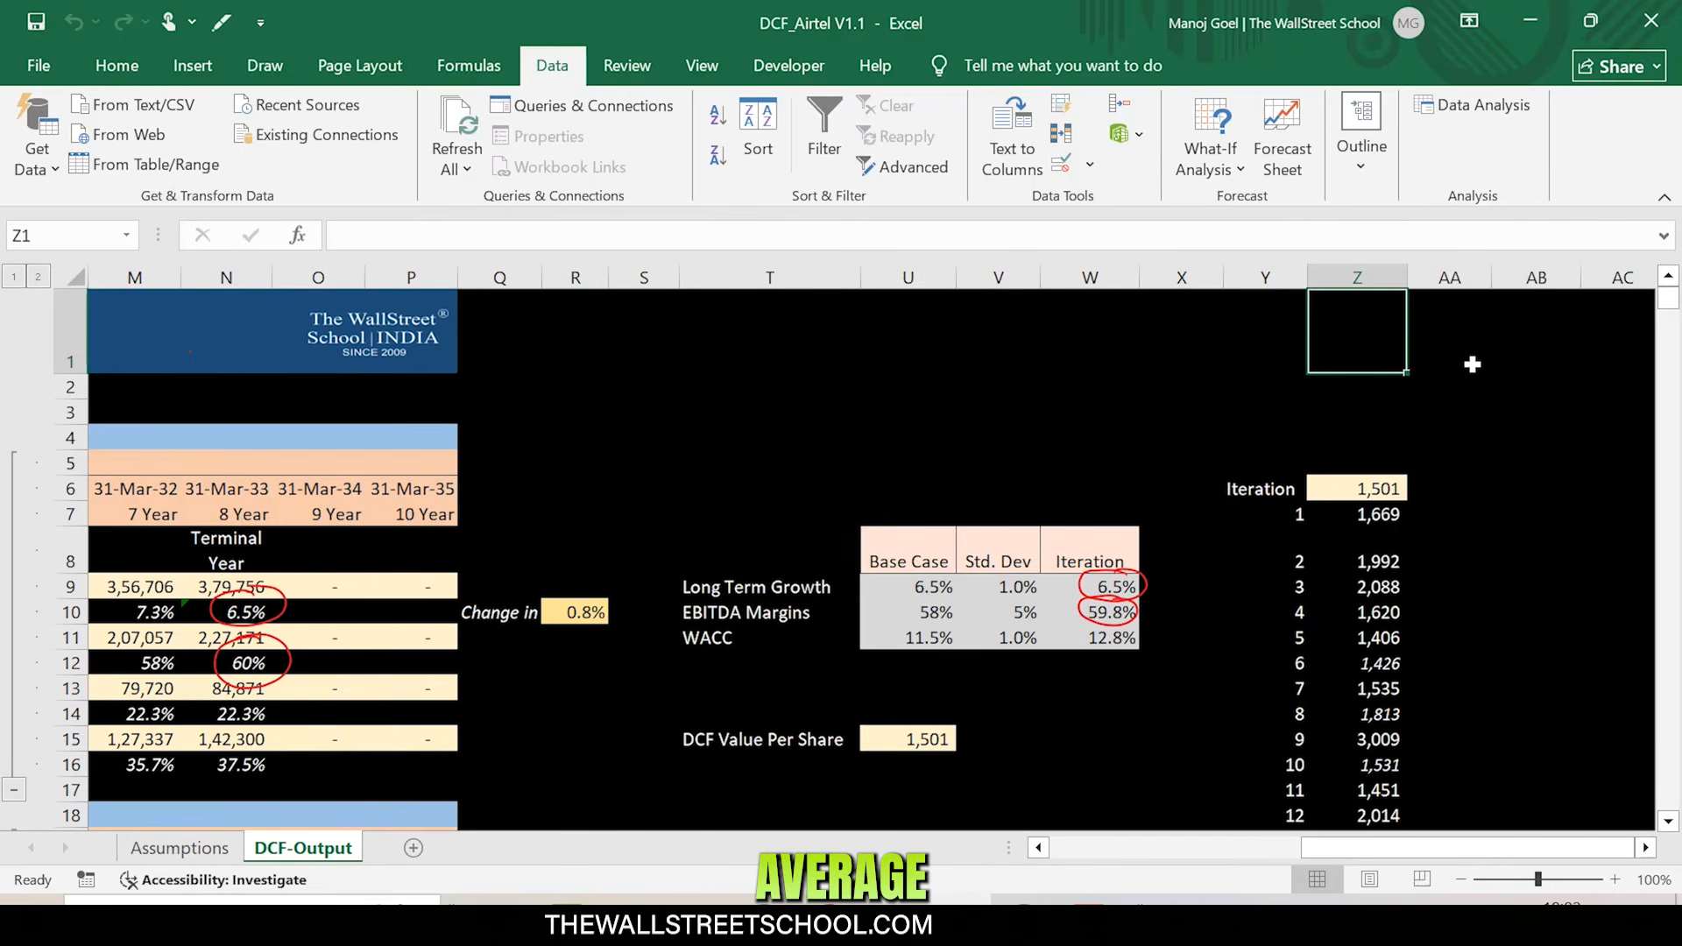
pyautogui.click(1245, 393)
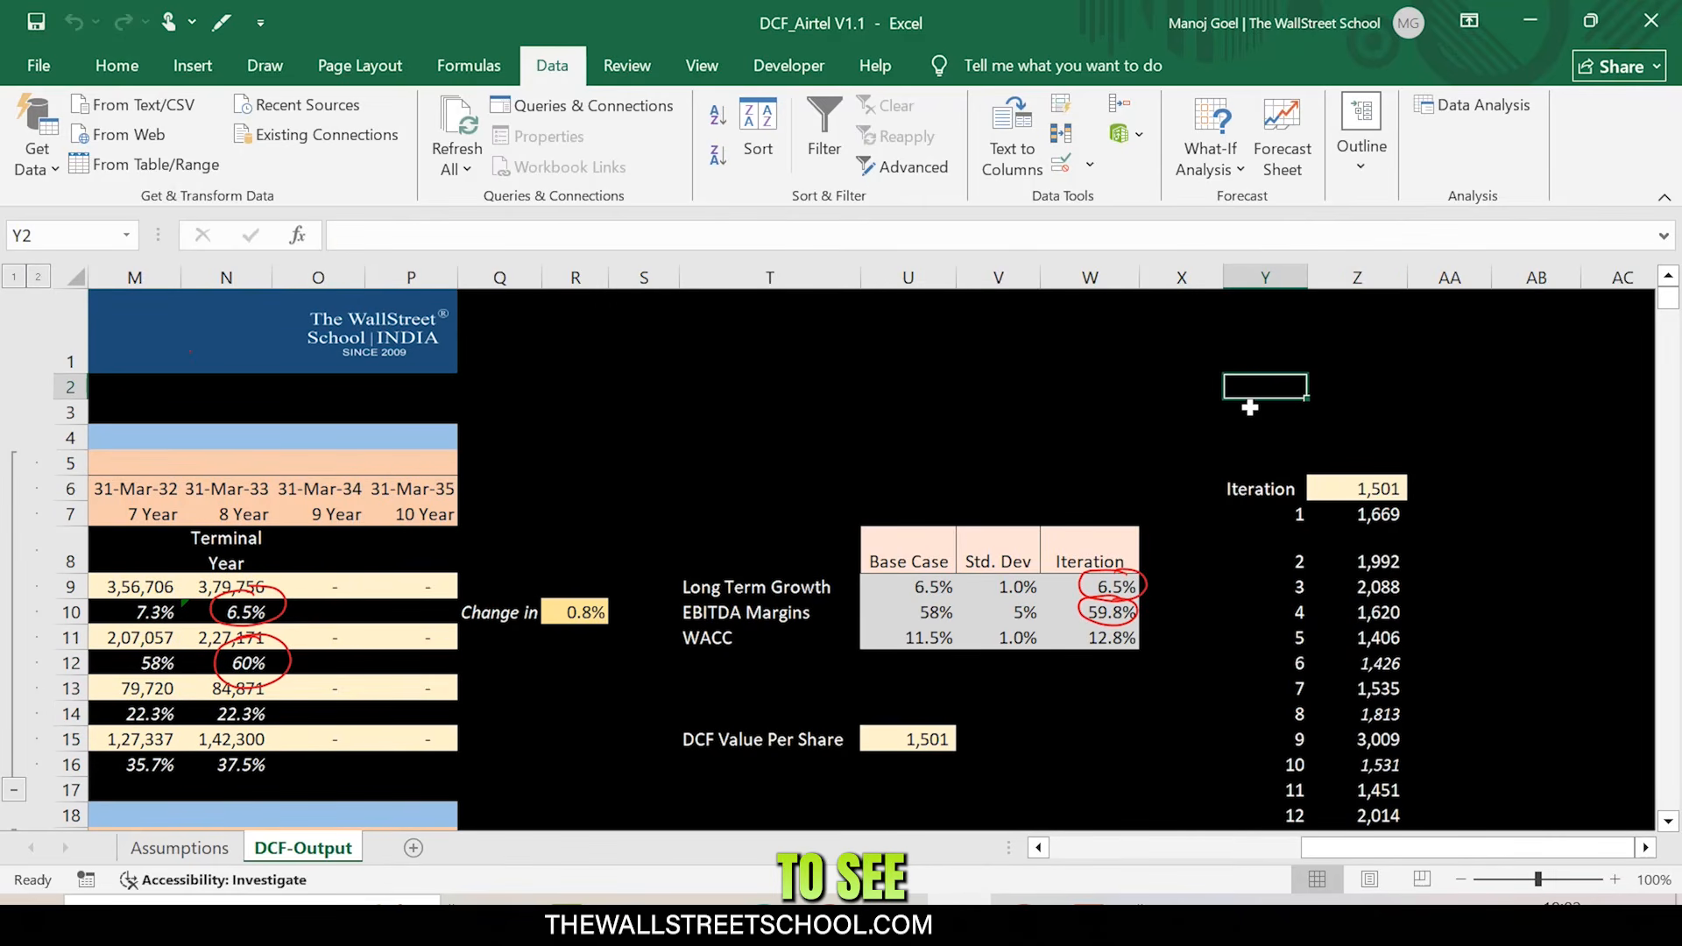
pyautogui.write('Ave')
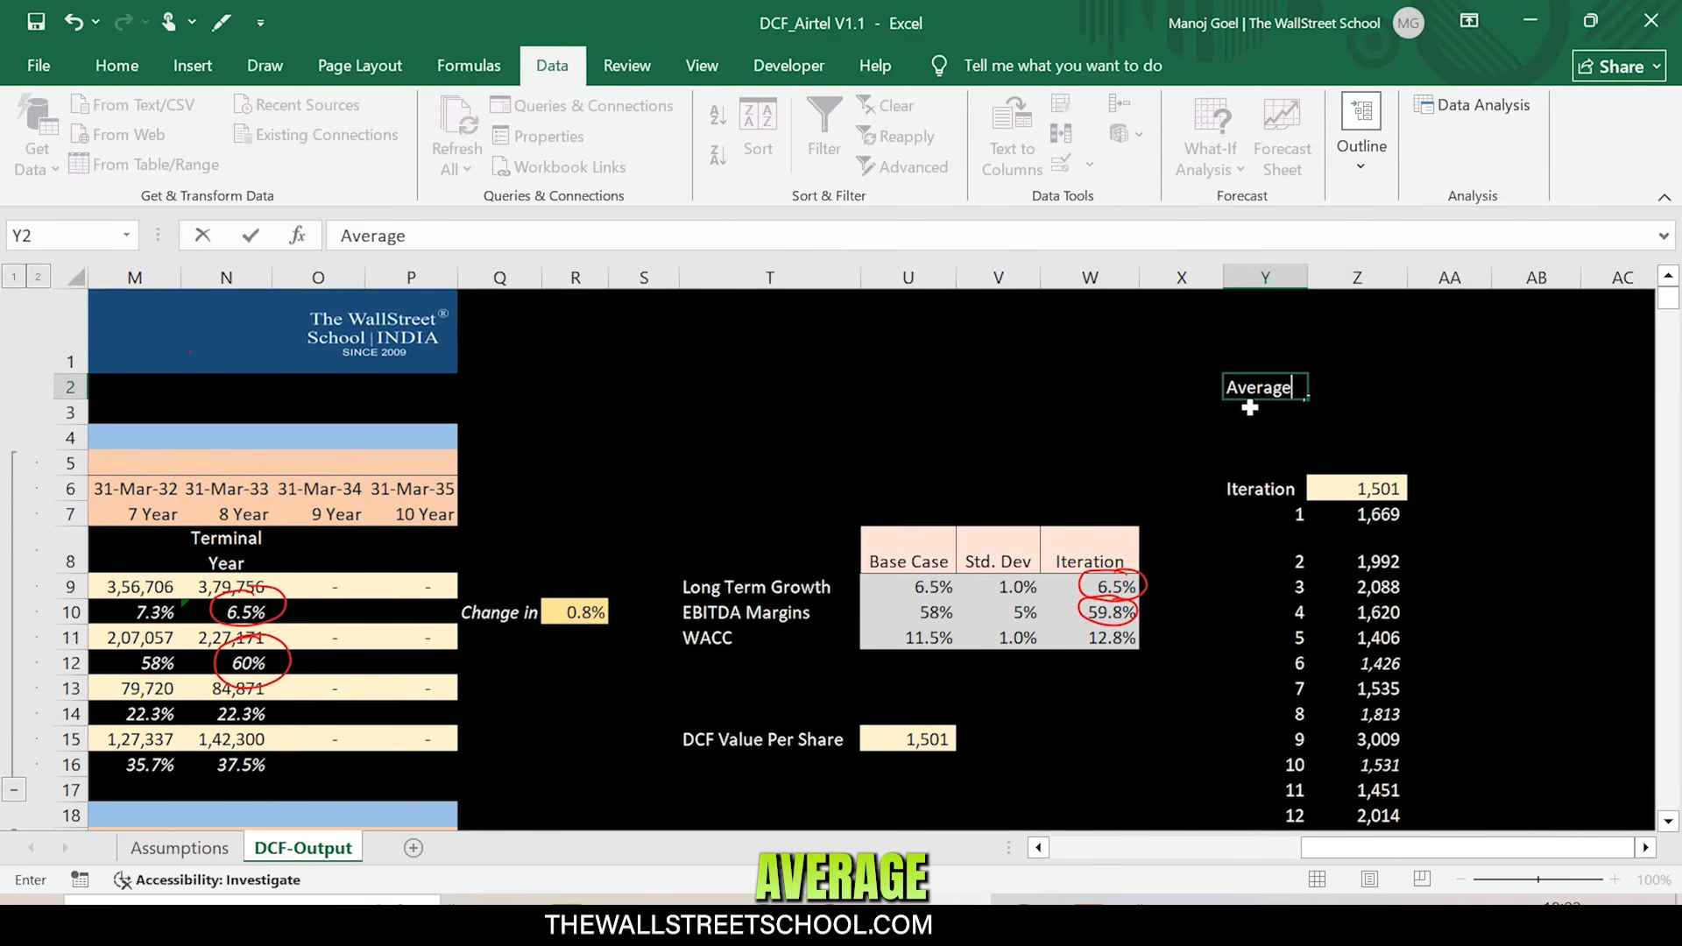
pyautogui.write('rage')
pyautogui.press('Tab')
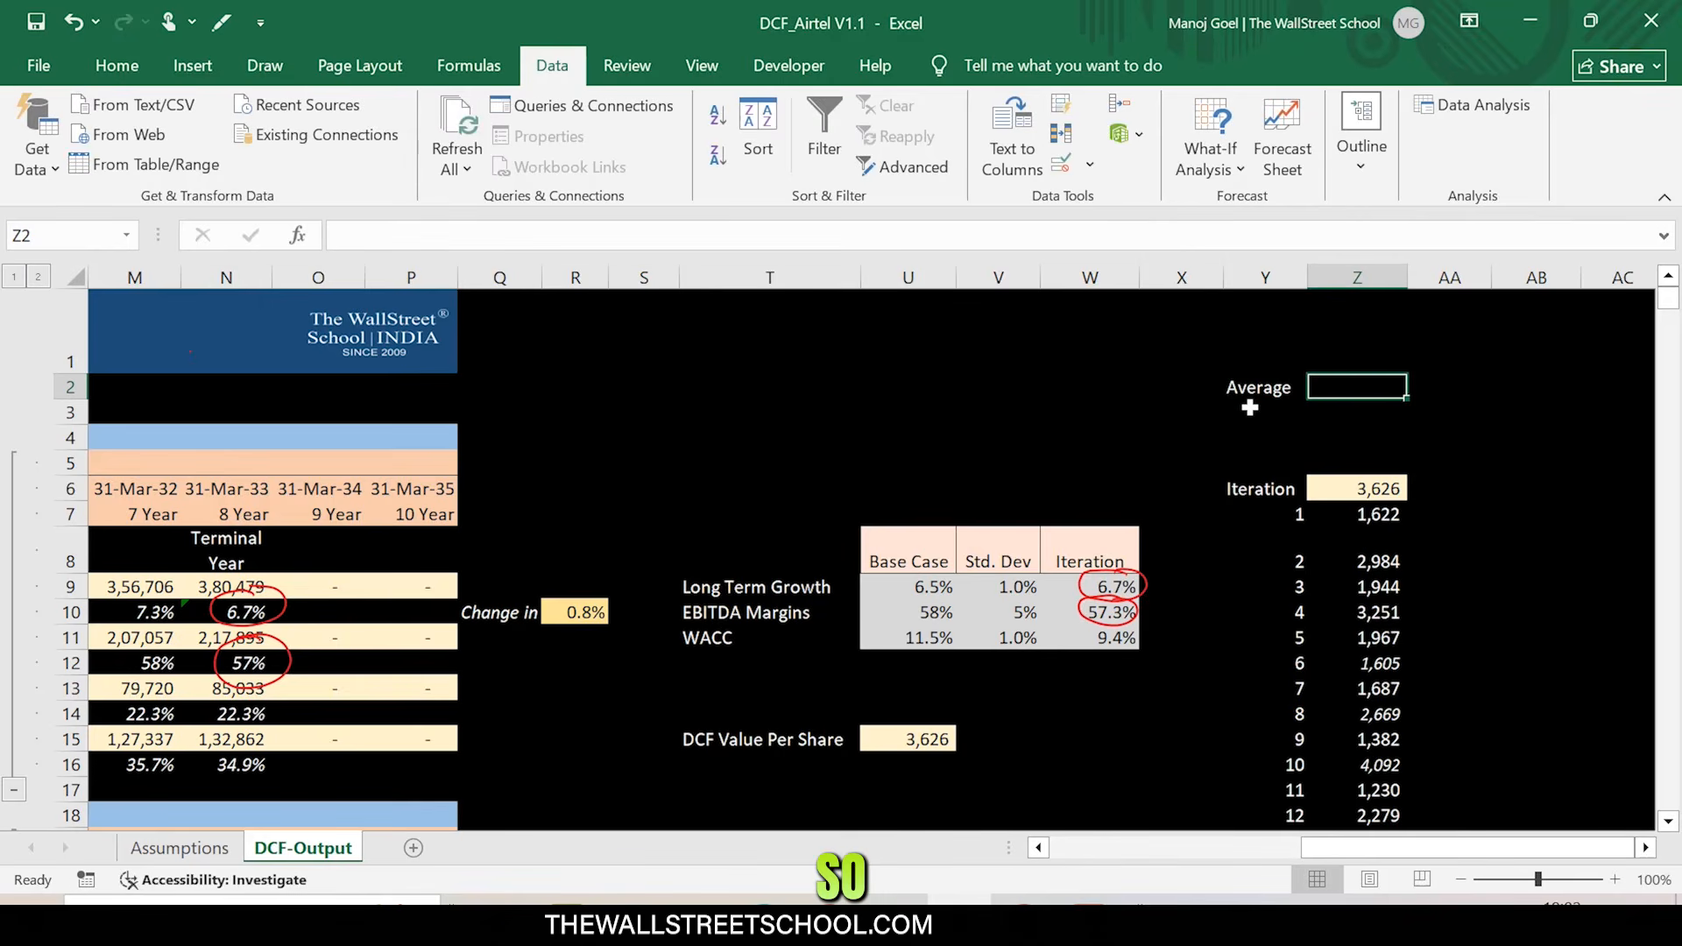
pyautogui.write('=average(')
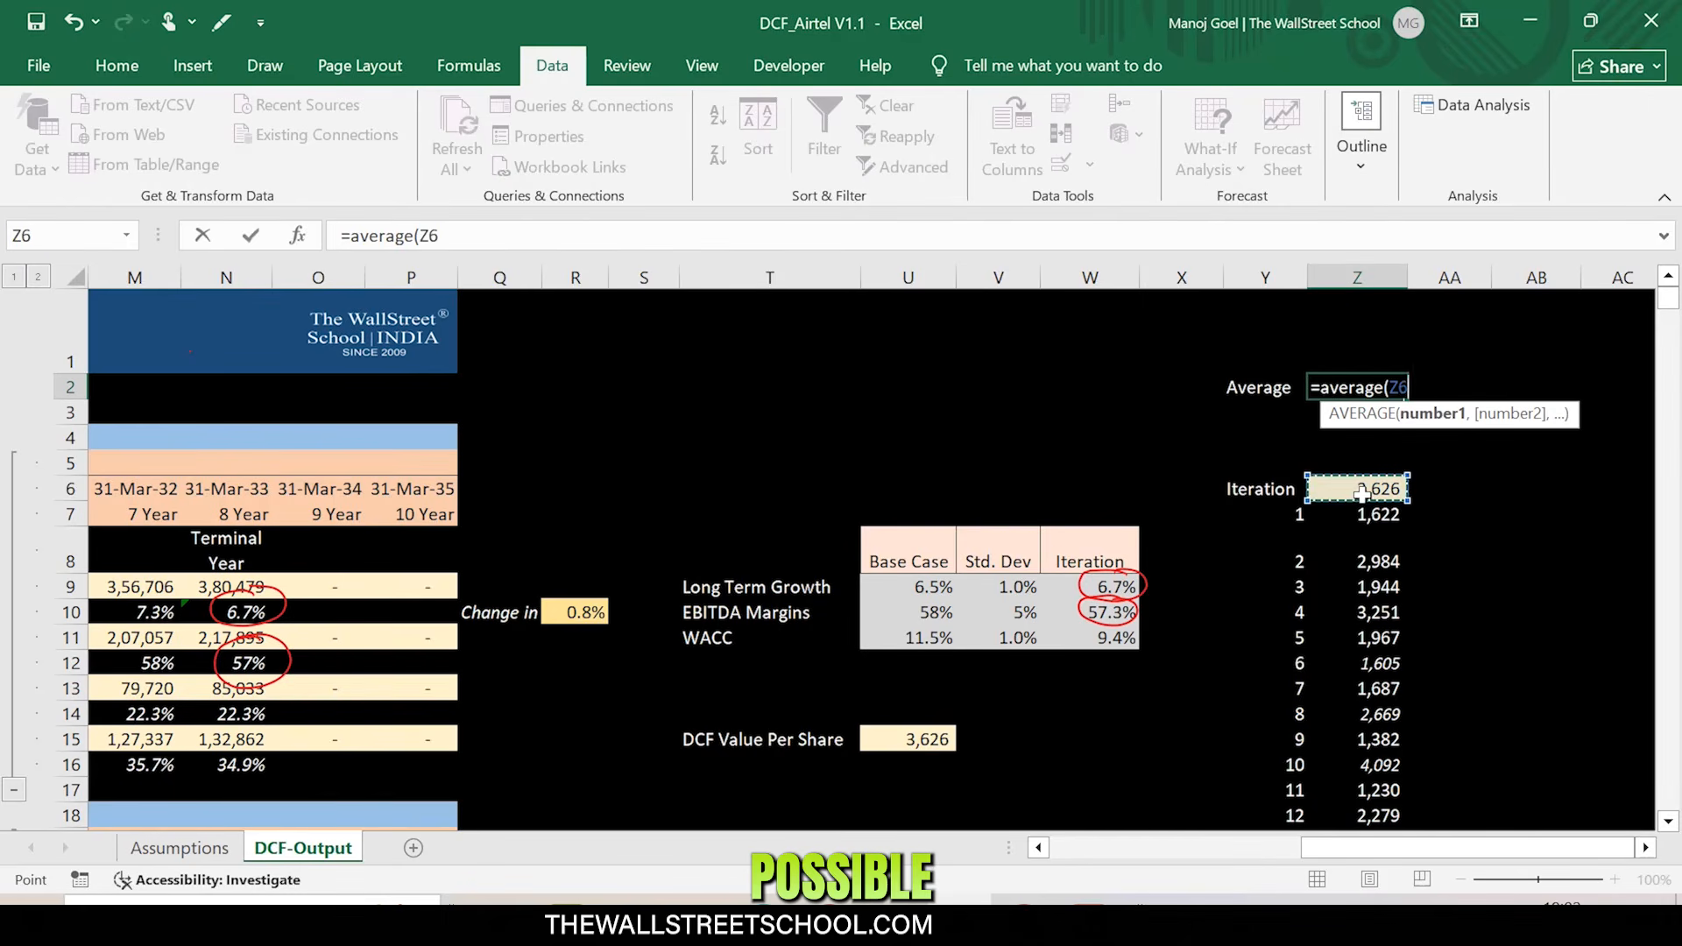
pyautogui.hotkey('ctrl', 'shift', 'Down')
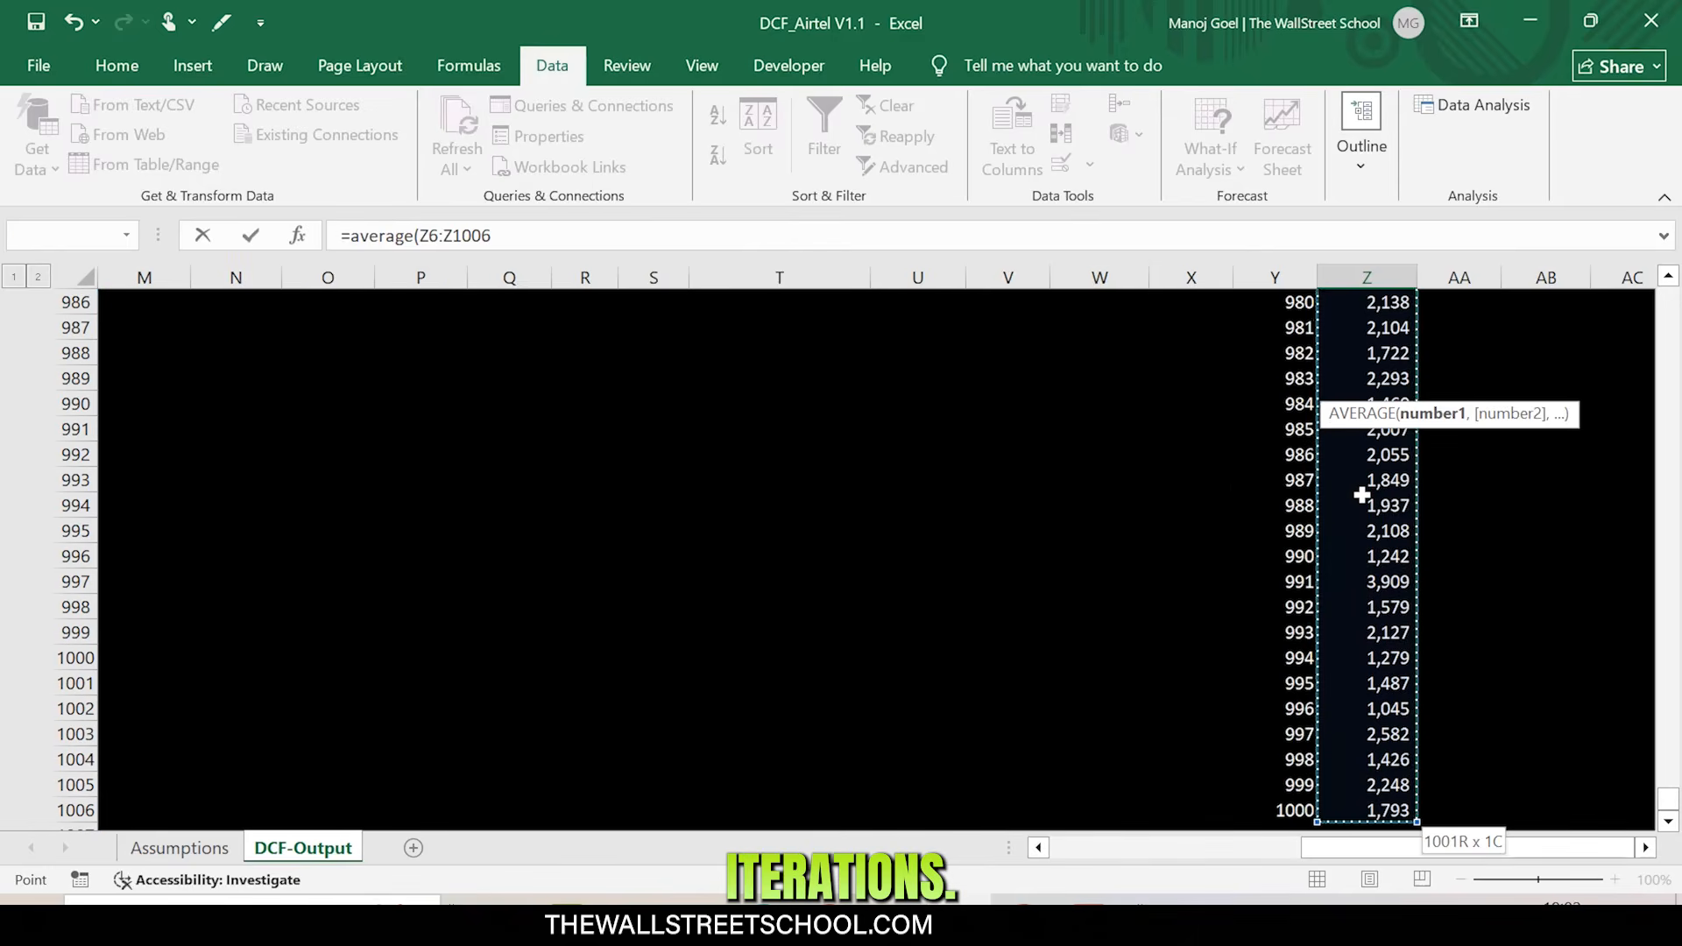
pyautogui.press('Return')
pyautogui.press('Up')
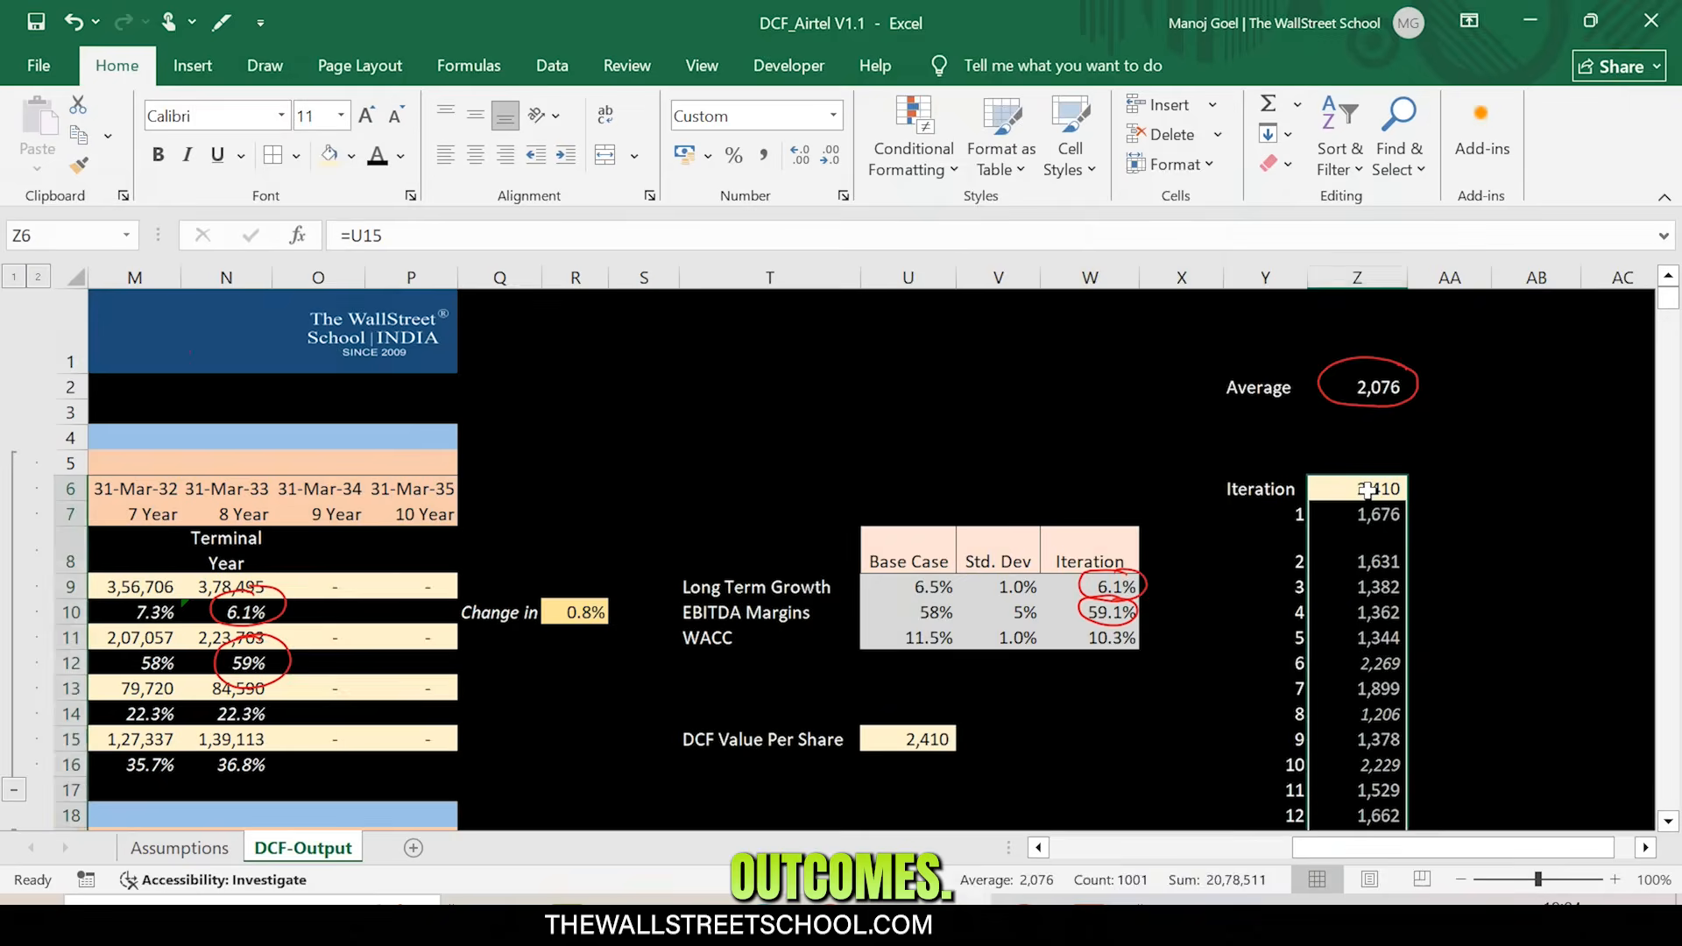
# - Insert a histogram chart of the simulated DCF values per share in Z6:Z1006
pyautogui.click(1369, 490)
pyautogui.hotkey('ctrl', 'shift', 'Down')
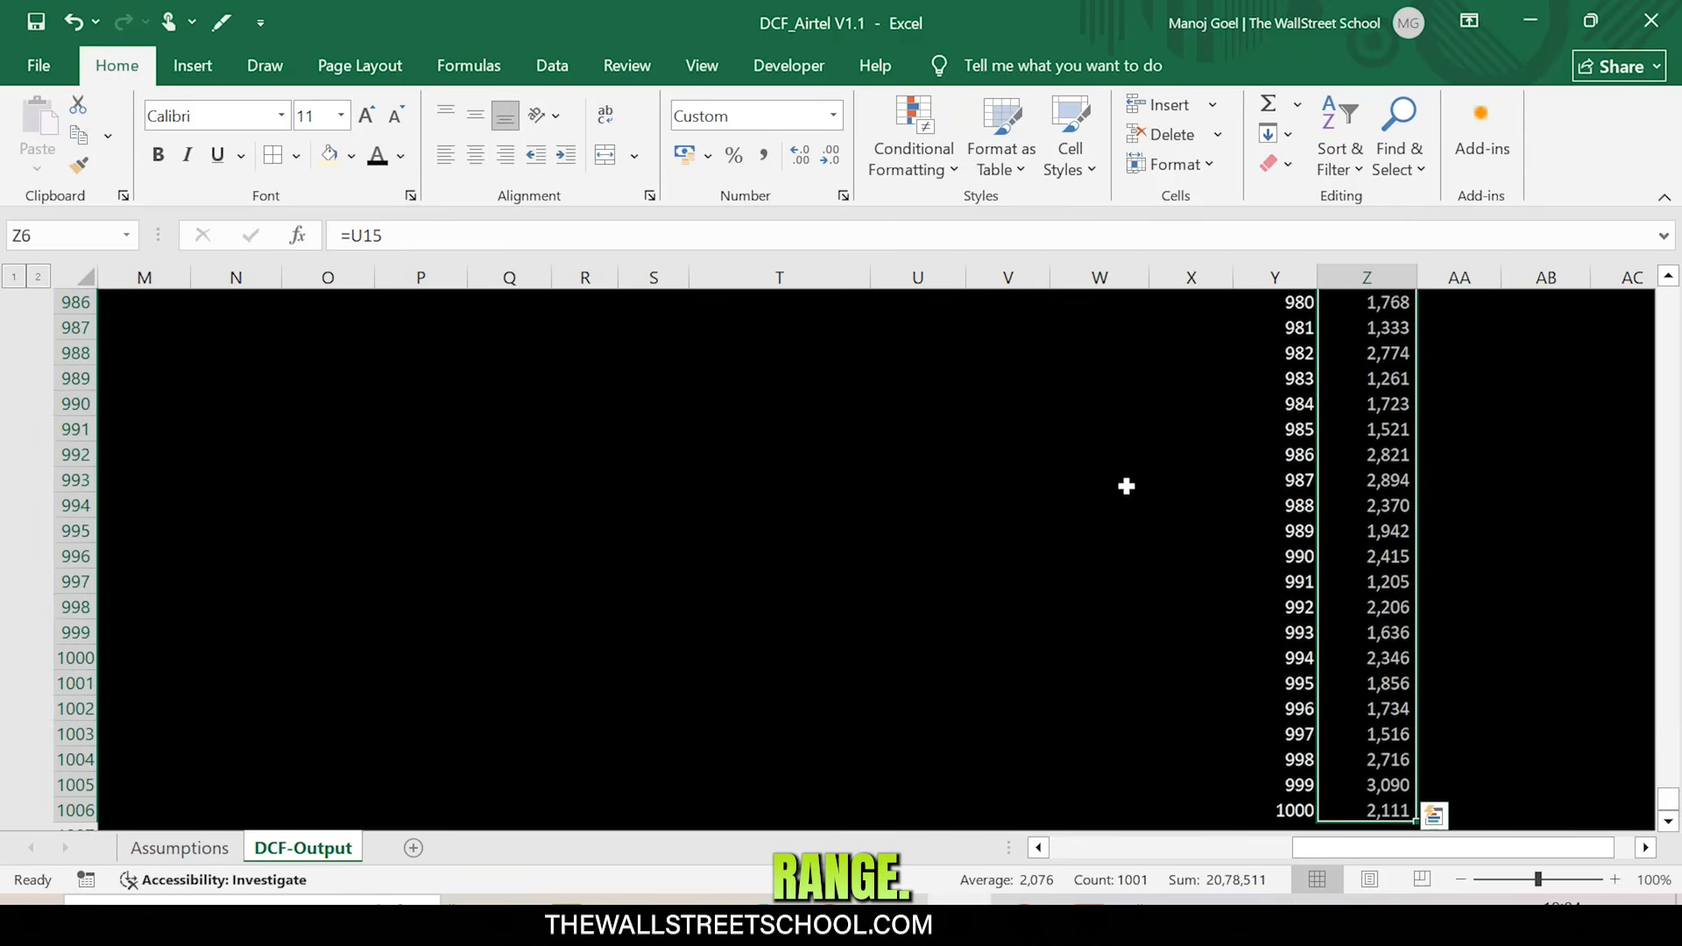
pyautogui.click(191, 66)
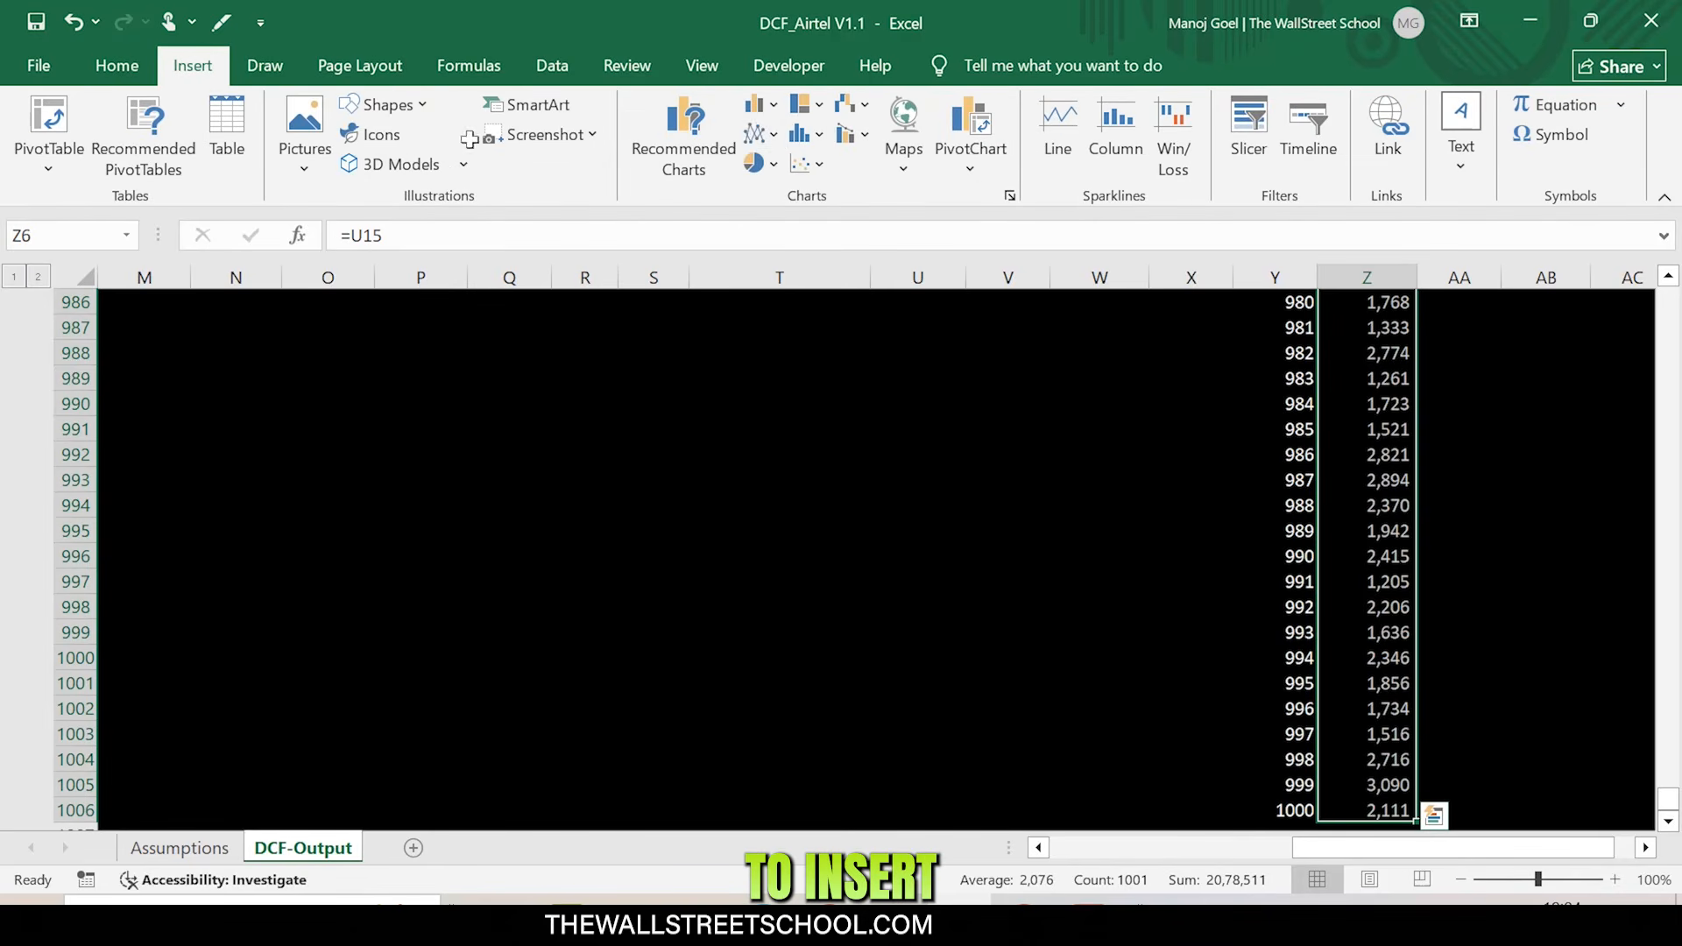
pyautogui.click(806, 134)
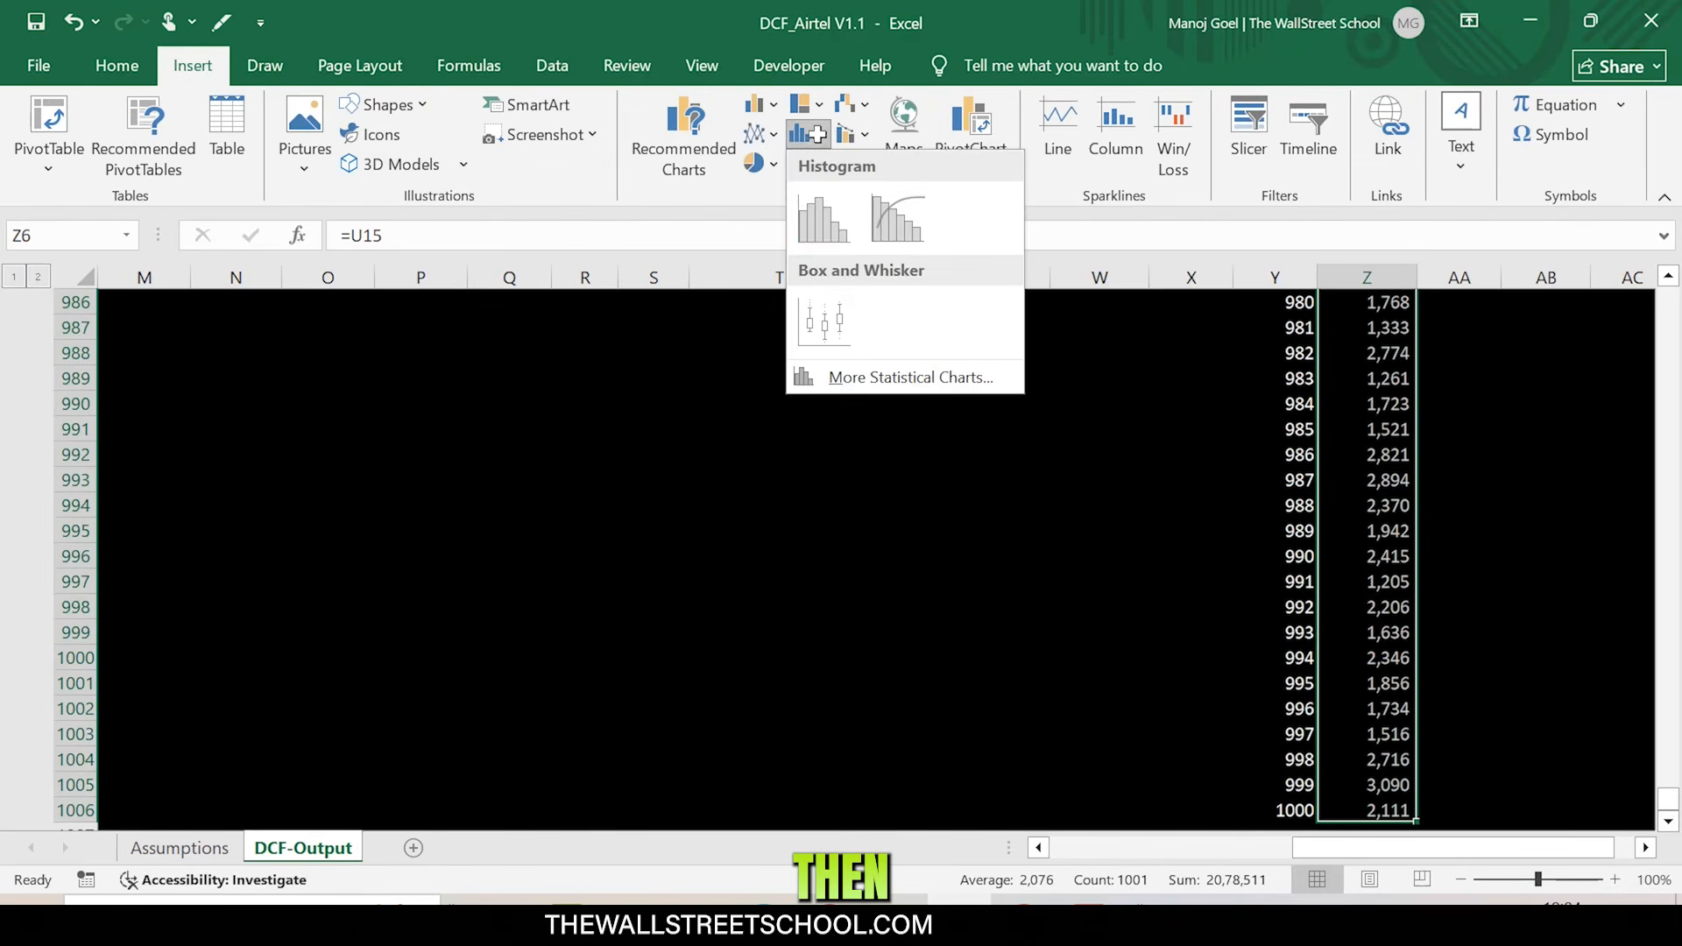
pyautogui.click(818, 222)
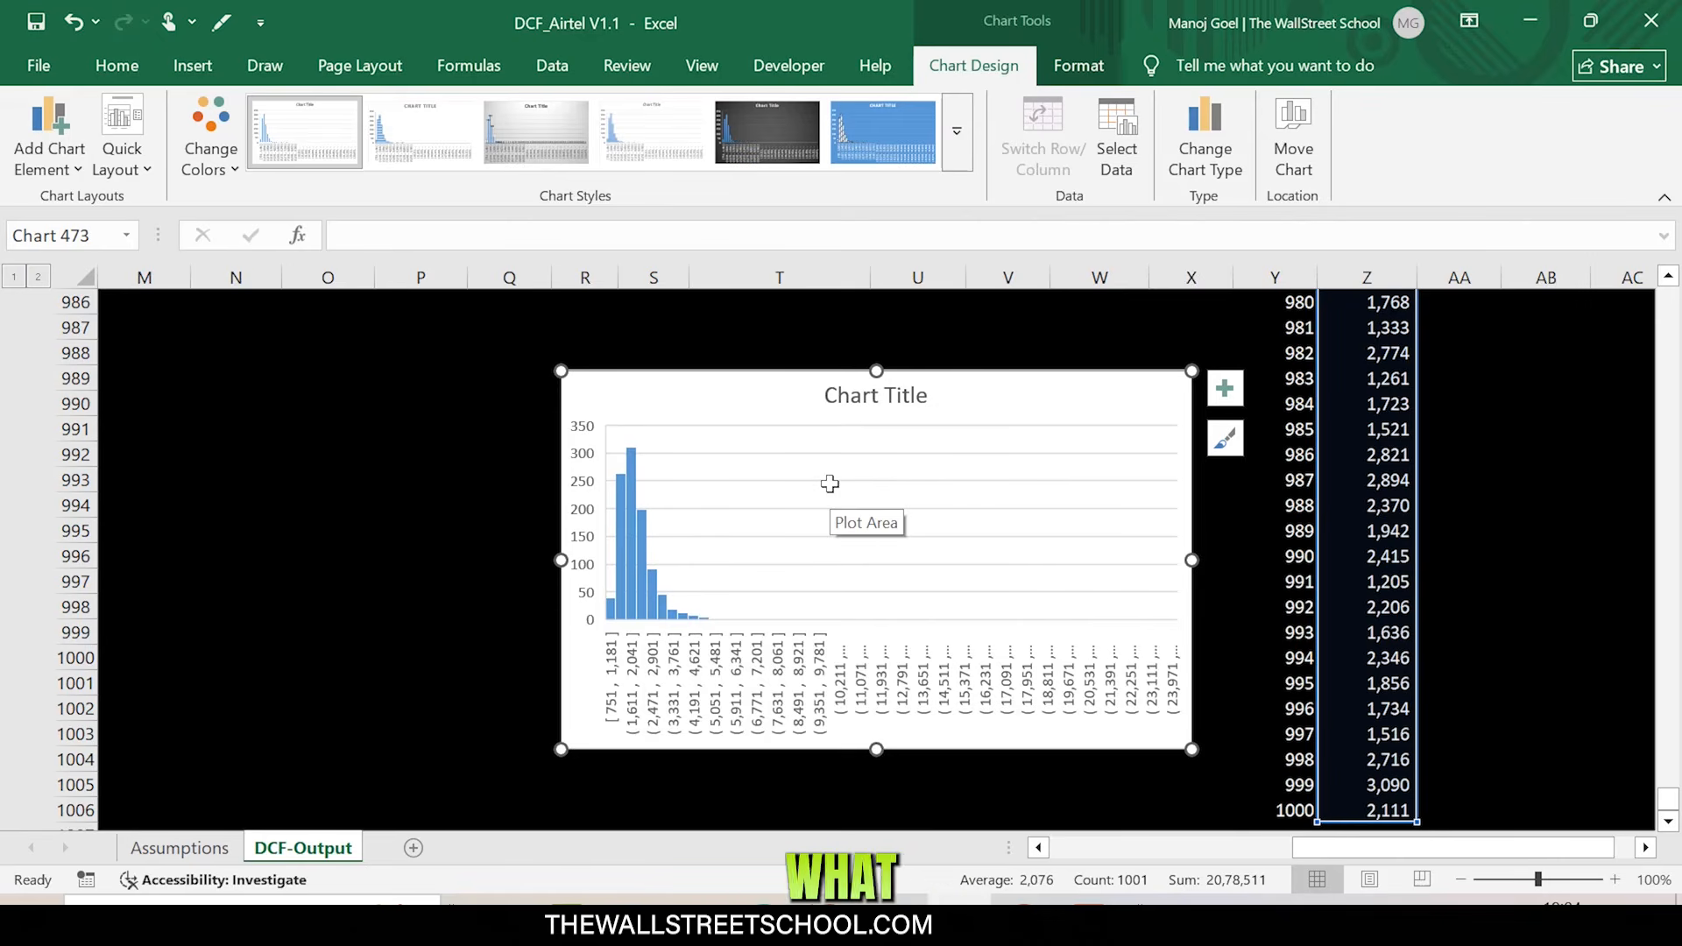
# - Enlarge the histogram by extending its lower-left corner to about column N, row 1006, and deselect the chart
pyautogui.moveTo(564, 751); pyautogui.dragTo(251, 805)
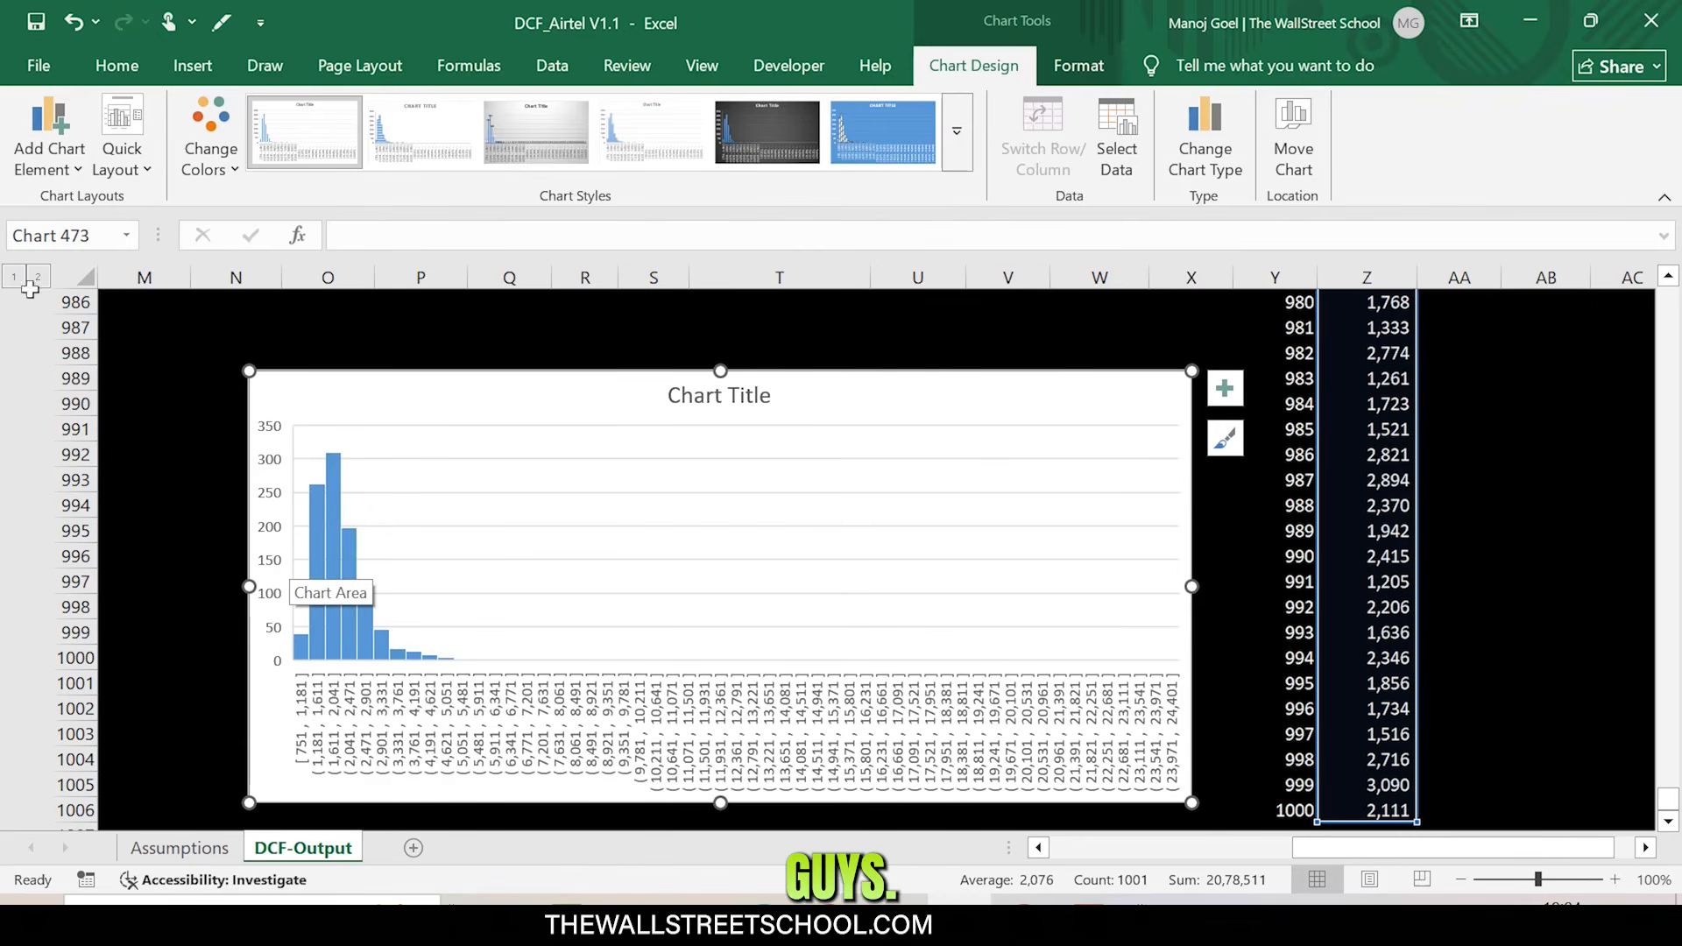
pyautogui.click(34, 429)
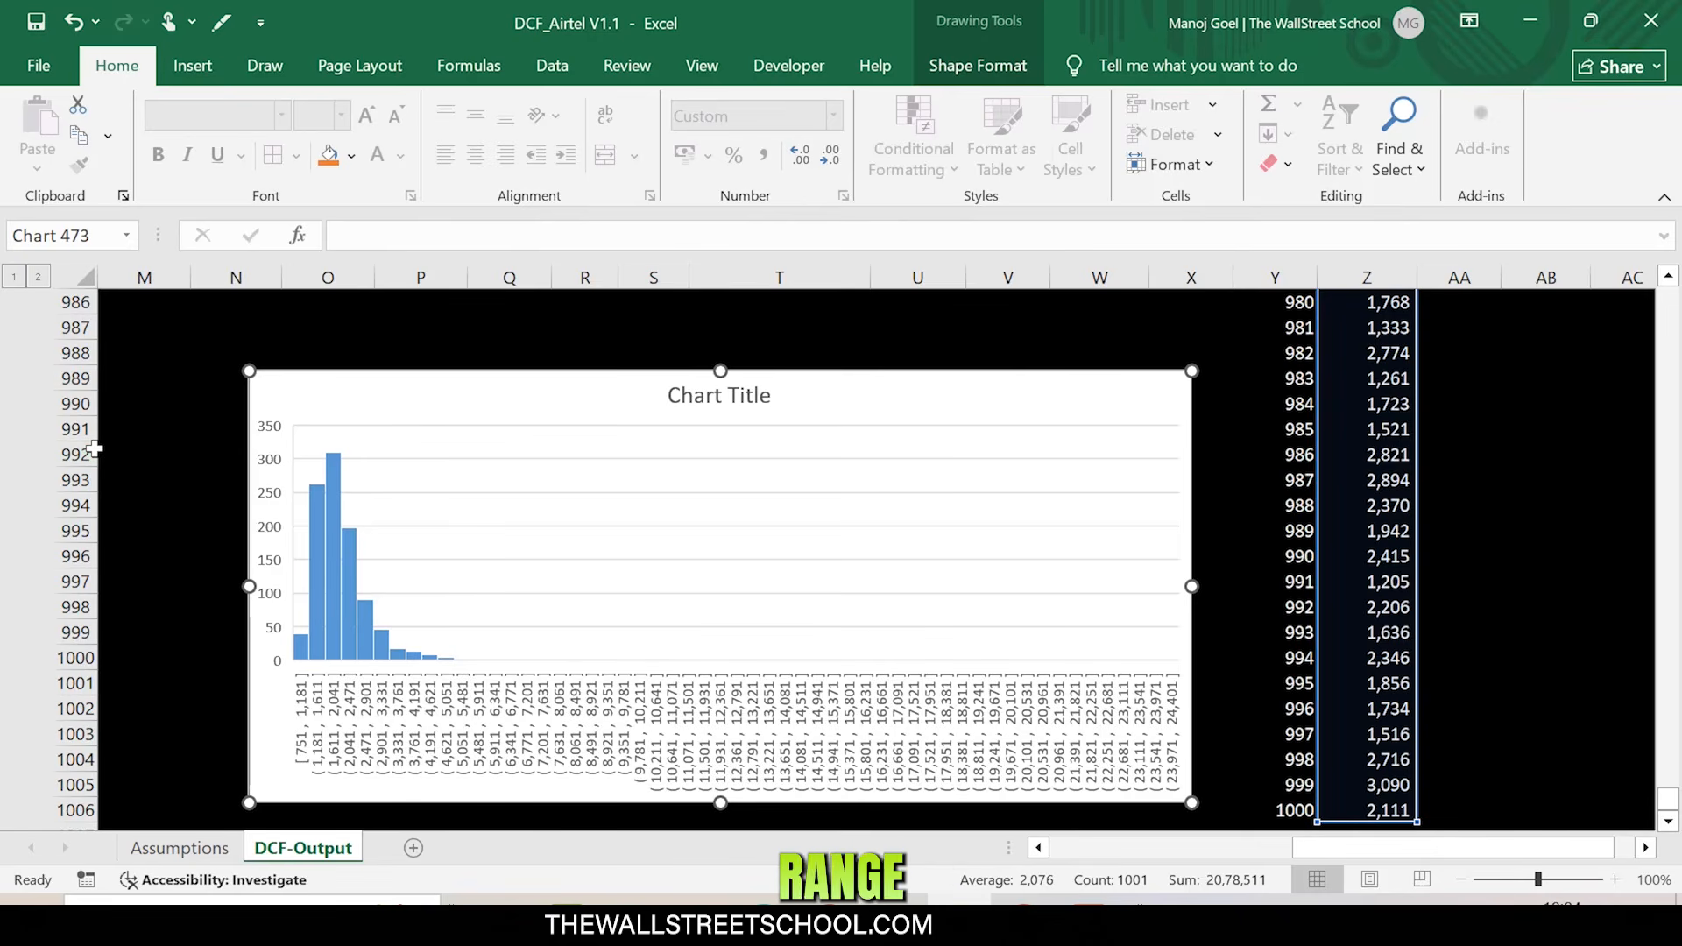
pyautogui.press('Escape')
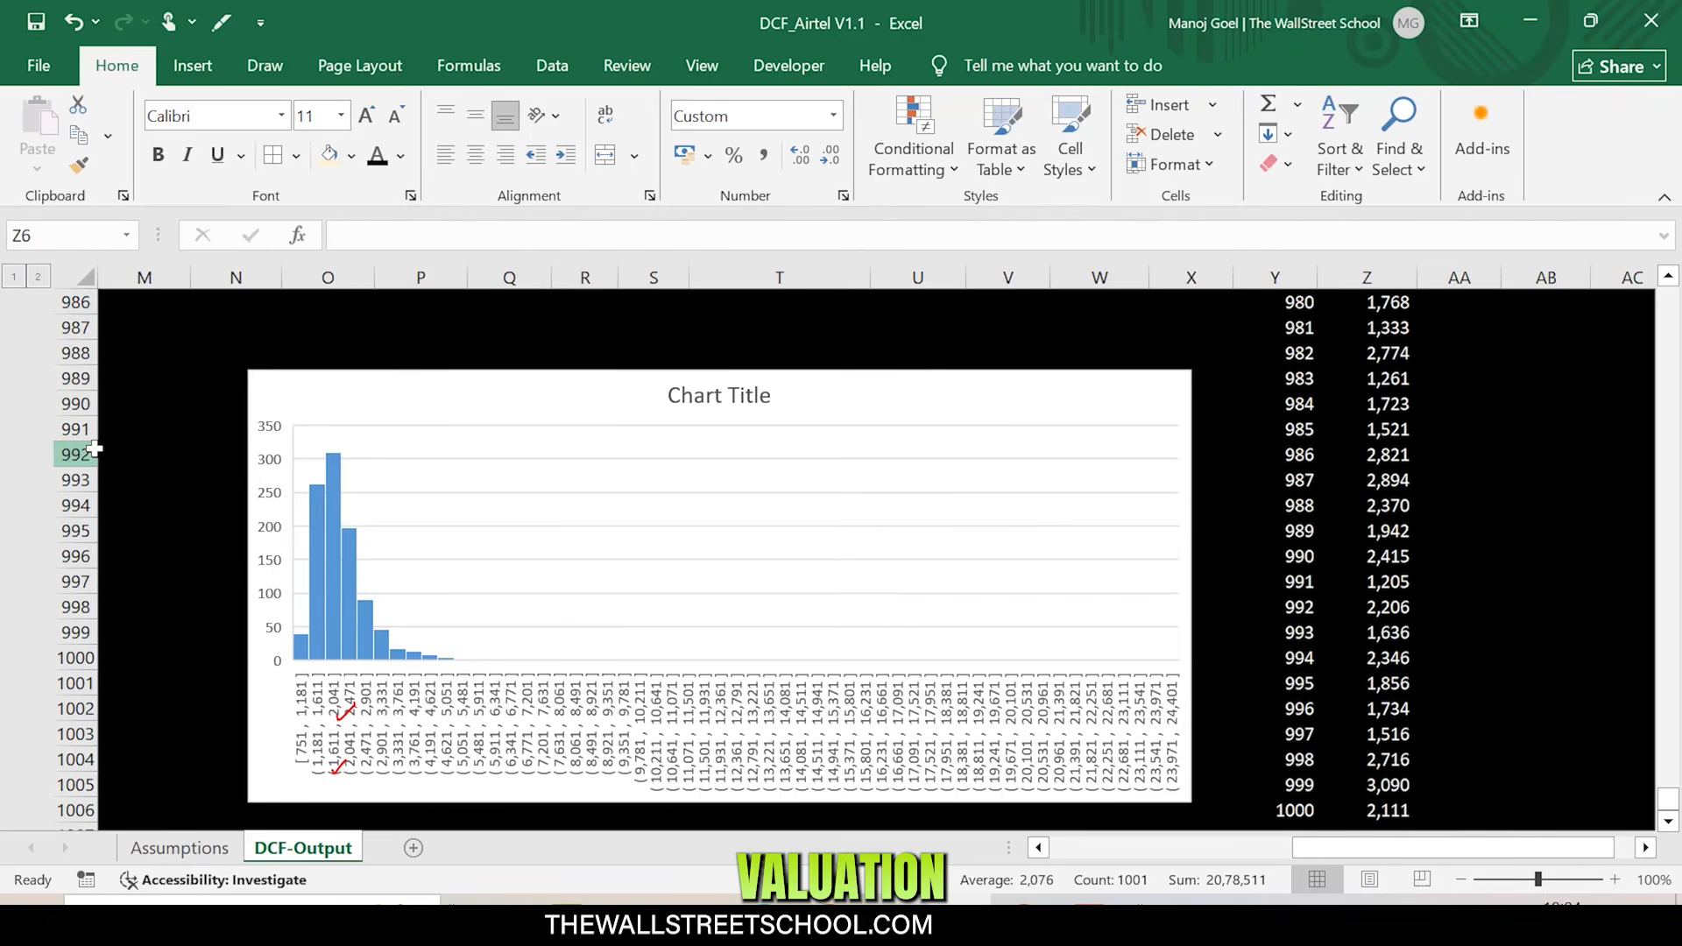
# - Handwrite the base-case valuation range on the histogram as "Base 1641 - 2041" in red ink
pyautogui.moveTo(664, 509); pyautogui.dragTo(682, 517)
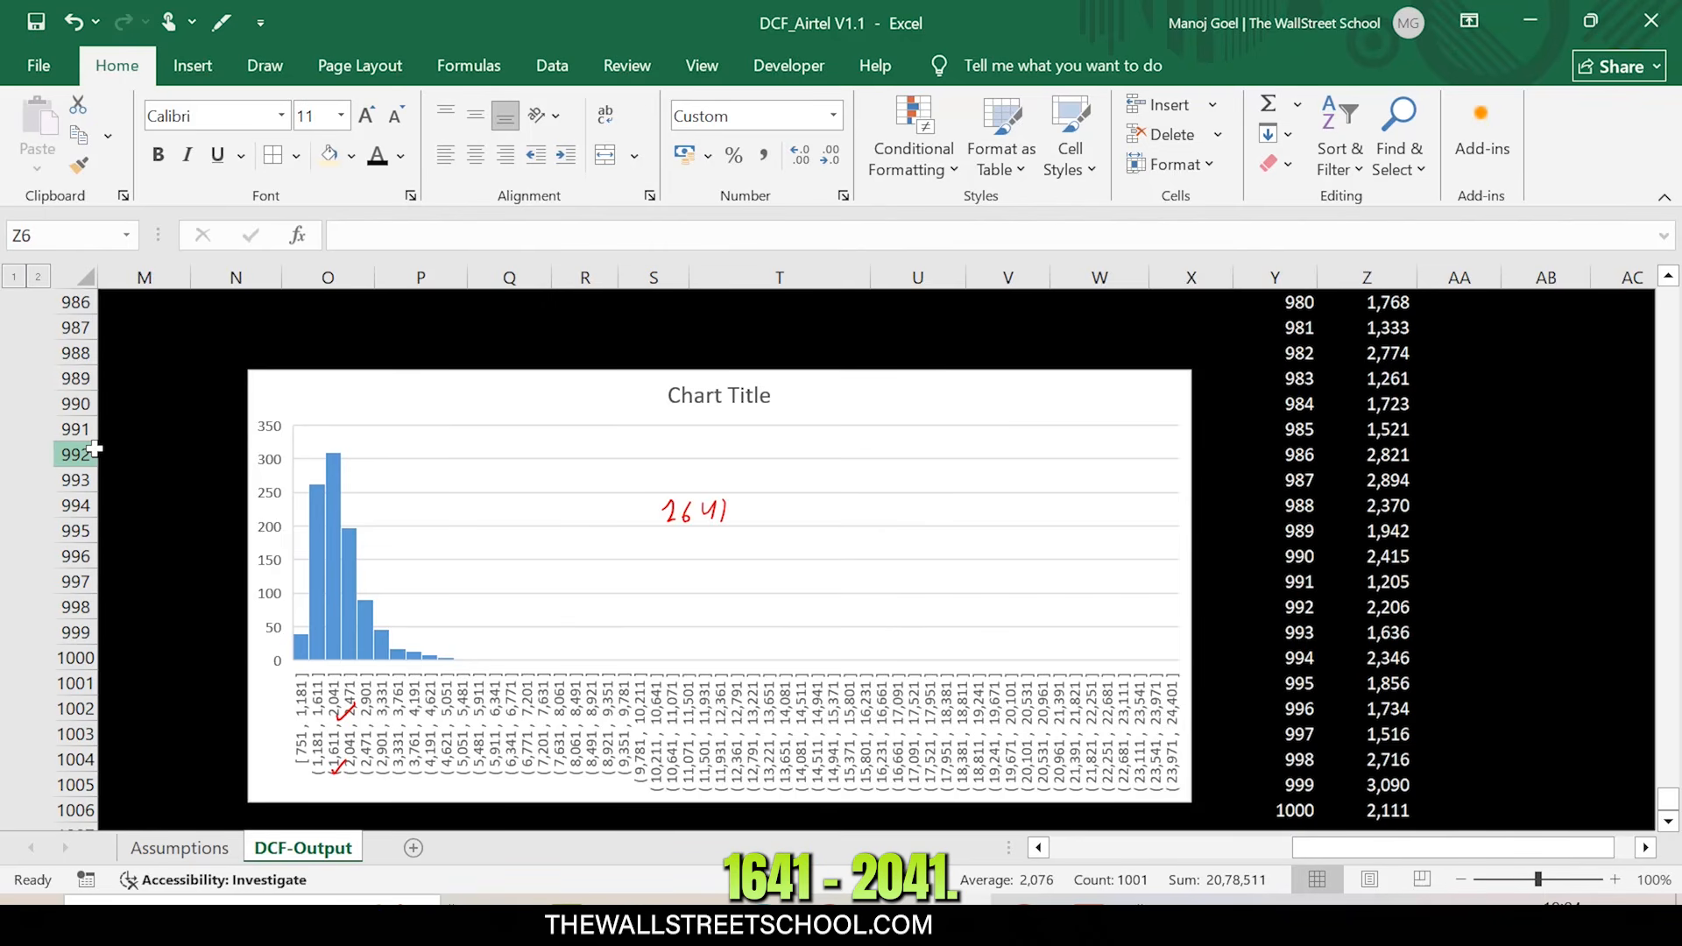
pyautogui.moveTo(808, 510); pyautogui.dragTo(838, 511)
pyautogui.moveTo(839, 502); pyautogui.dragTo(836, 520)
pyautogui.moveTo(852, 500); pyautogui.dragTo(851, 525)
pyautogui.moveTo(502, 504); pyautogui.dragTo(496, 532)
pyautogui.moveTo(500, 502)
pyautogui.mouseDown()
pyautogui.moveTo(518, 497)
pyautogui.moveTo(499, 528)
pyautogui.moveTo(547, 512)
pyautogui.mouseUp()
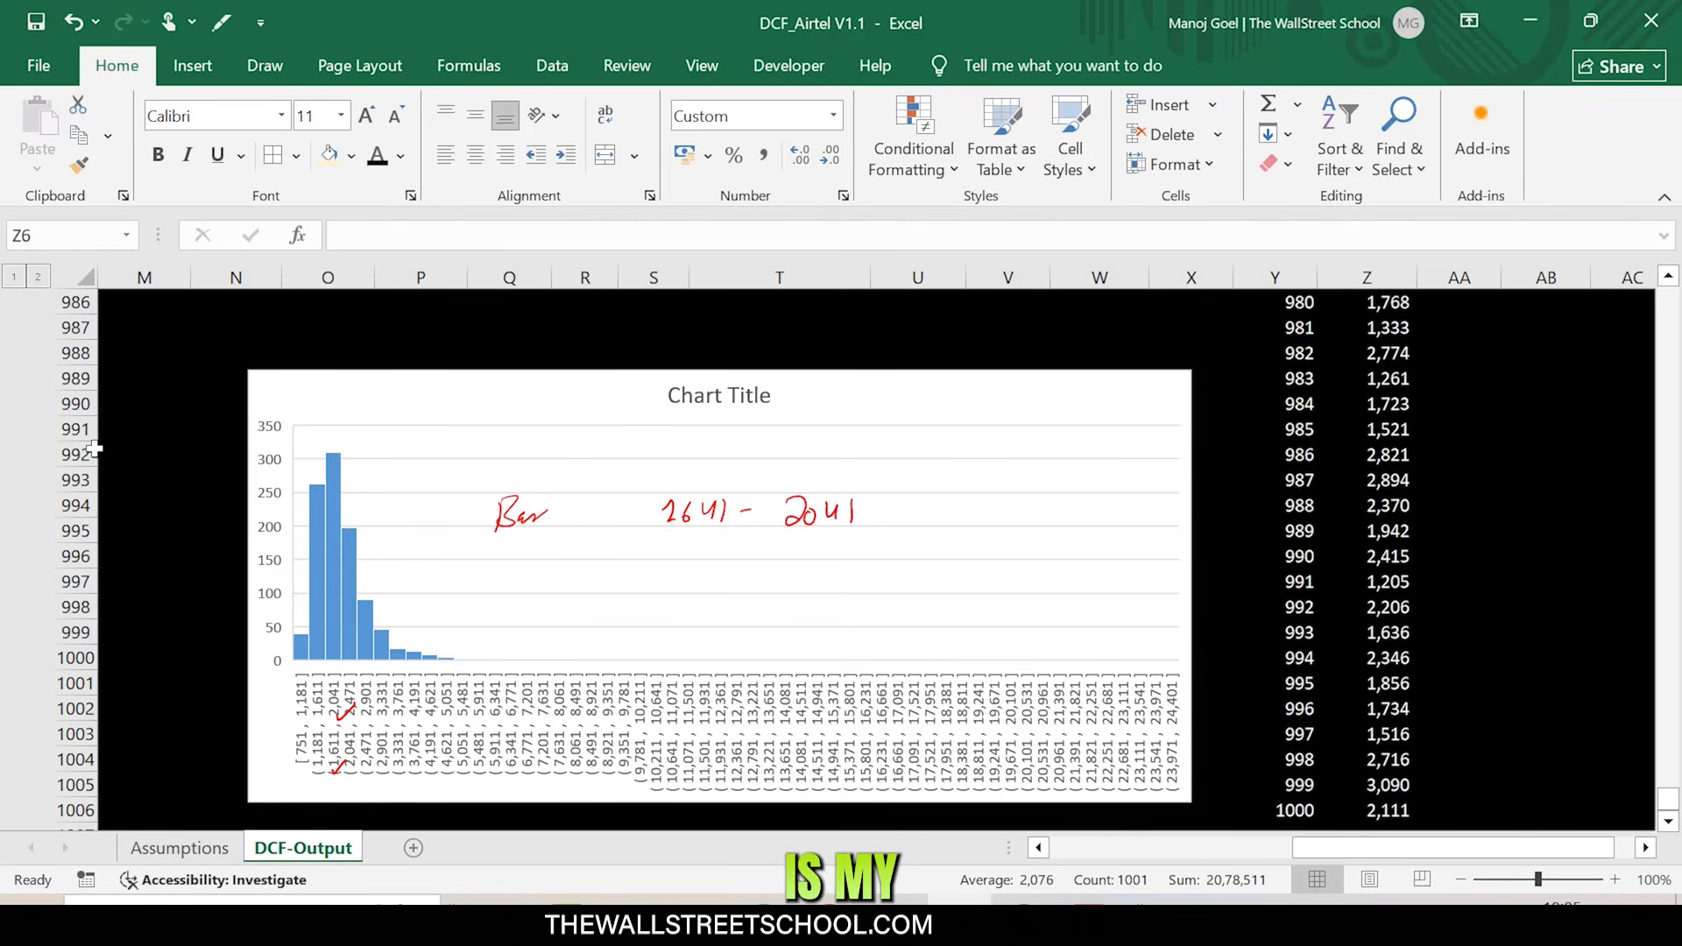
# - Tick the second histogram bar, circle its bin label, and handwrite "Down 1181 - 1641" above the base range
pyautogui.moveTo(302, 484); pyautogui.dragTo(321, 479)
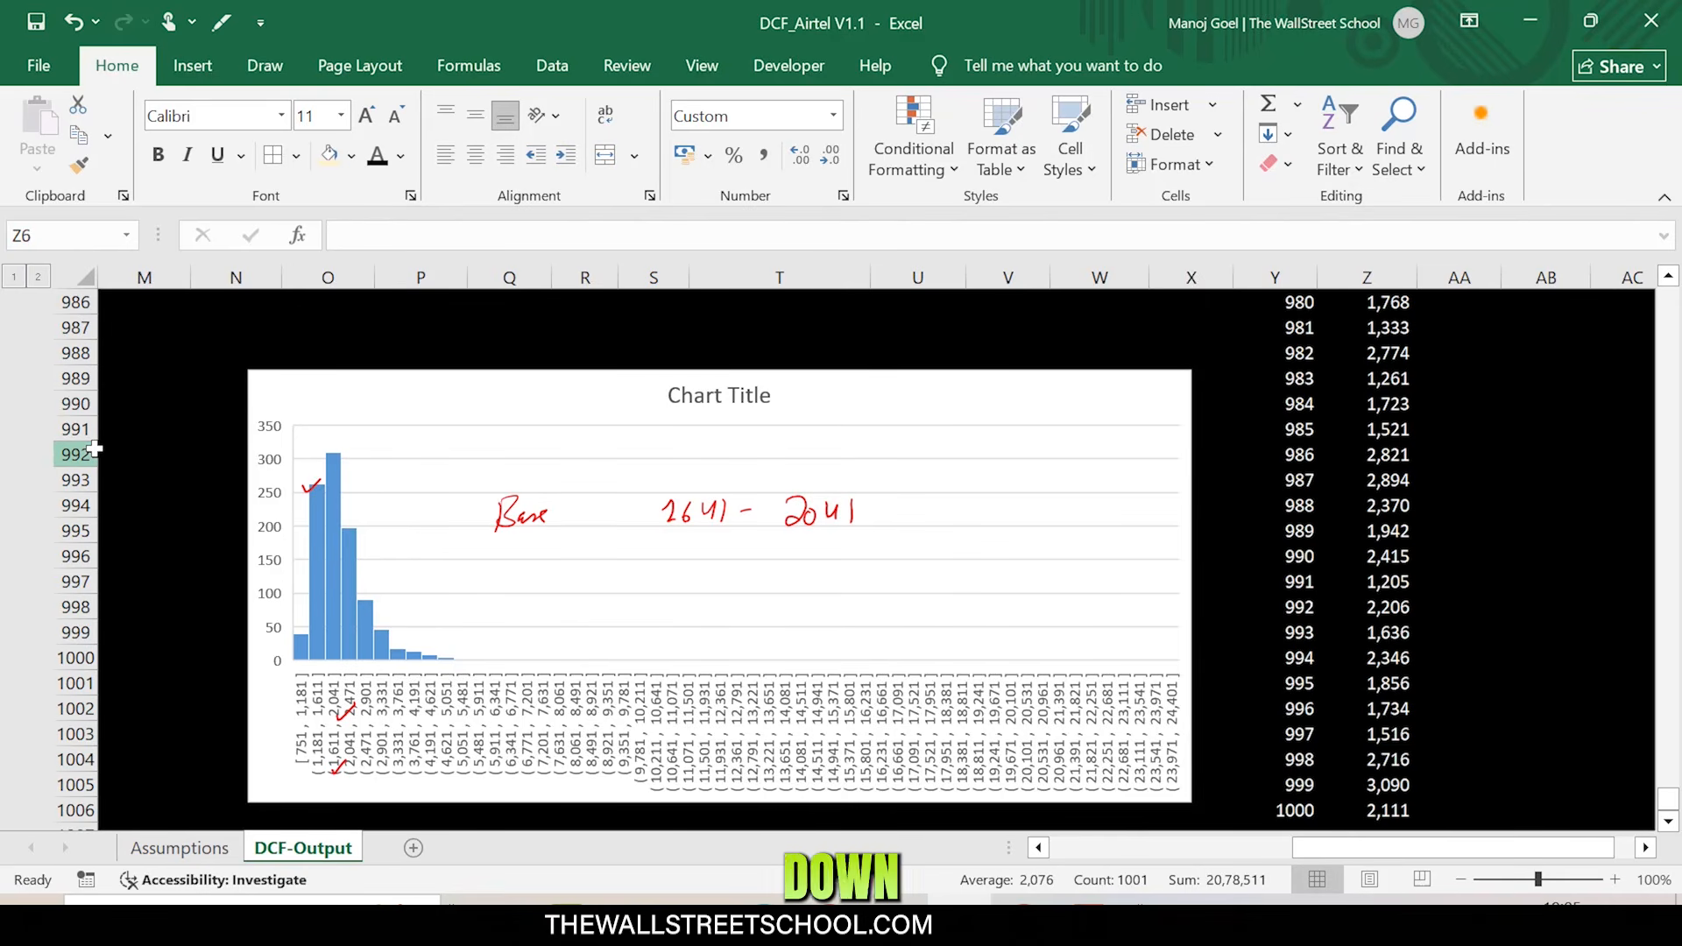
pyautogui.moveTo(333, 749)
pyautogui.mouseDown()
pyautogui.moveTo(338, 700)
pyautogui.moveTo(317, 674)
pyautogui.moveTo(309, 768)
pyautogui.mouseUp()
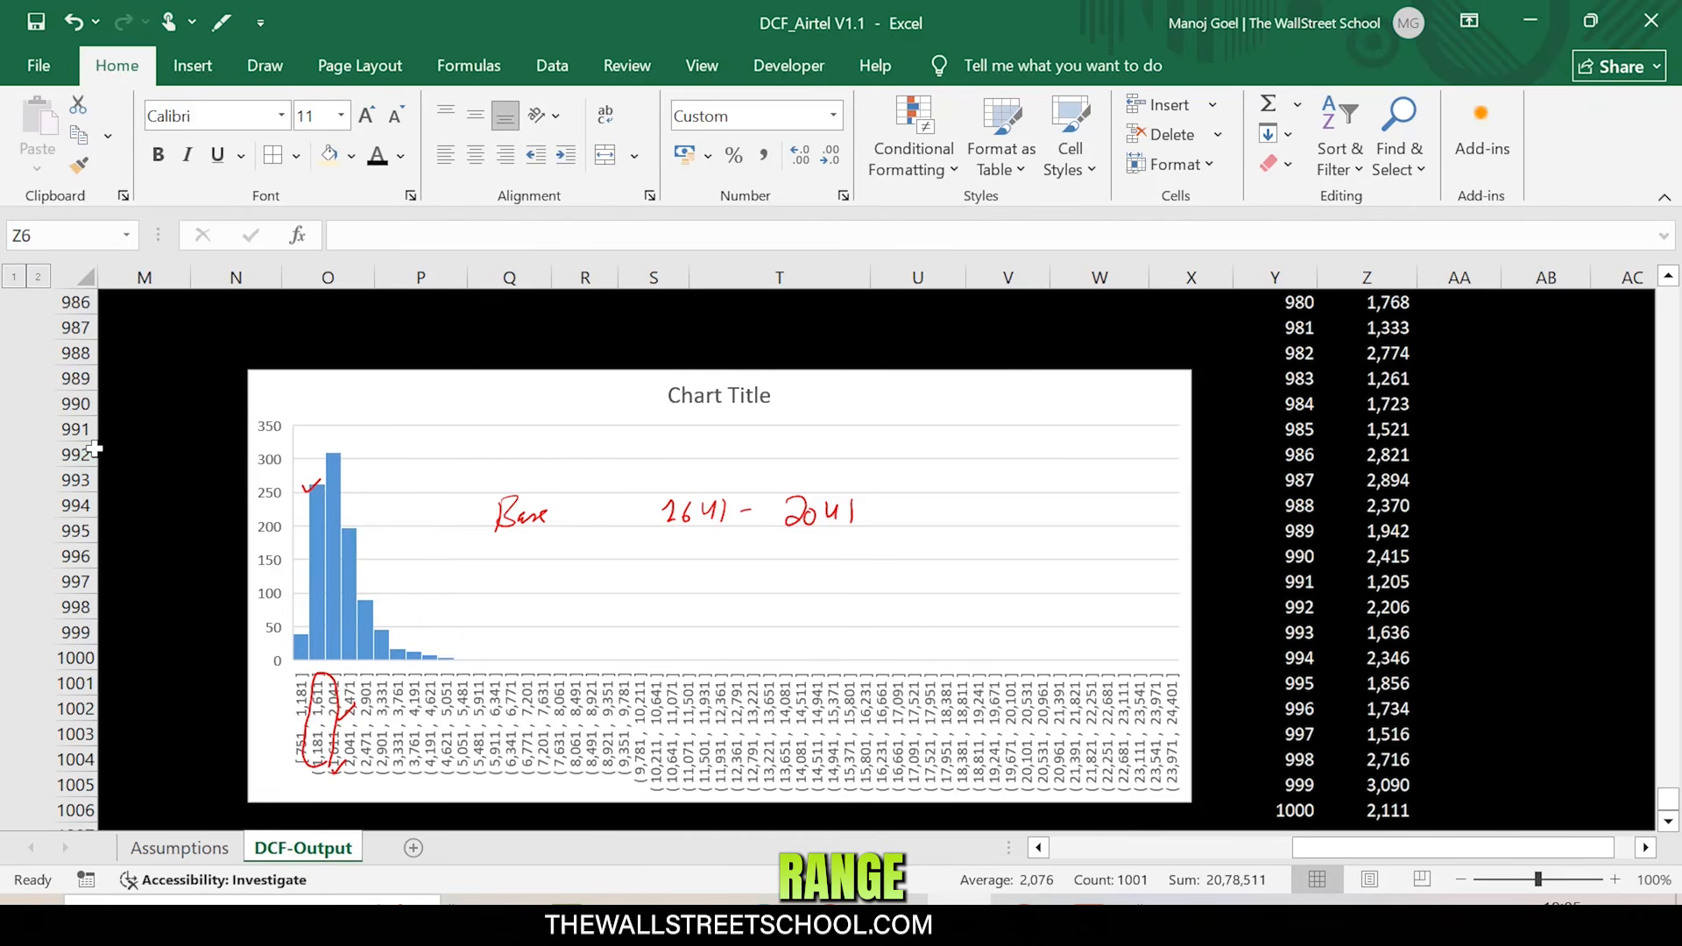
pyautogui.moveTo(680, 465)
pyautogui.mouseDown()
pyautogui.moveTo(699, 495)
pyautogui.moveTo(735, 482)
pyautogui.mouseUp()
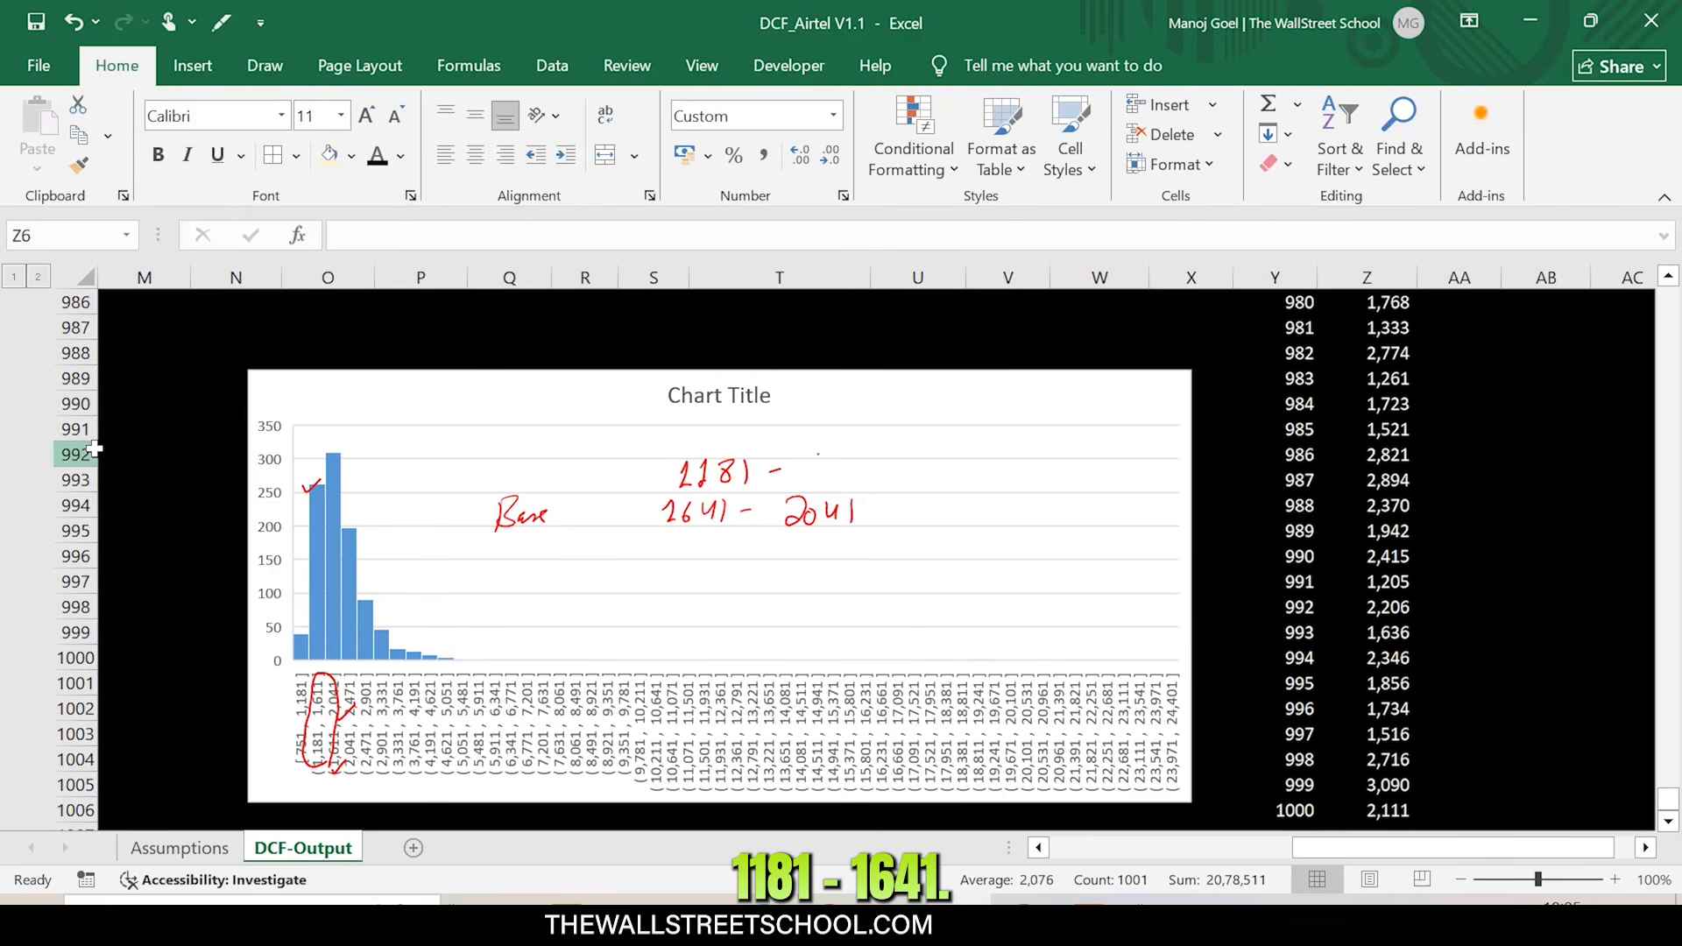
pyautogui.moveTo(855, 461); pyautogui.dragTo(857, 484)
pyautogui.moveTo(872, 458); pyautogui.dragTo(871, 485)
pyautogui.moveTo(464, 458); pyautogui.dragTo(461, 482)
pyautogui.moveTo(457, 451)
pyautogui.mouseDown()
pyautogui.moveTo(473, 480)
pyautogui.moveTo(510, 459)
pyautogui.mouseUp()
pyautogui.moveTo(523, 456); pyautogui.dragTo(524, 462)
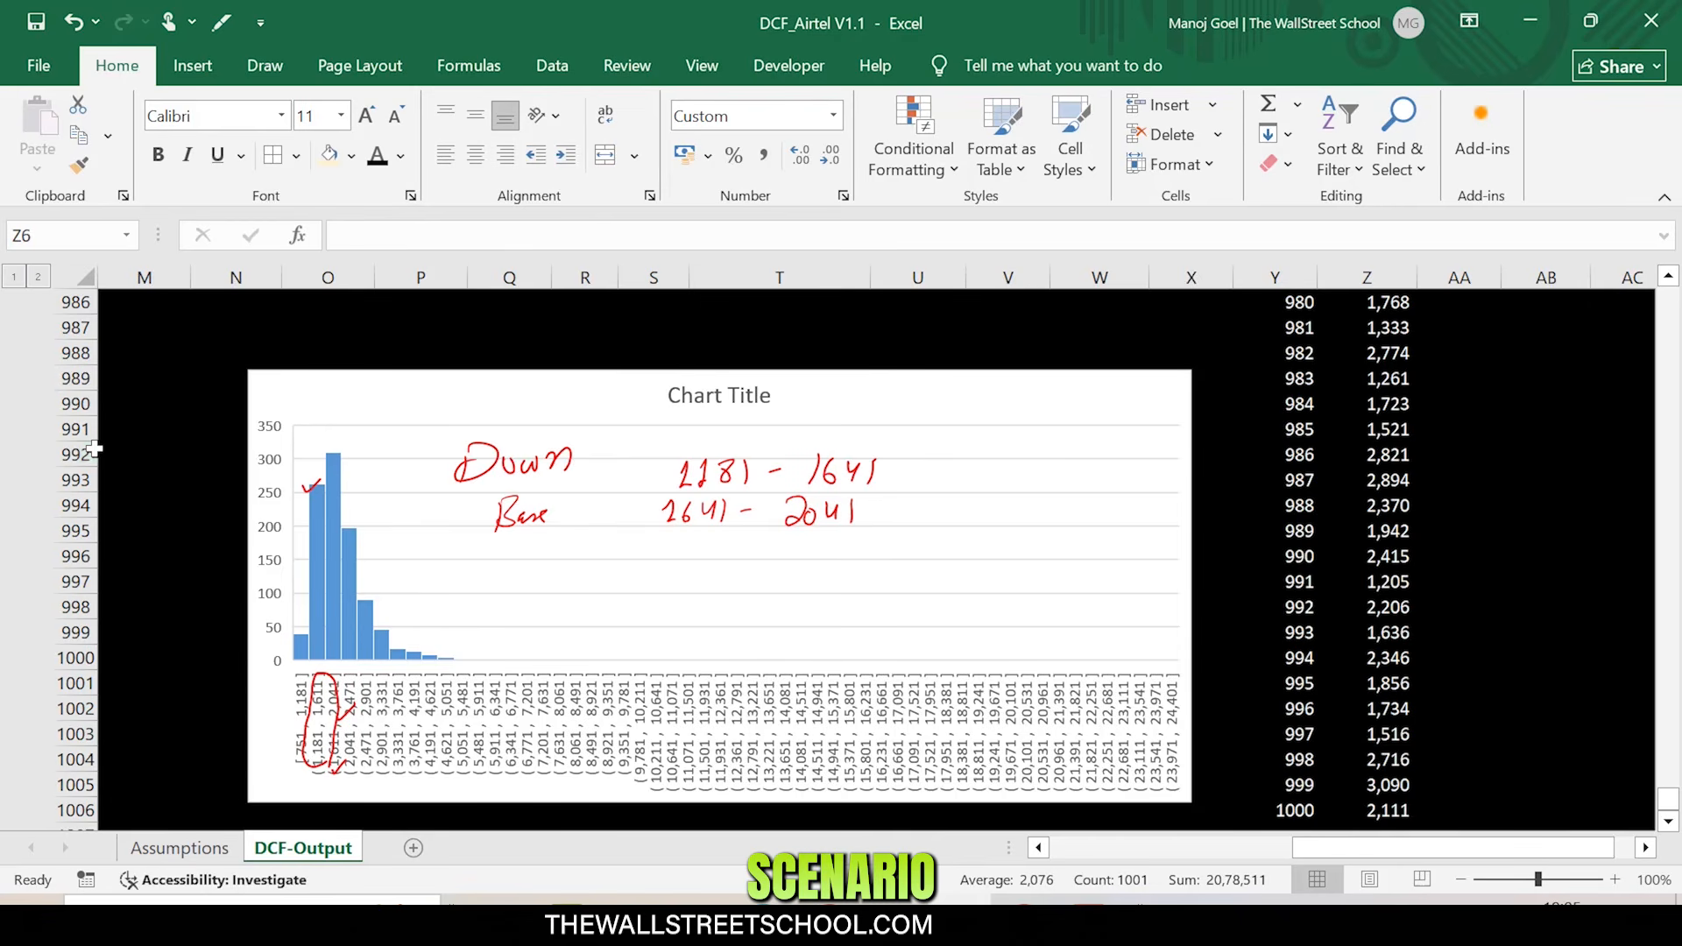
# - Circle the 2,041 to 2,471 bin label and handwrite "Upside 2041 - 2471" below the base range
pyautogui.moveTo(465, 574); pyautogui.dragTo(569, 589)
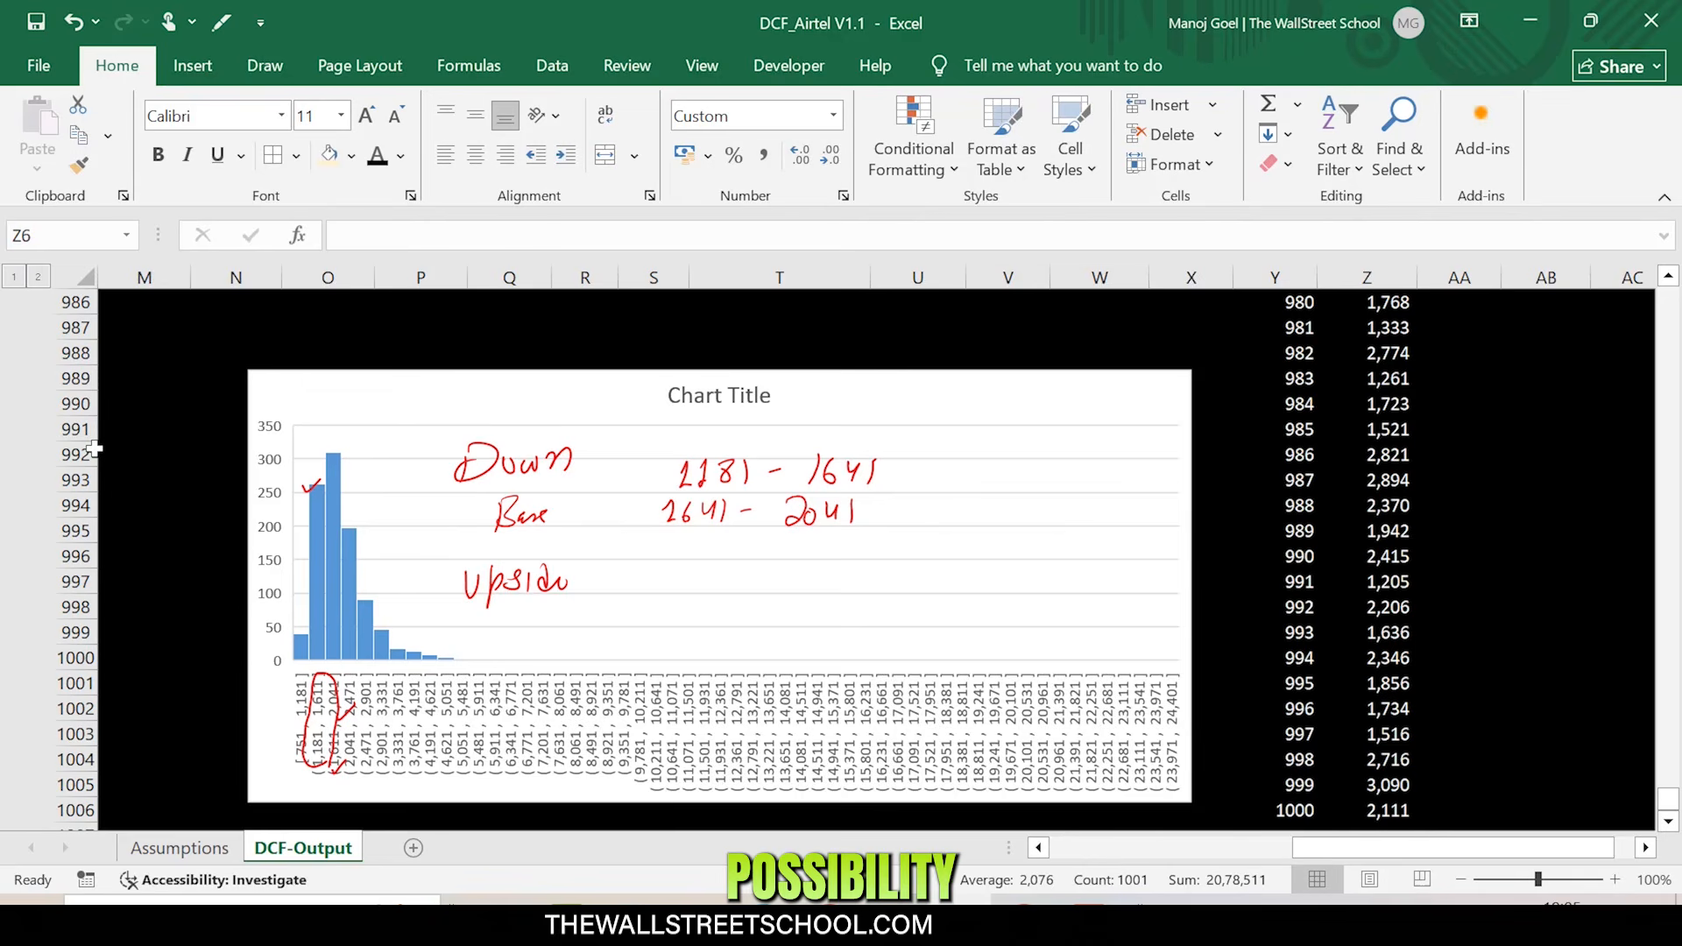
pyautogui.moveTo(369, 688)
pyautogui.mouseDown()
pyautogui.moveTo(361, 768)
pyautogui.moveTo(348, 675)
pyautogui.mouseUp()
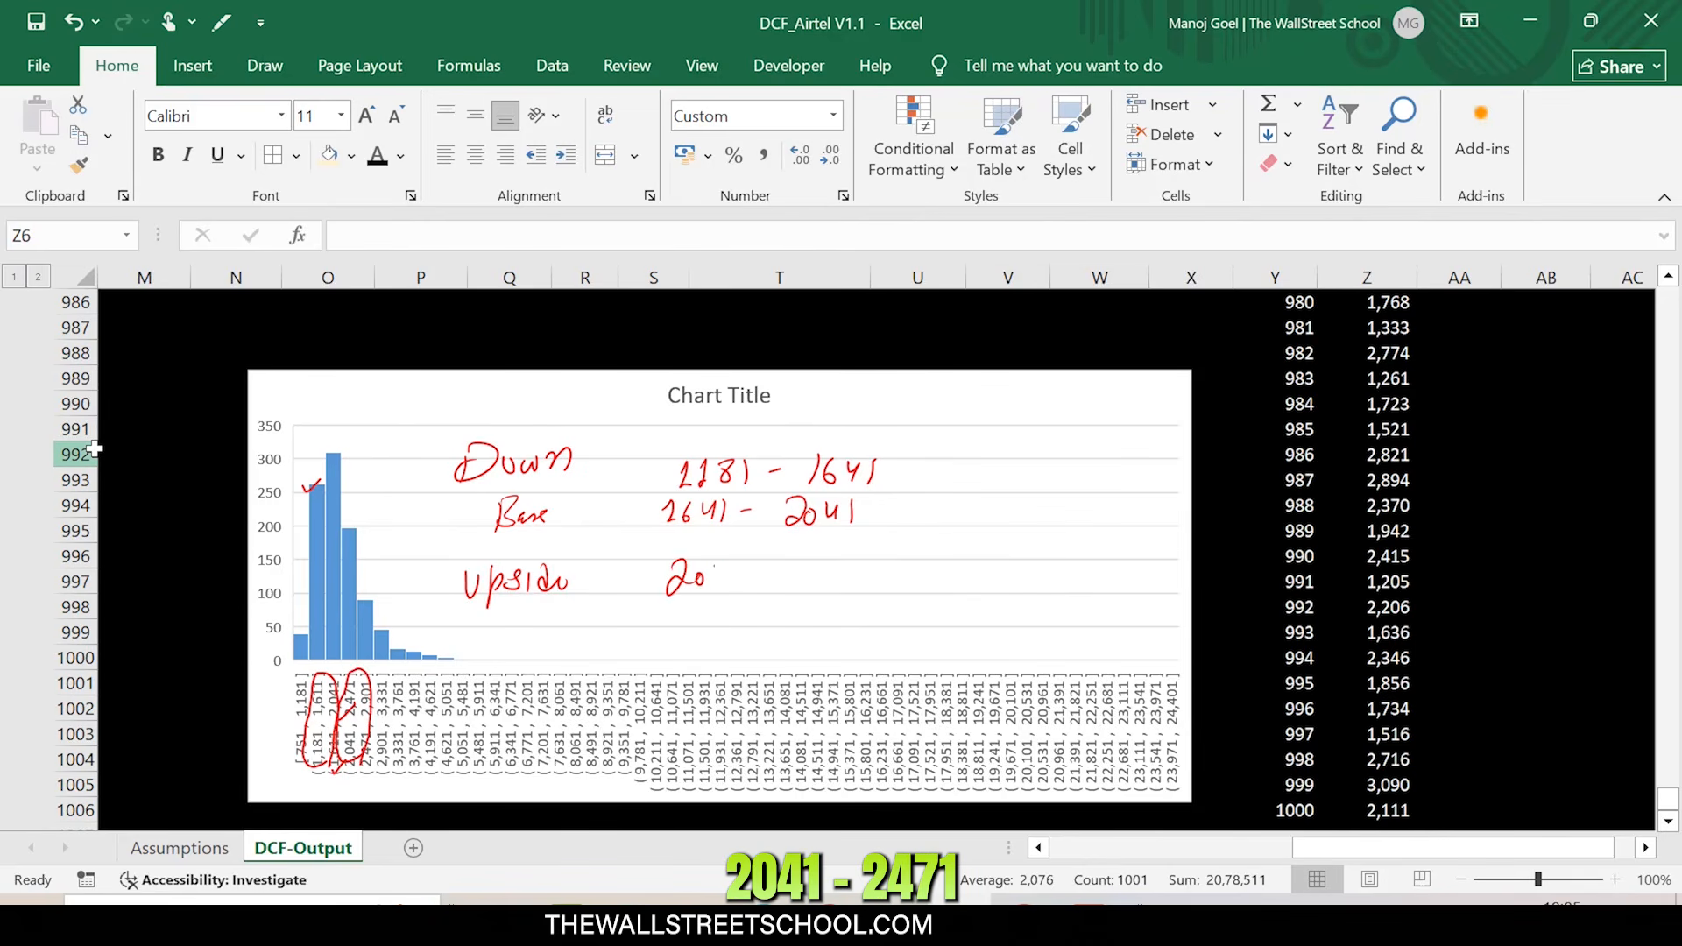
pyautogui.moveTo(734, 568); pyautogui.dragTo(732, 592)
pyautogui.moveTo(751, 575)
pyautogui.mouseDown()
pyautogui.moveTo(867, 557)
pyautogui.moveTo(855, 594)
pyautogui.mouseUp()
pyautogui.moveTo(874, 561); pyautogui.dragTo(880, 592)
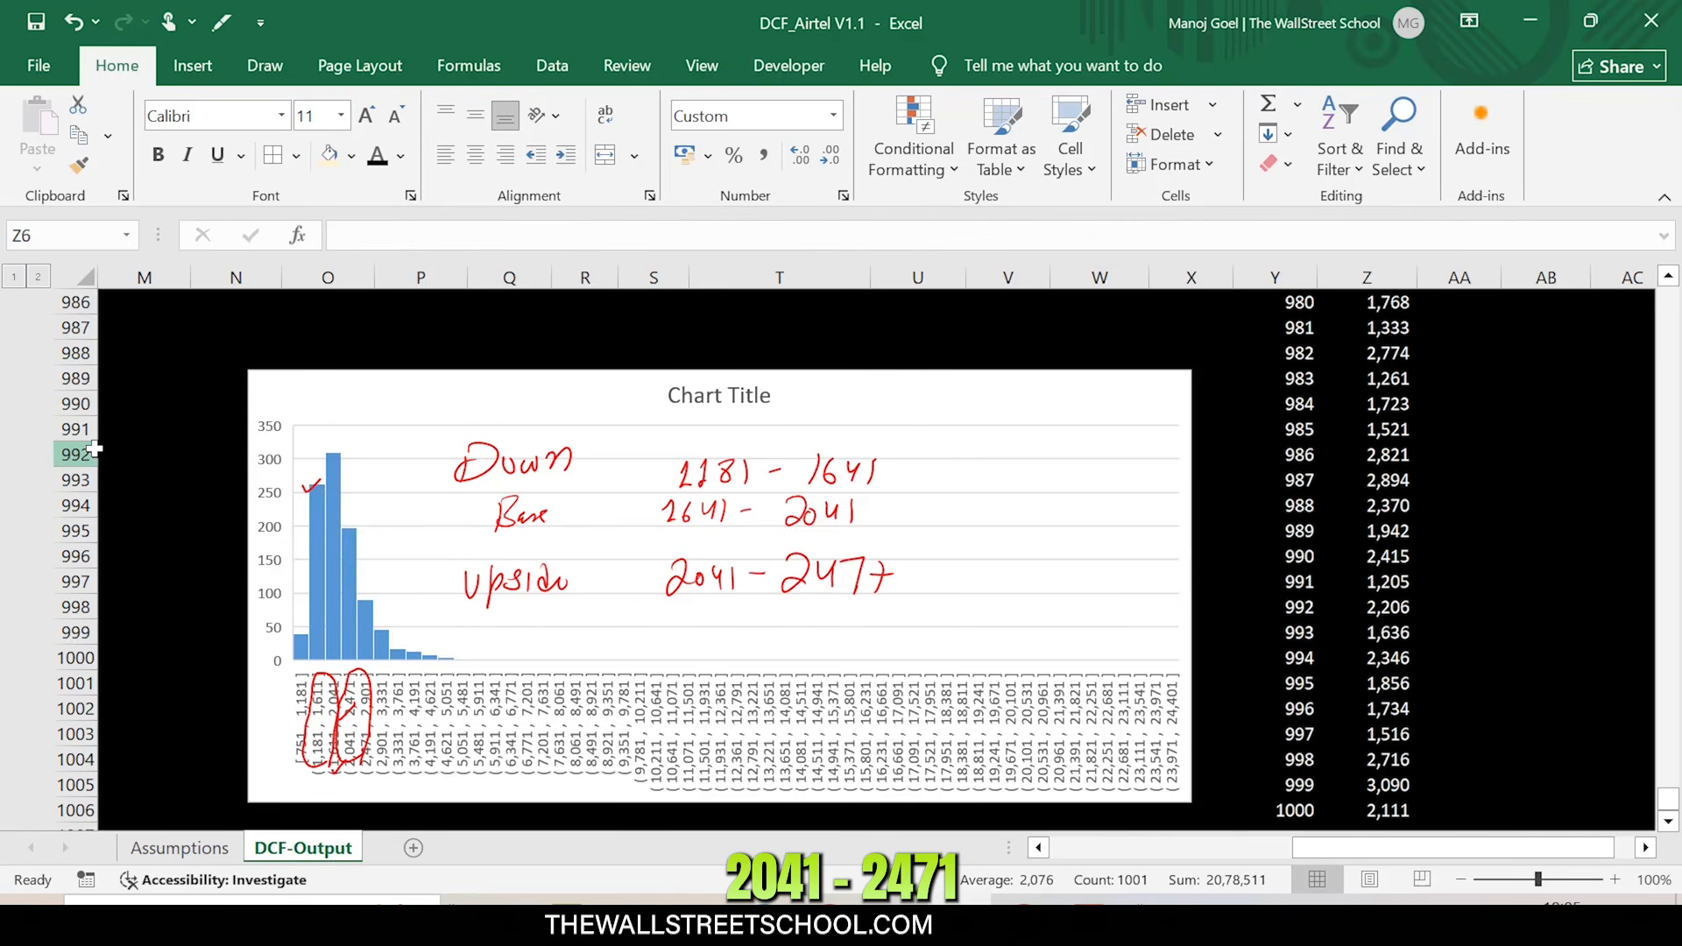